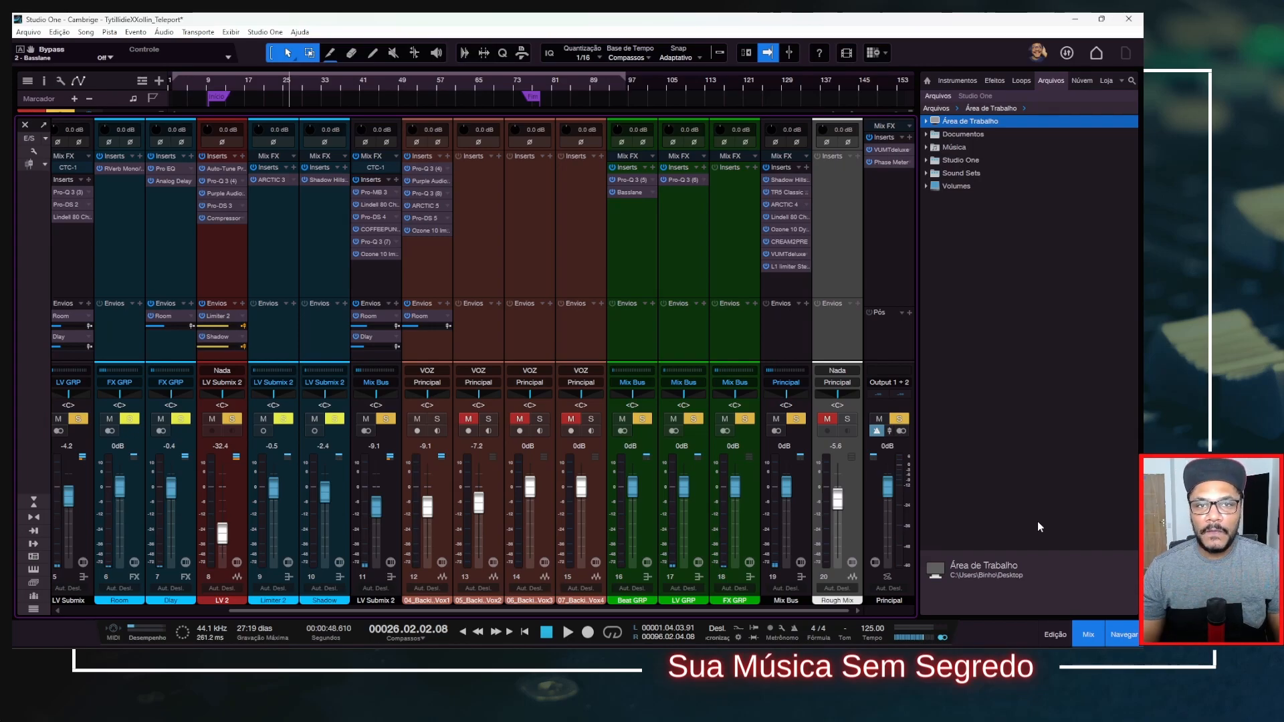
# Solo the Rough Mix track and play the song from bar 26 to hear the reference version.
pyautogui.click(847, 420)
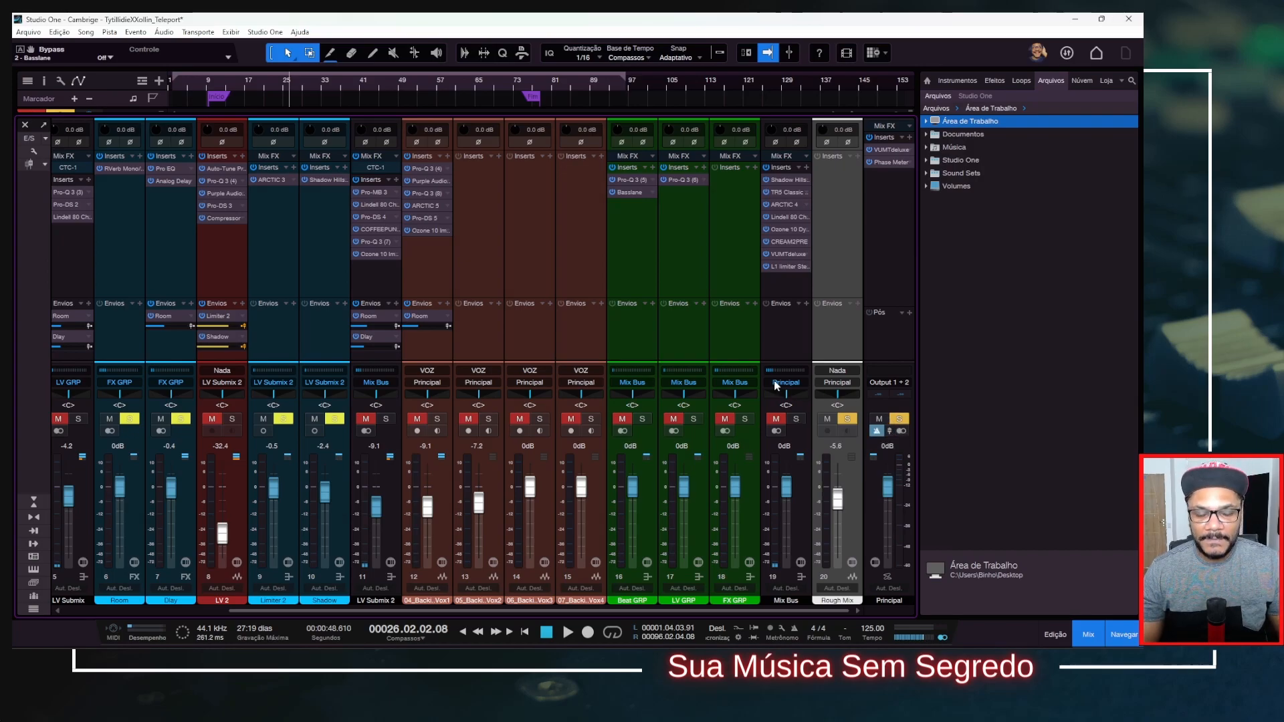
pyautogui.press('space')
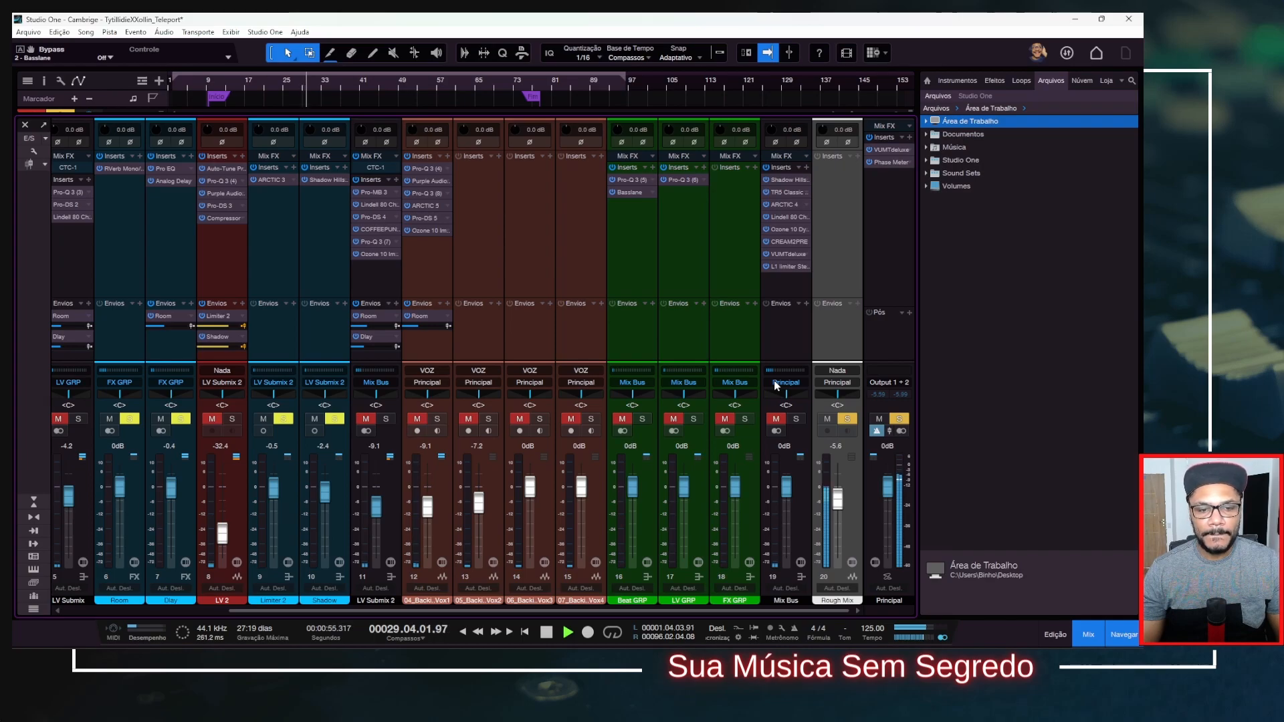
pyautogui.press('space')
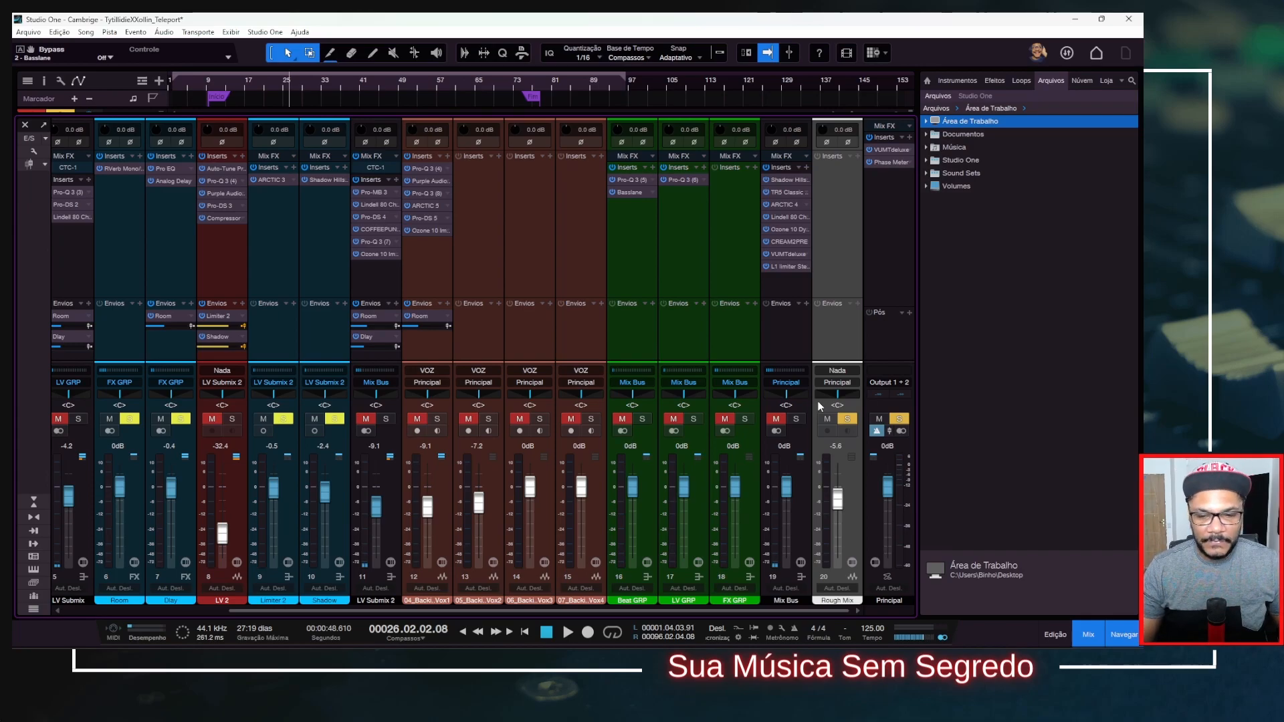
# Switch the solo to the Mix Bus and play the same passage of the processed mix.
pyautogui.click(797, 420)
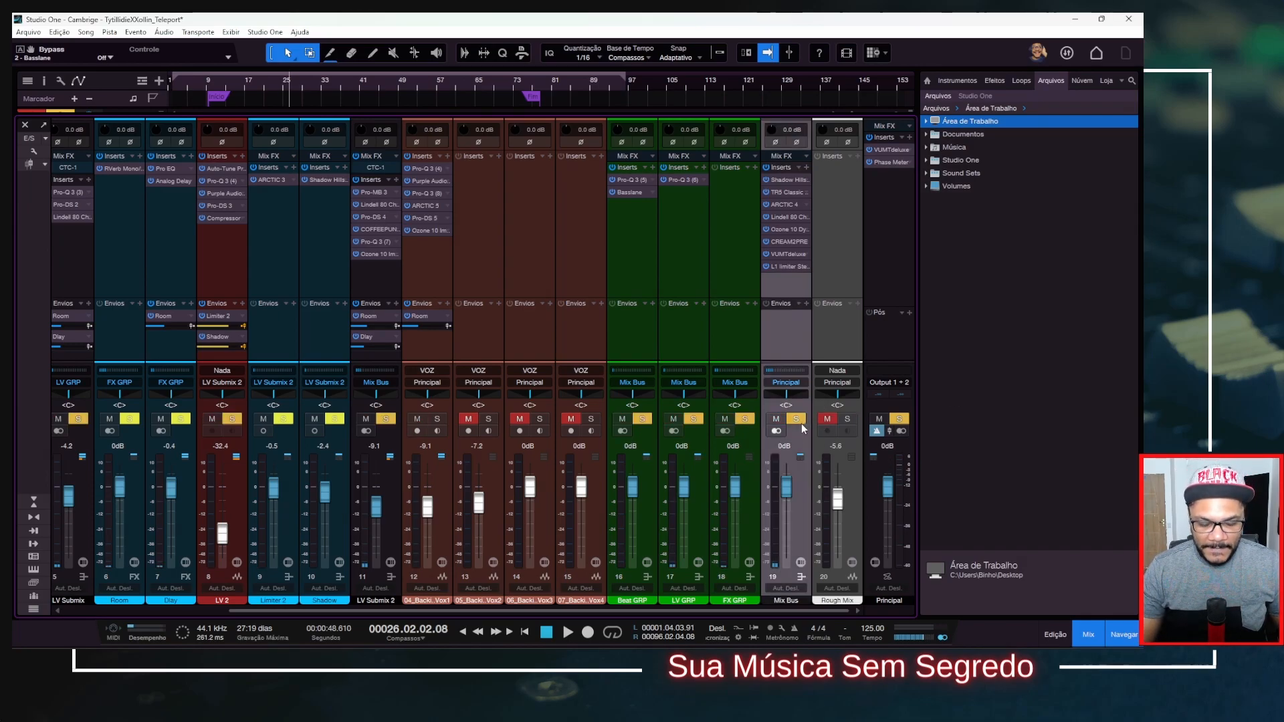
pyautogui.press('space')
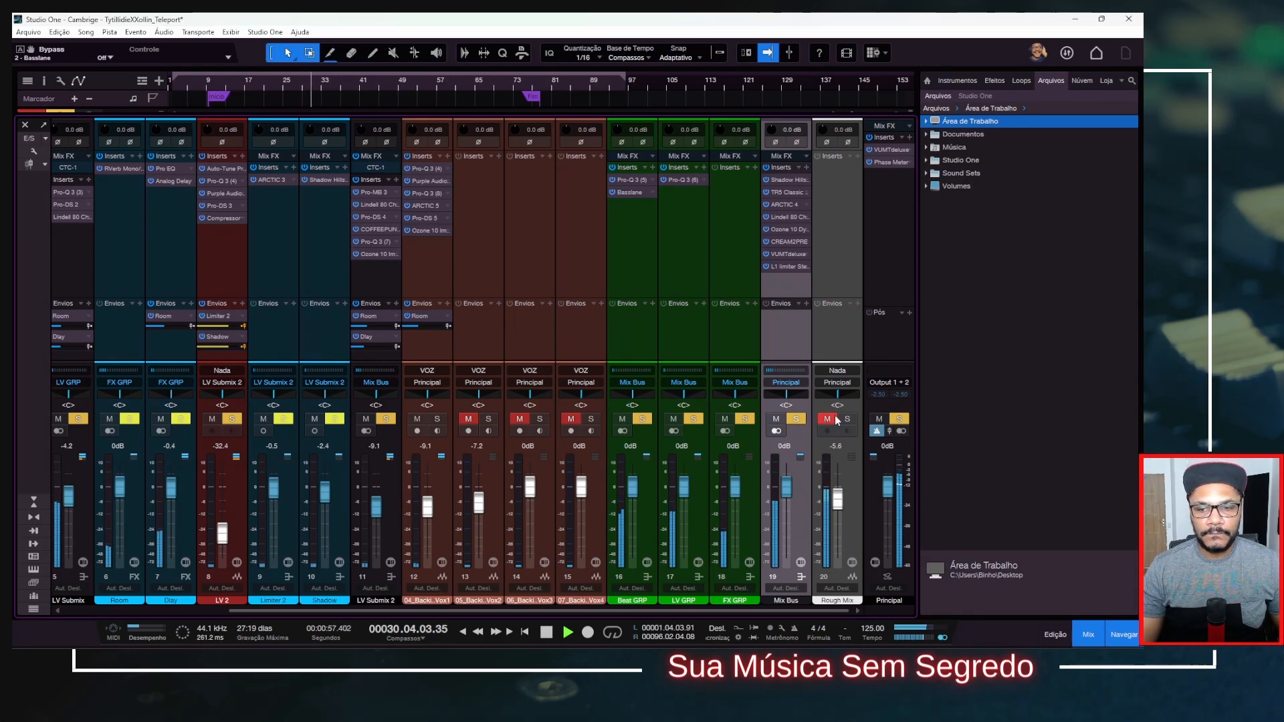
pyautogui.press('space')
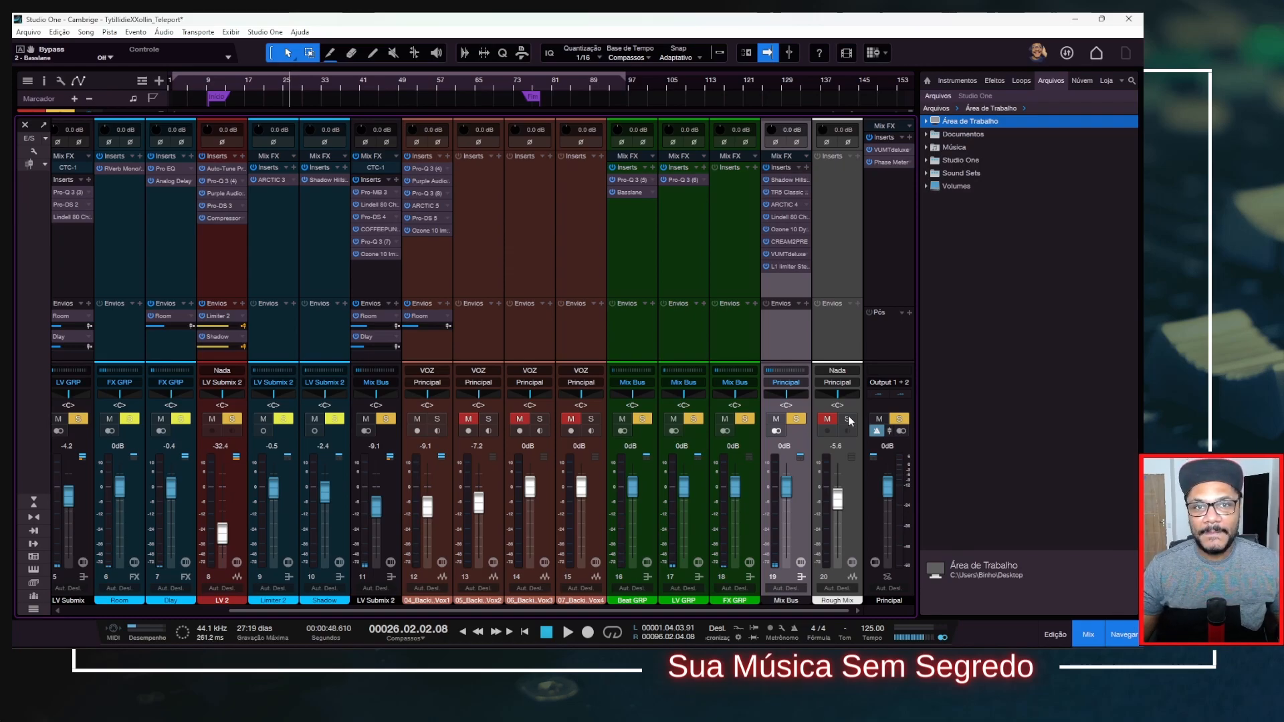
# Compare the two versions during playback by switching the solo to Rough Mix and back to Mix Bus.
pyautogui.press('space')
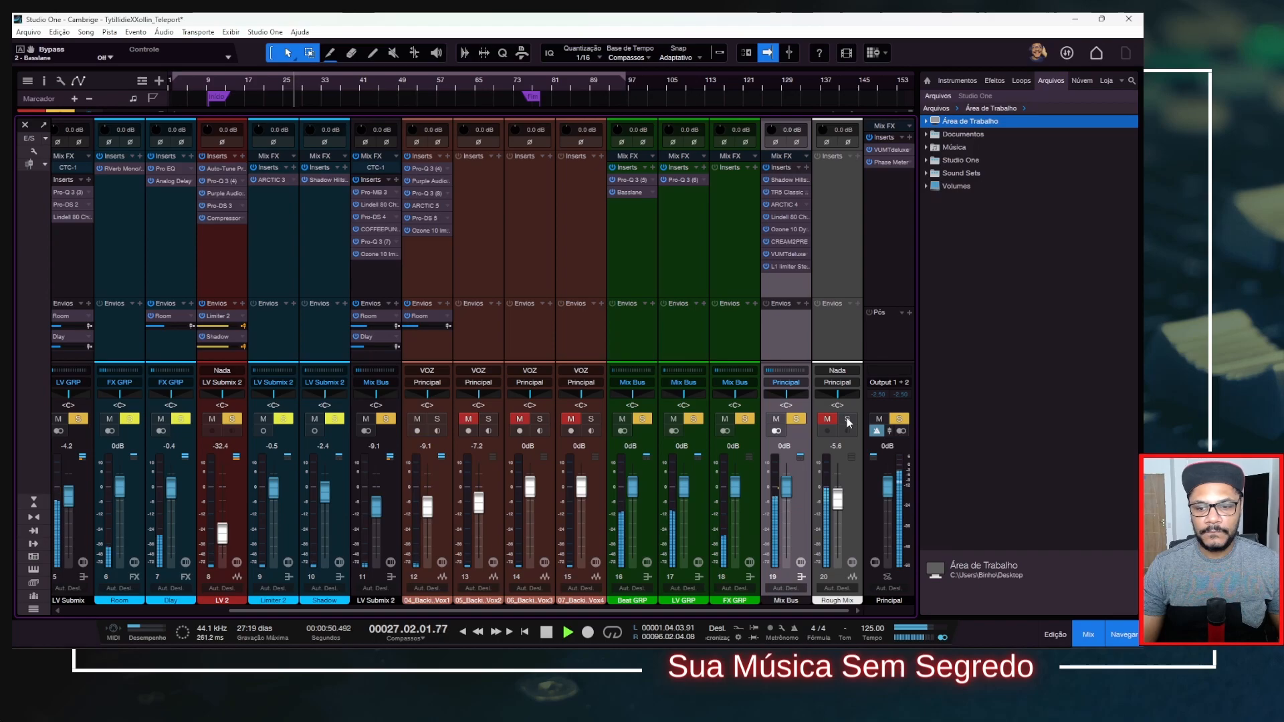
pyautogui.click(847, 419)
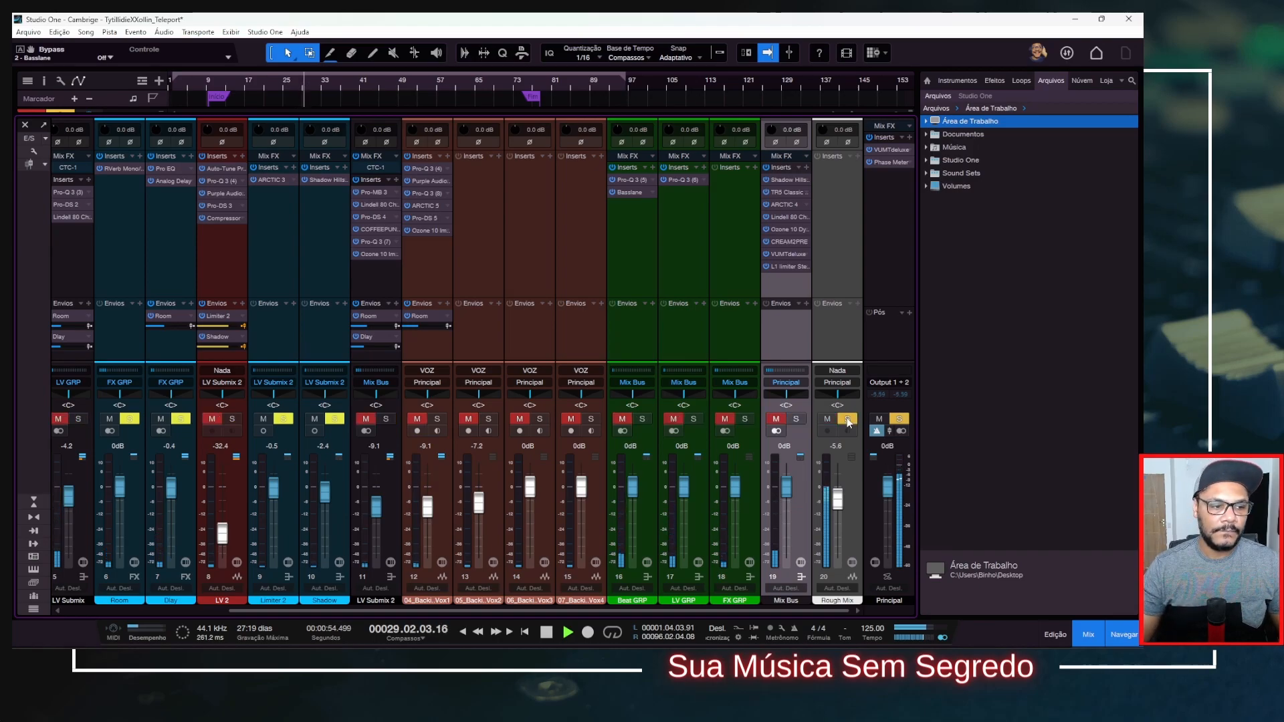
pyautogui.click(802, 419)
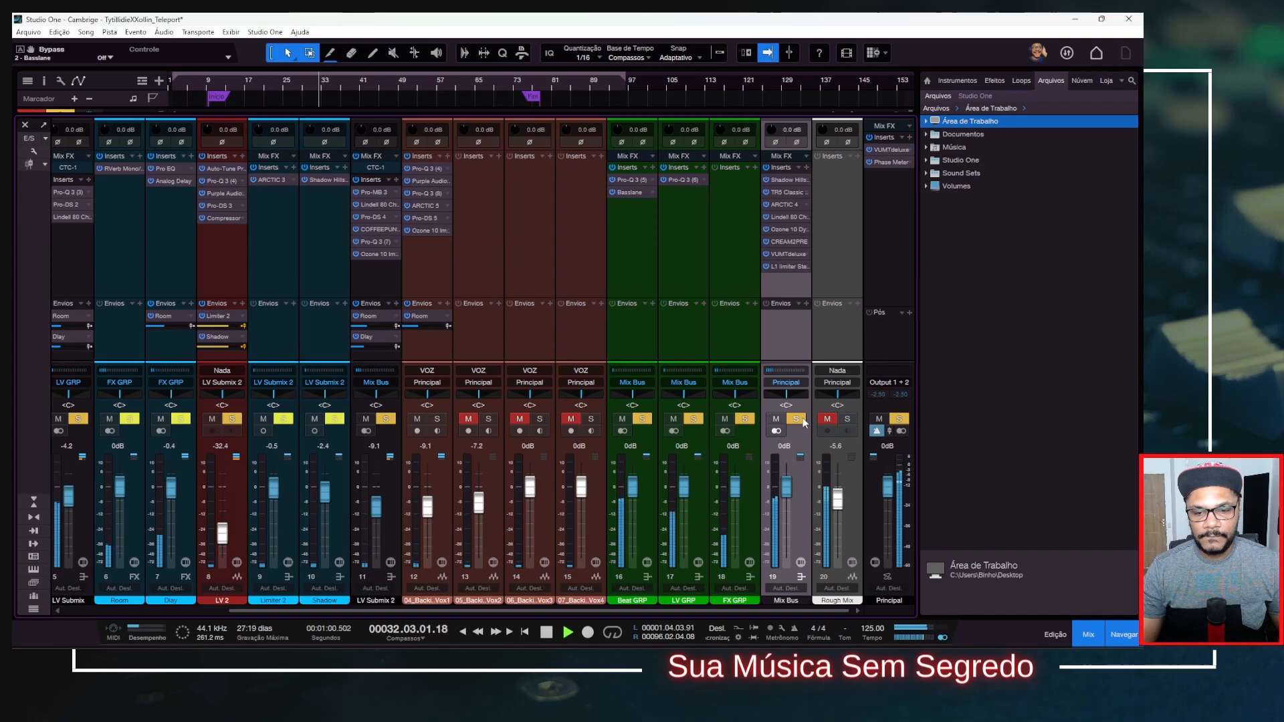
pyautogui.press('space')
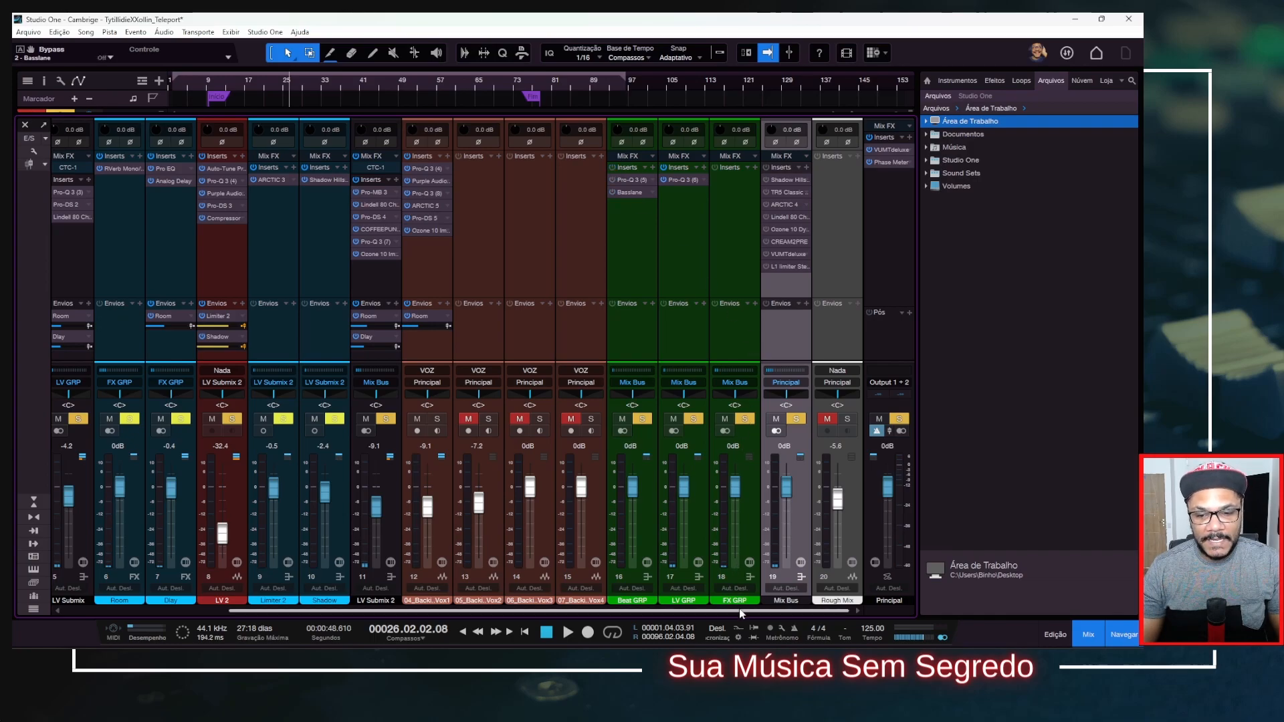
# Solo the Beat channel and play the passage to hear the beat without the vocals.
pyautogui.moveTo(740, 609); pyautogui.dragTo(323, 580)
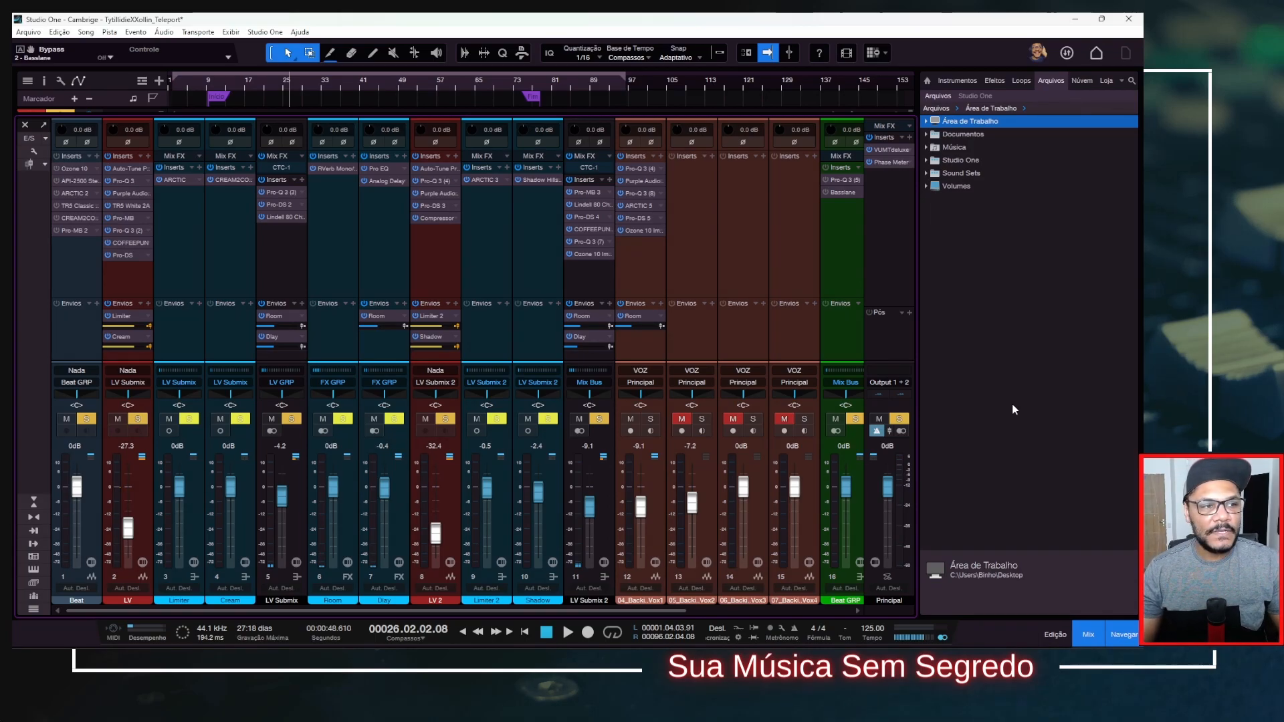
pyautogui.keyDown('alt'); pyautogui.click(89, 420); pyautogui.keyUp('alt')
pyautogui.click(89, 419)
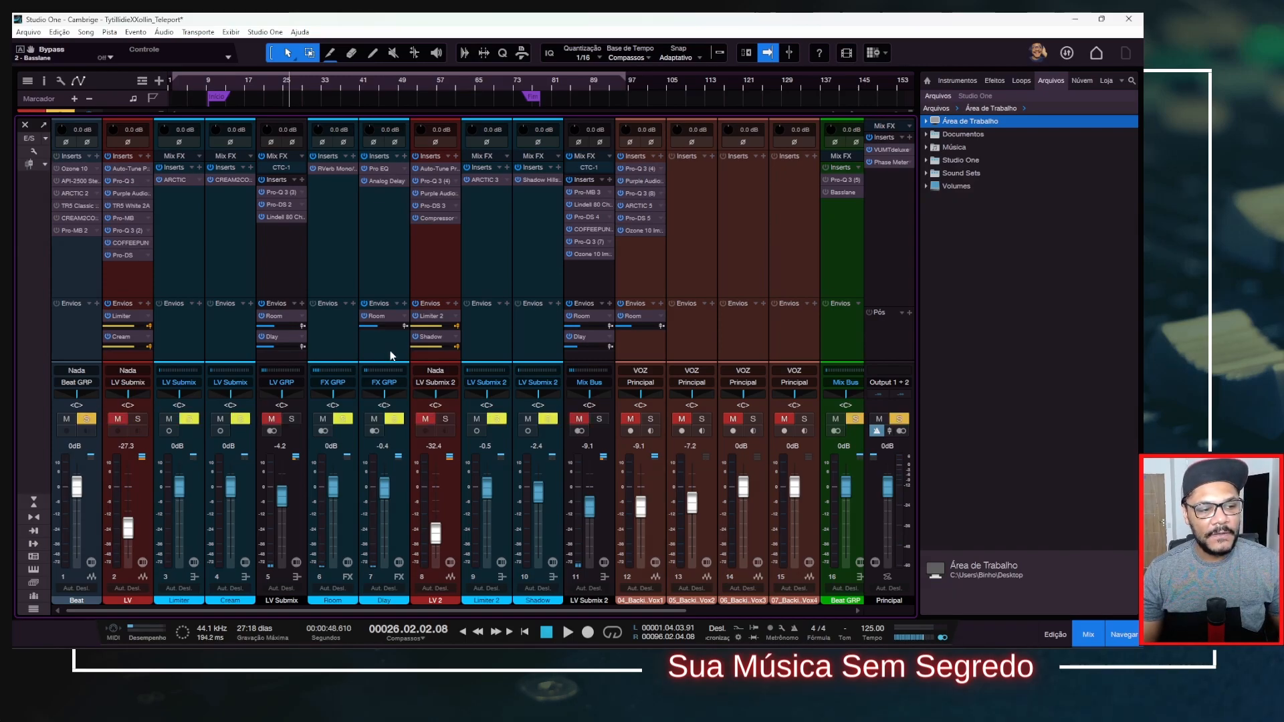
pyautogui.press('space')
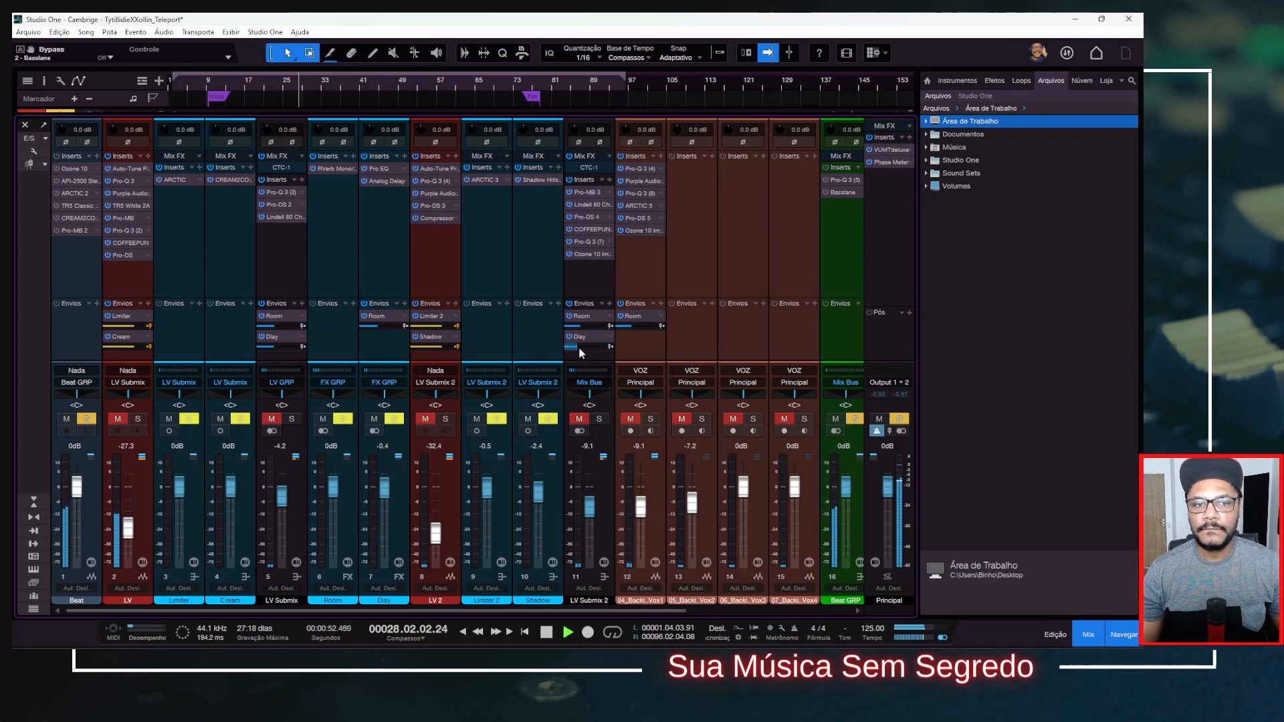
pyautogui.moveTo(581, 353)
pyautogui.press('space')
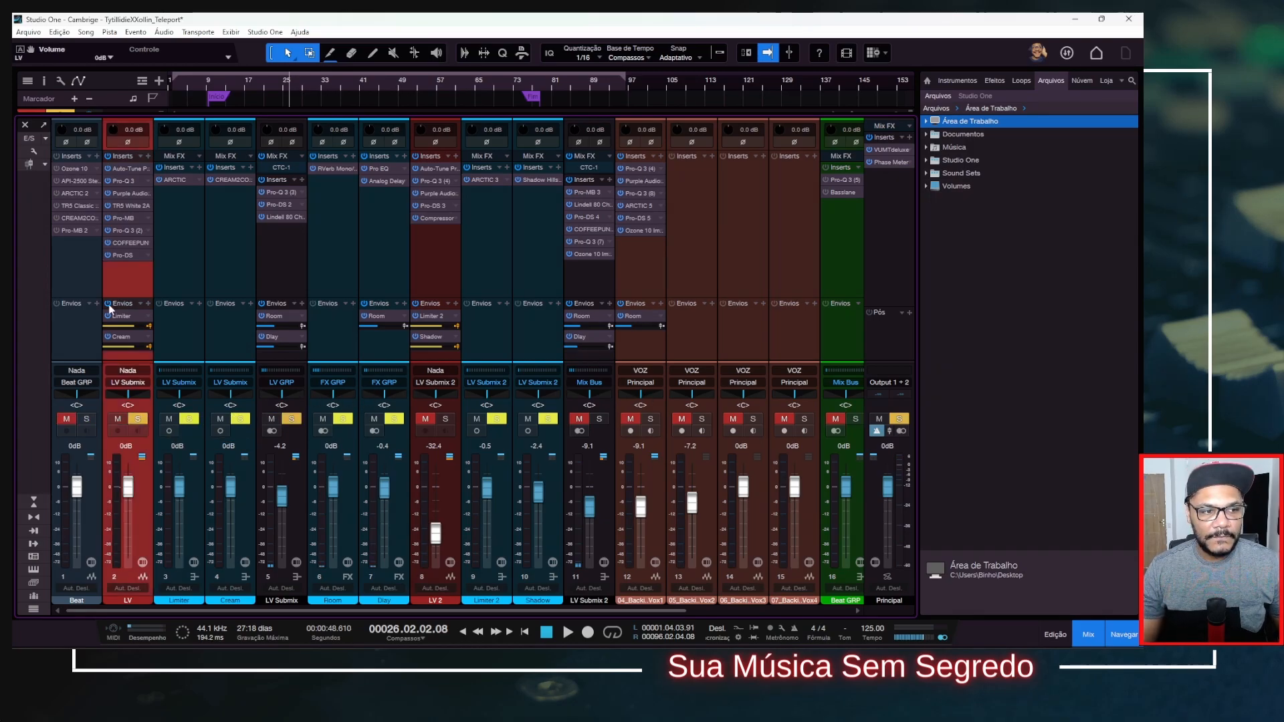
# Replace the current solo with the LV Submix channel and play the lead vocal with its inserts bypassed.
pyautogui.moveTo(418, 611); pyautogui.dragTo(580, 613)
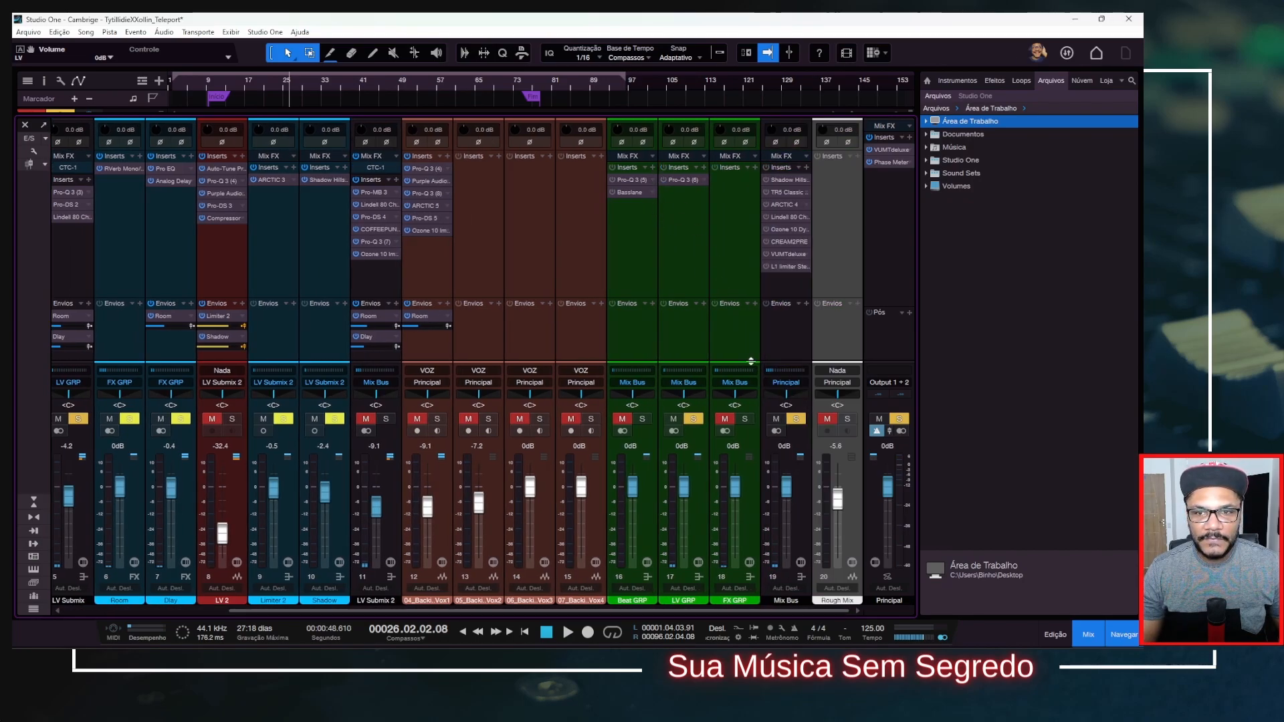
pyautogui.moveTo(726, 610); pyautogui.dragTo(348, 612)
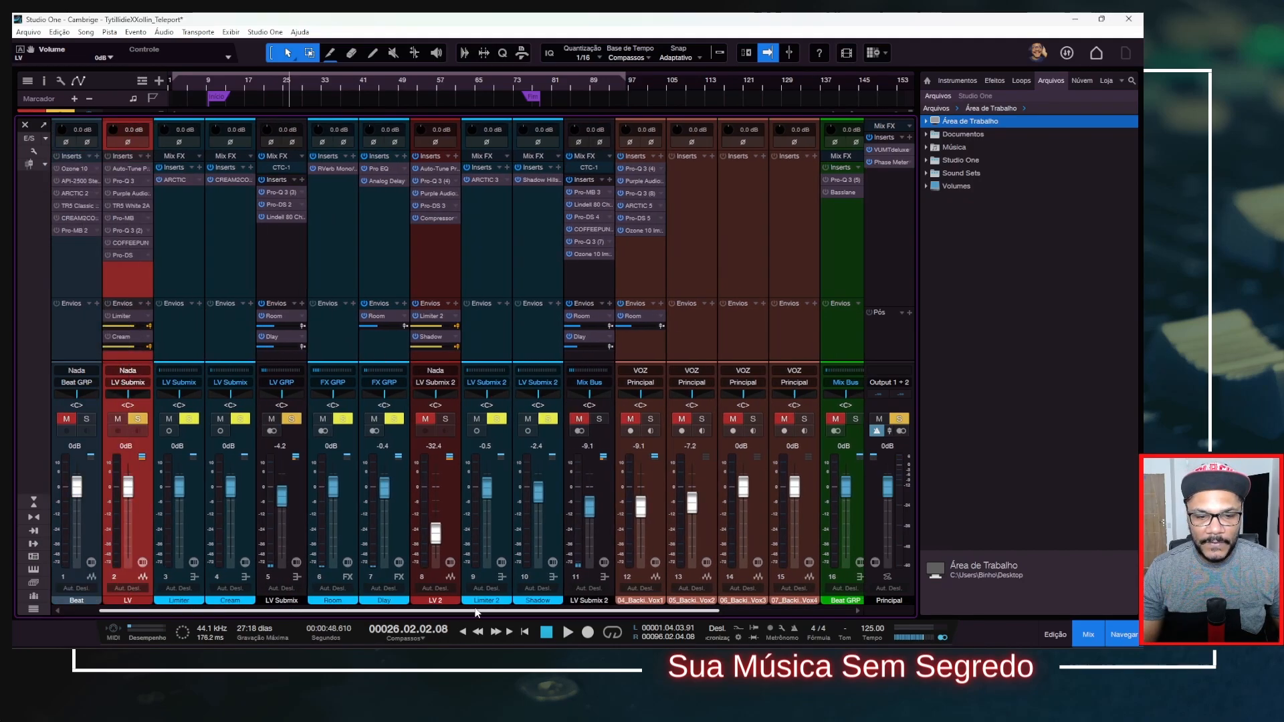
pyautogui.click(139, 417)
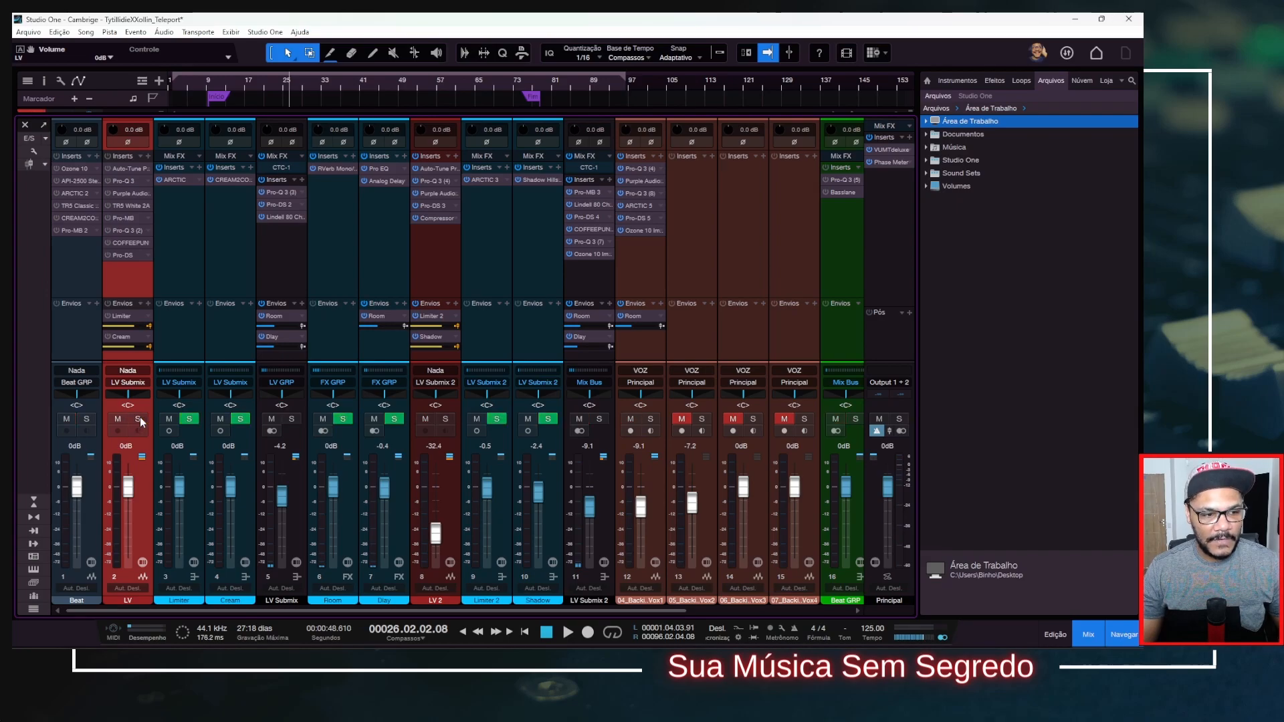
pyautogui.click(295, 419)
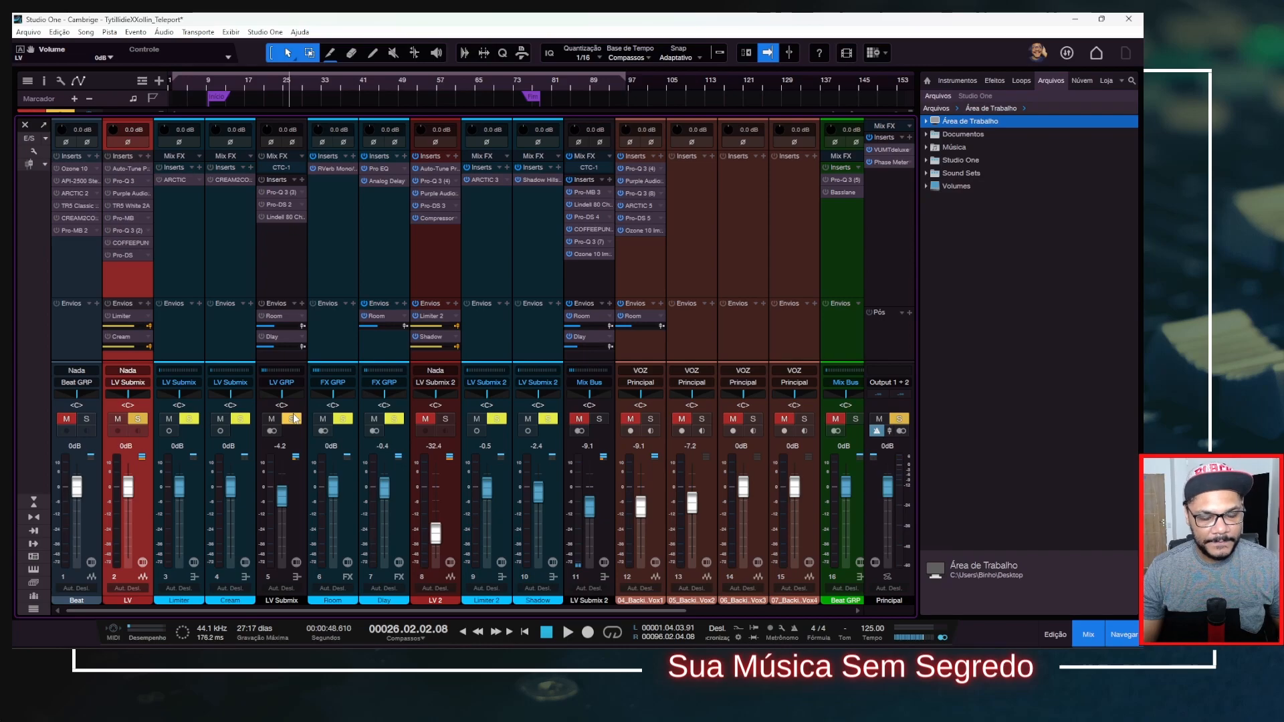
pyautogui.press('space')
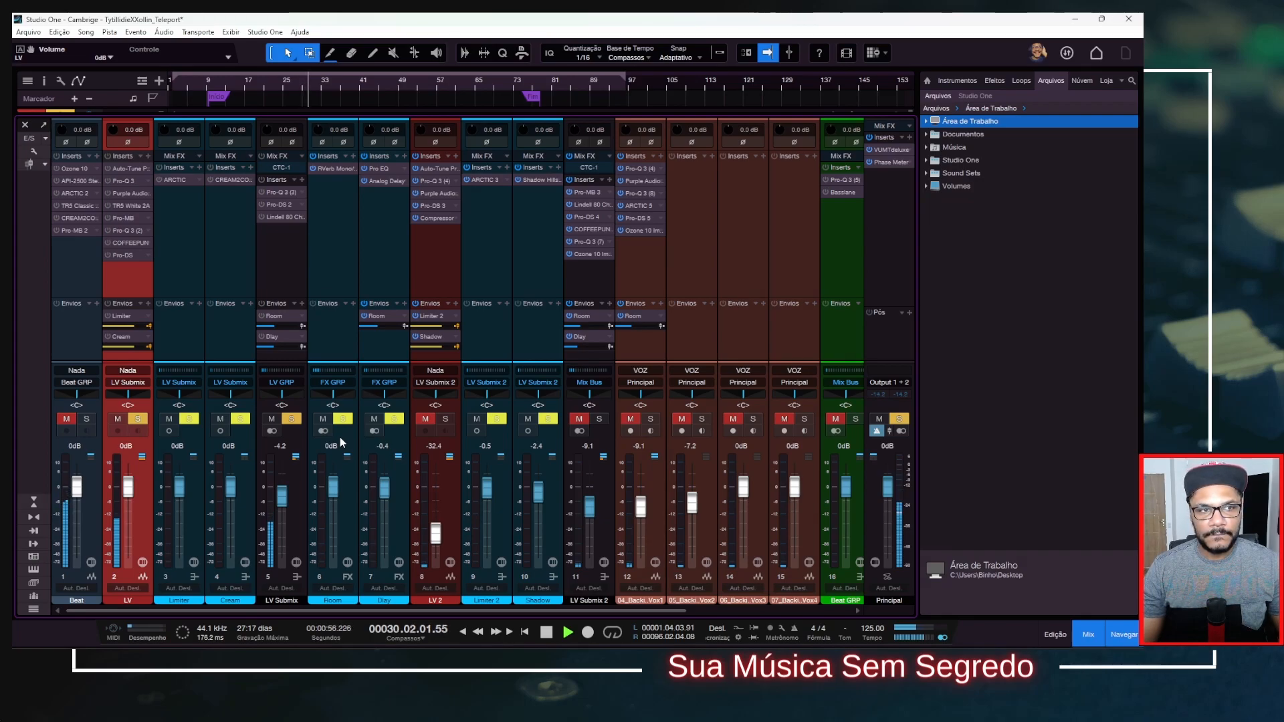
pyautogui.press('space')
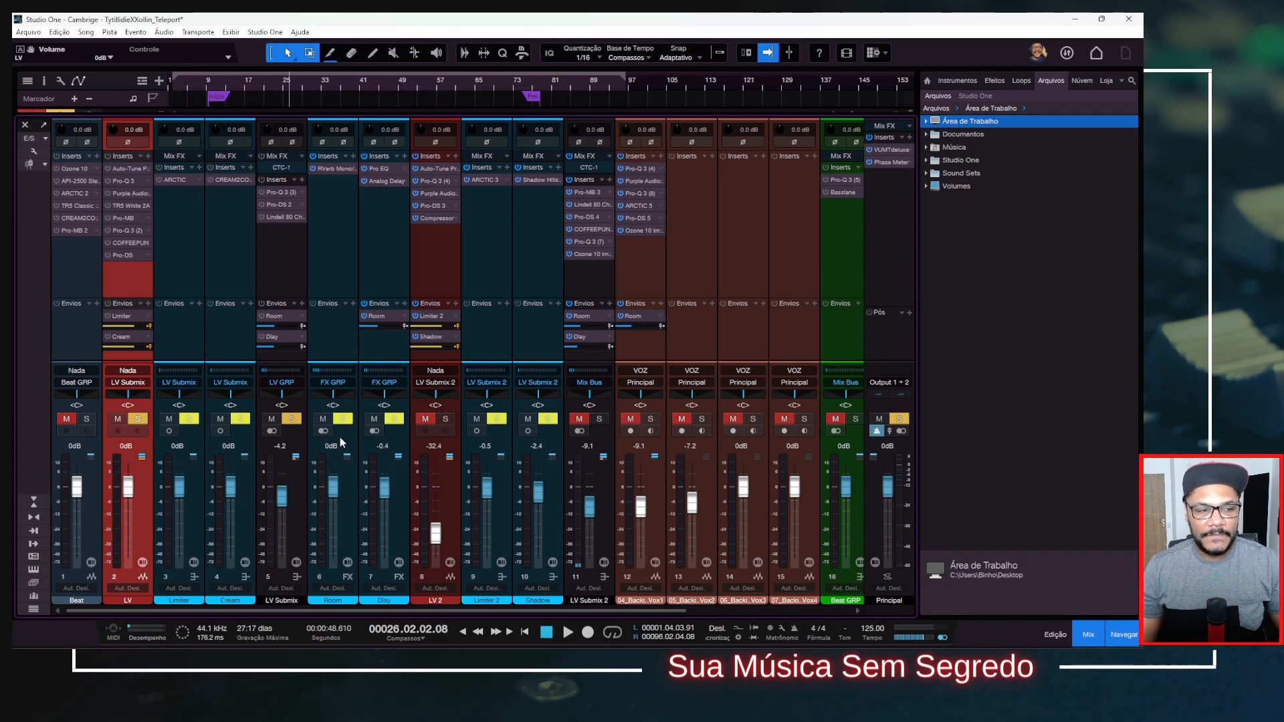
# Clear the active solos, solo the Beat channel, and briefly view its Ozone 10 insert.
pyautogui.click(87, 419)
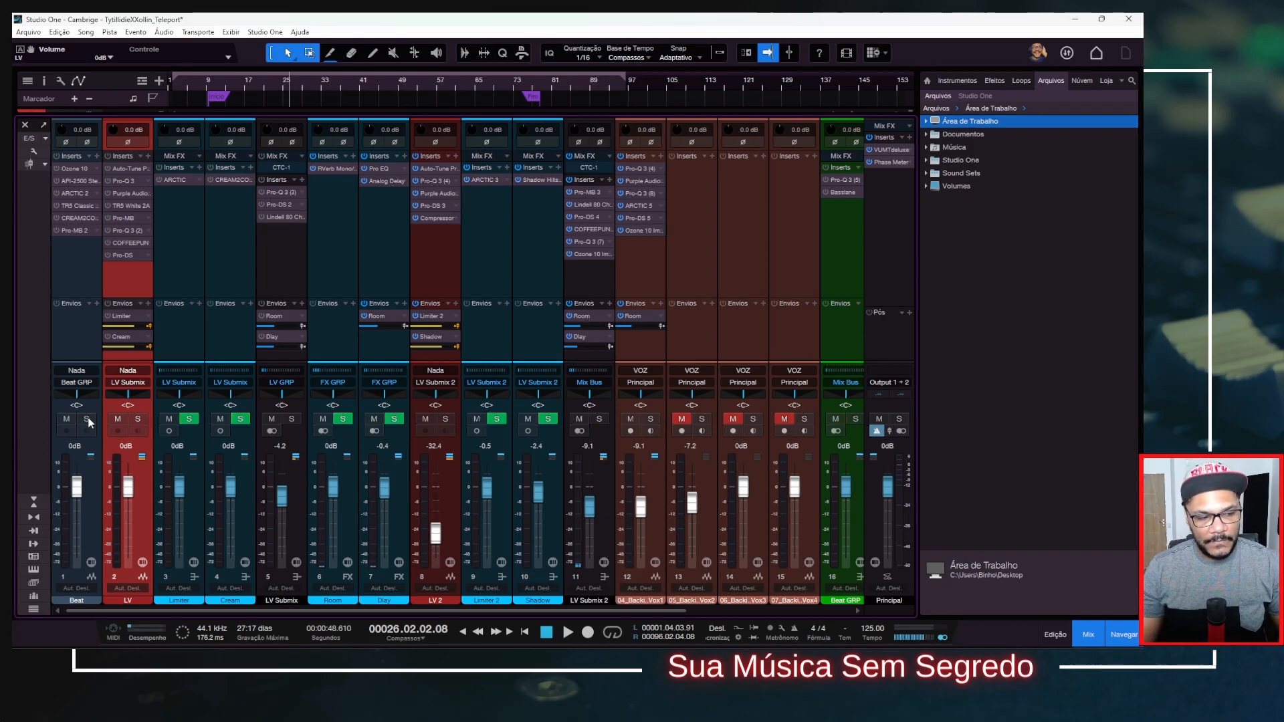
pyautogui.click(87, 419)
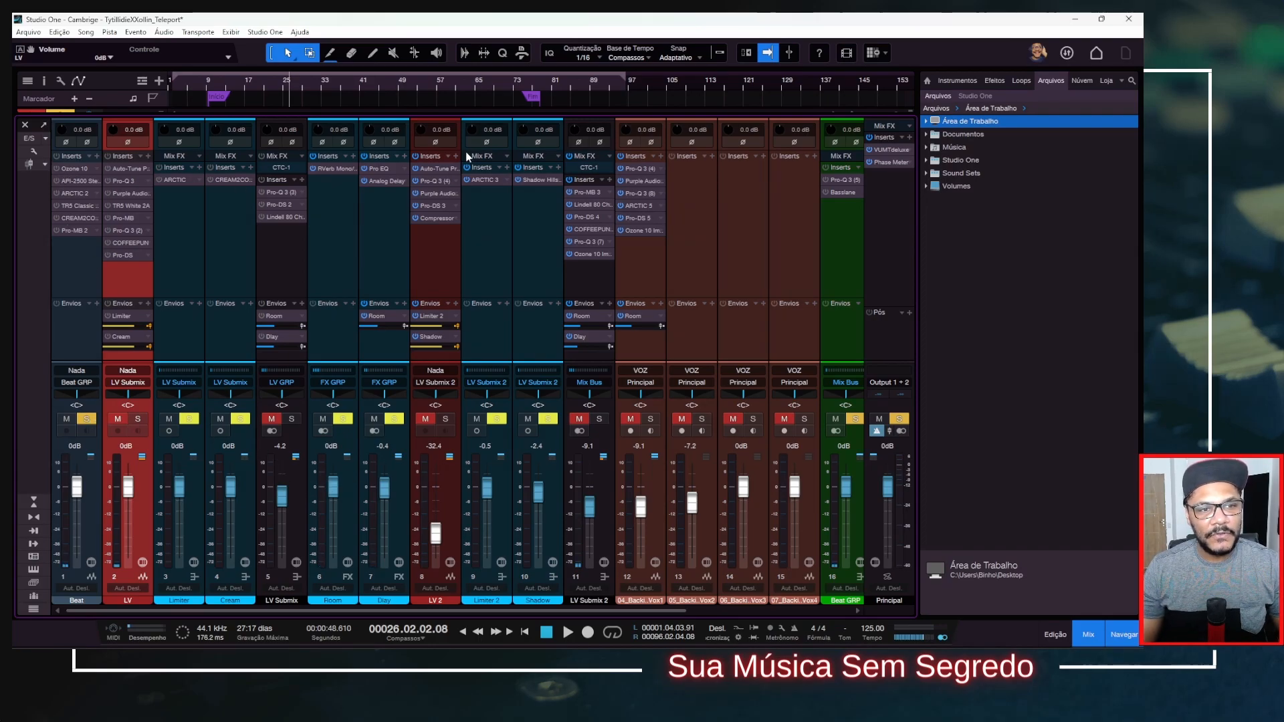
pyautogui.moveTo(480, 189); pyautogui.dragTo(453, 72)
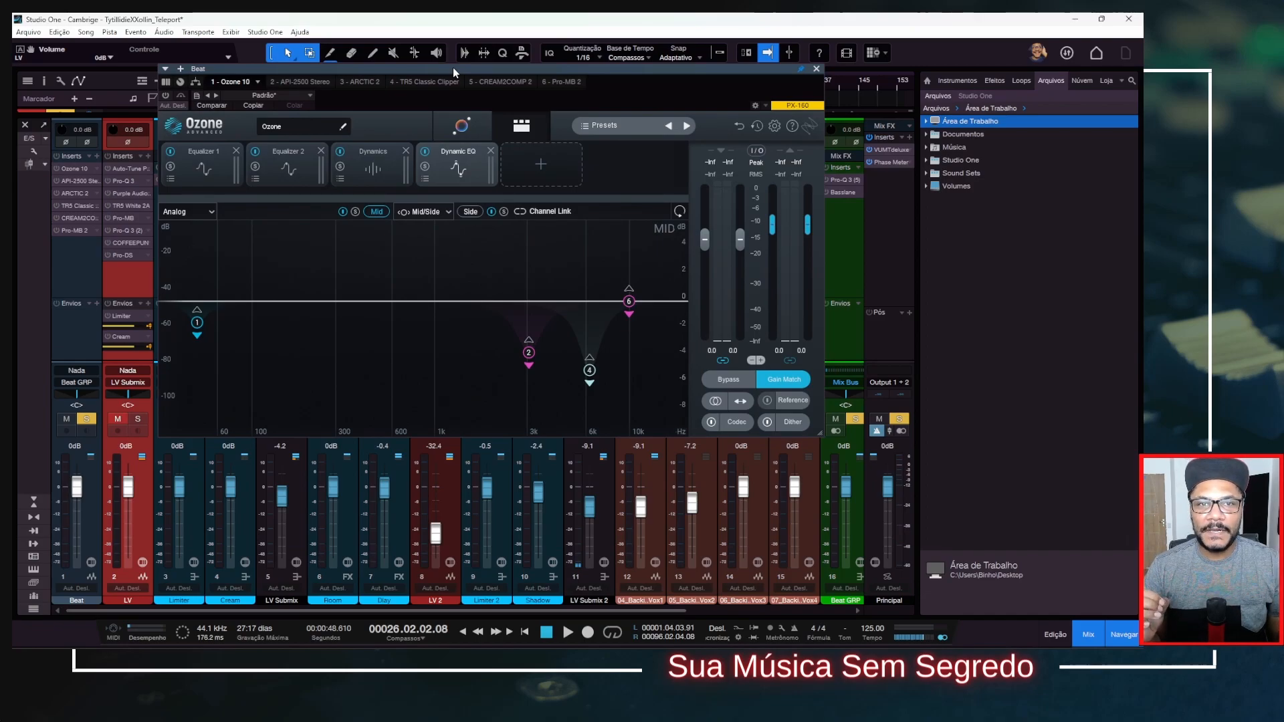
pyautogui.click(816, 69)
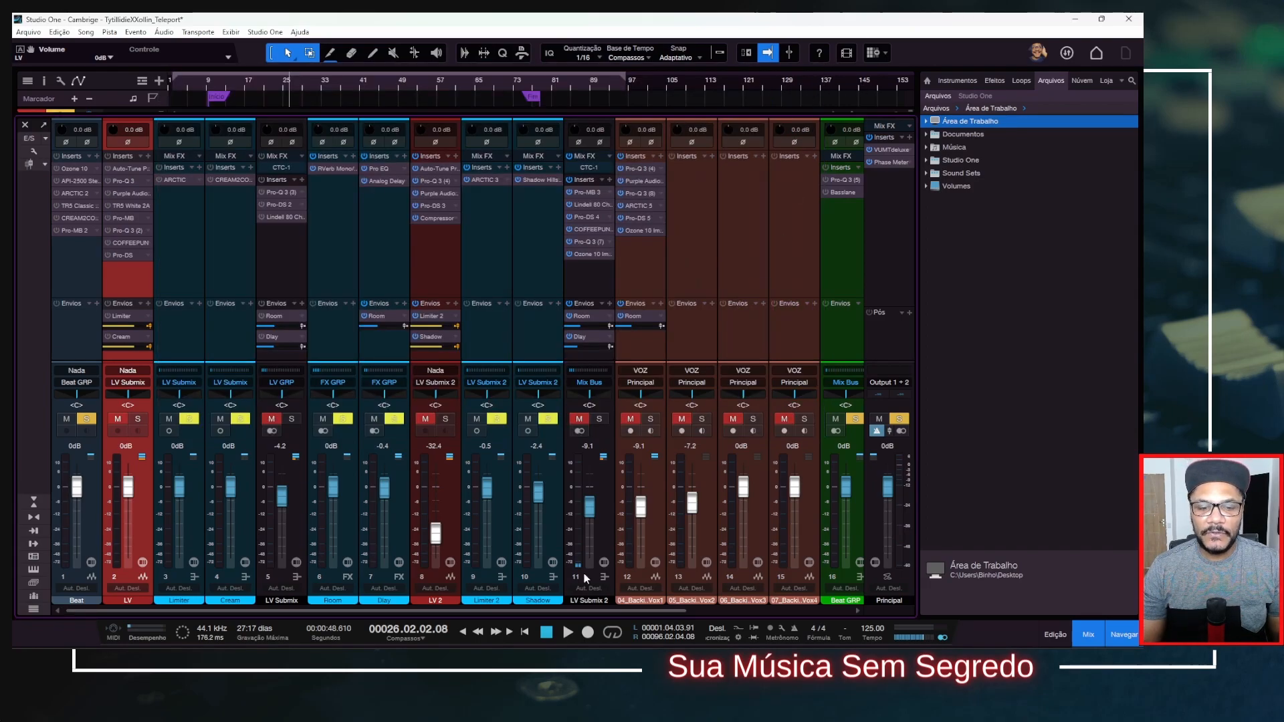
# Check the soloed beat's level during playback on the Mix Bus VUMTdeluxe meter, keeping the meter open while returning to the Beat channel.
pyautogui.moveTo(560, 611); pyautogui.dragTo(721, 611)
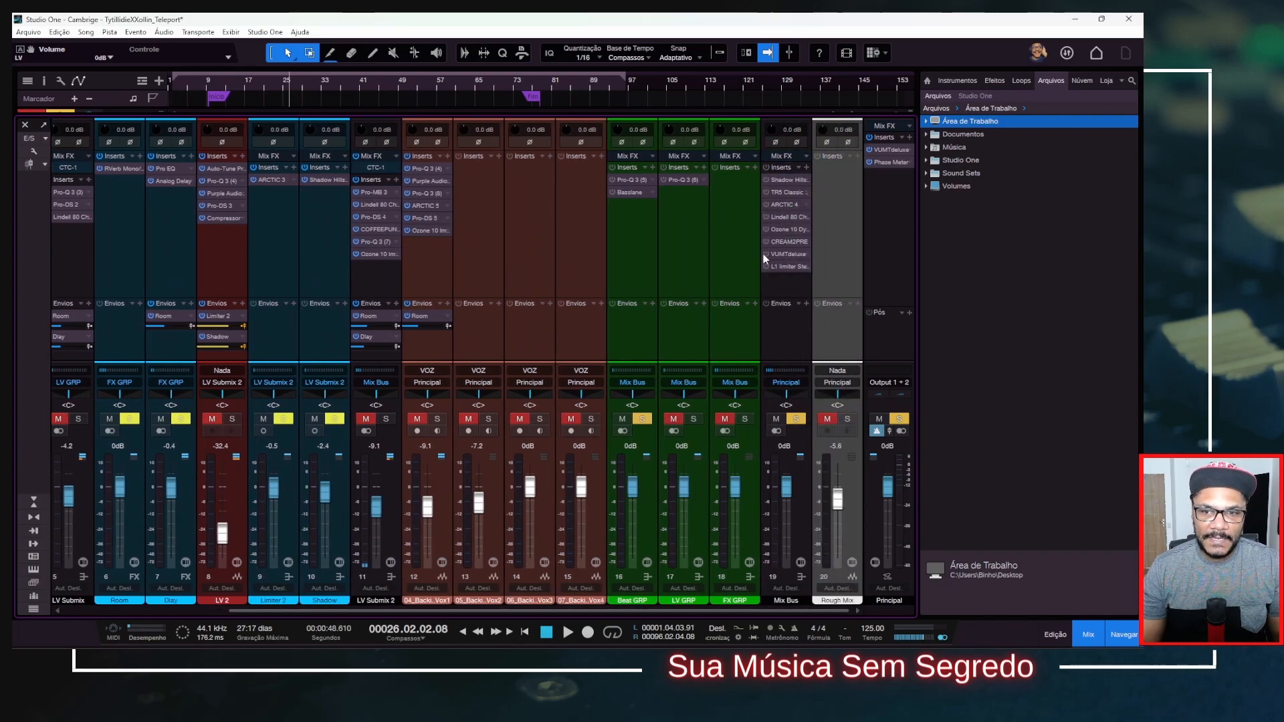
pyautogui.click(784, 257)
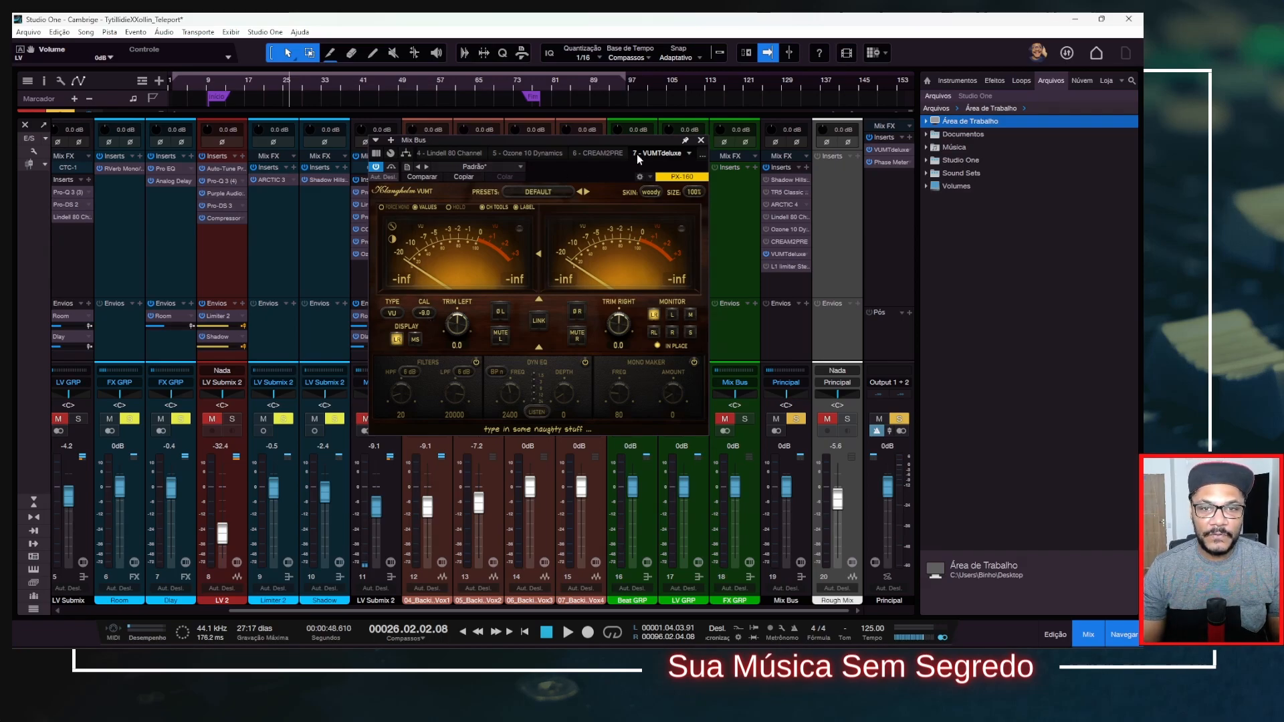
pyautogui.click(684, 141)
pyautogui.moveTo(519, 610); pyautogui.dragTo(379, 610)
pyautogui.moveTo(245, 611); pyautogui.dragTo(206, 610)
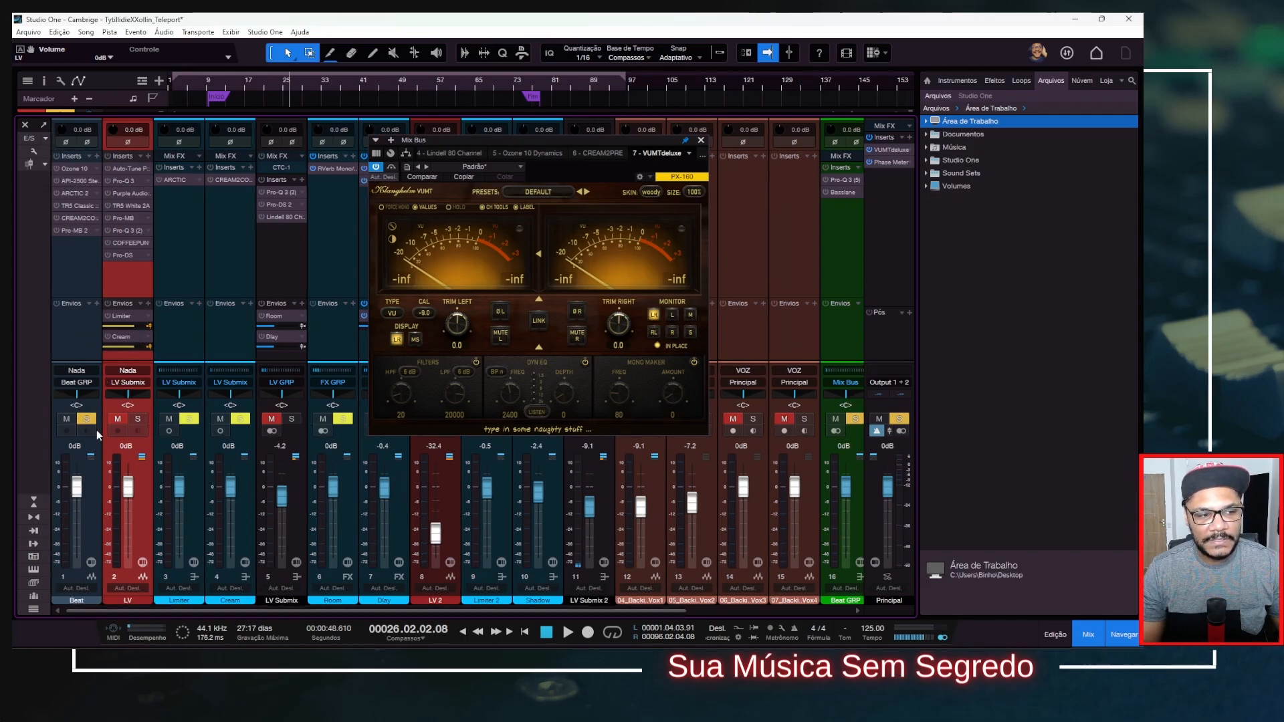
pyautogui.press('space')
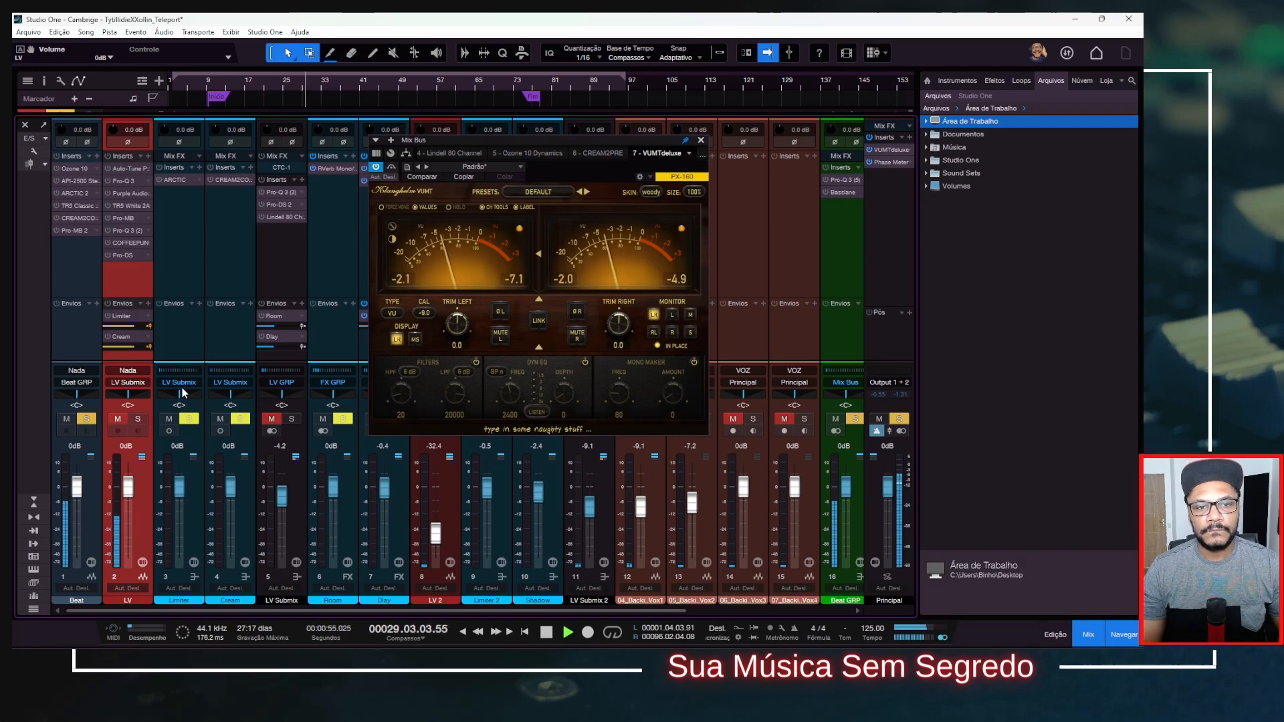
pyautogui.press('space')
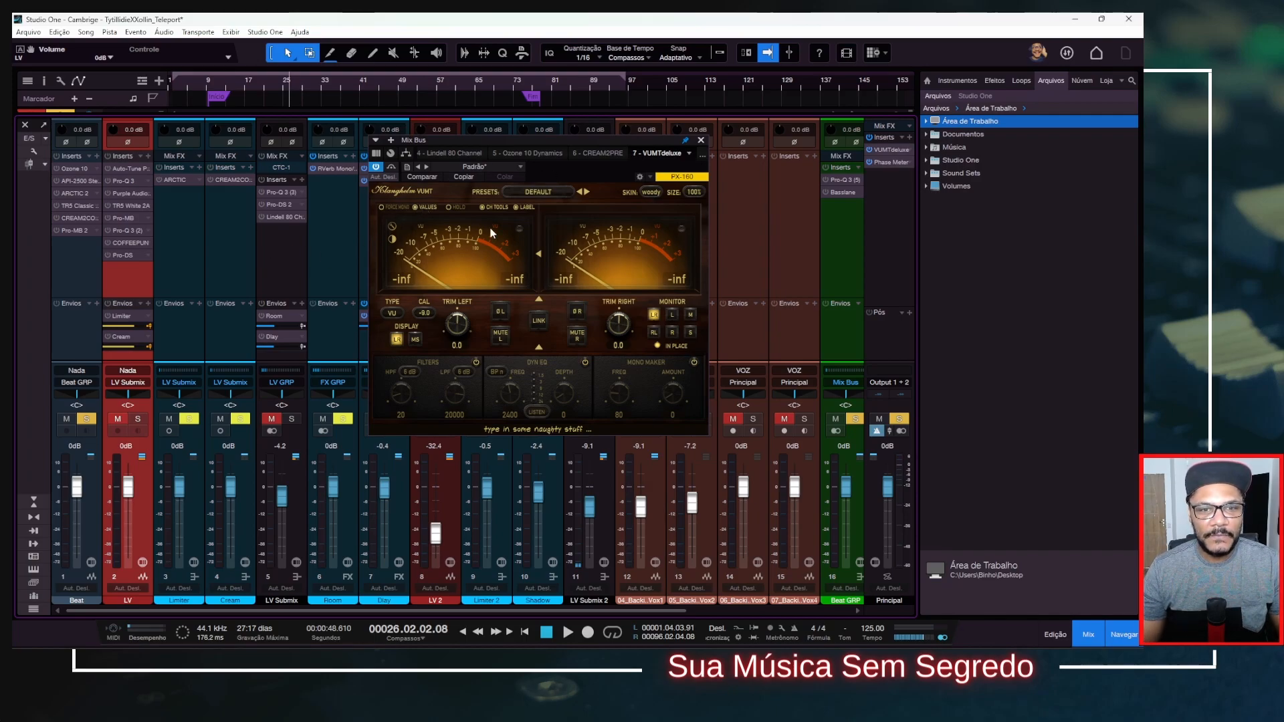
pyautogui.click(701, 141)
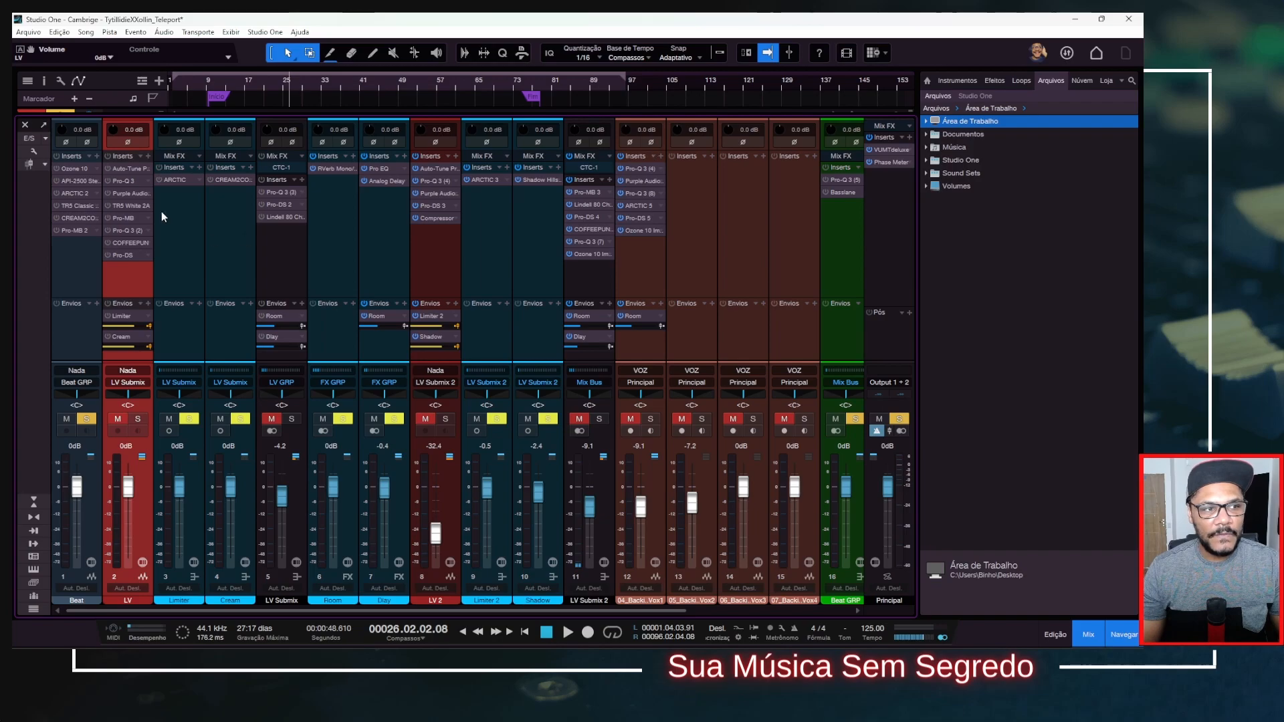
# Activate Ozone 10 on the Beat channel and bypass its Equalizer 1, Equalizer 2, Dynamics and Dynamic EQ modules.
pyautogui.click(84, 170)
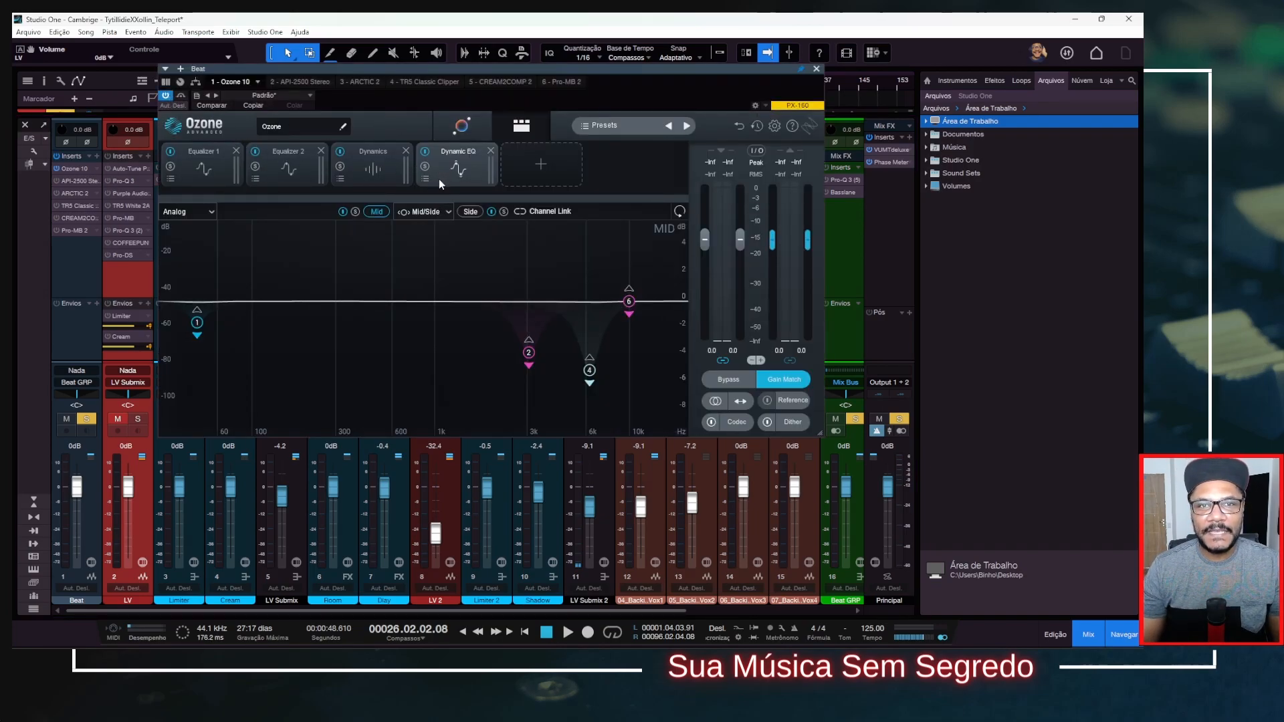
pyautogui.click(171, 151)
pyautogui.click(255, 151)
pyautogui.click(340, 152)
pyautogui.click(426, 151)
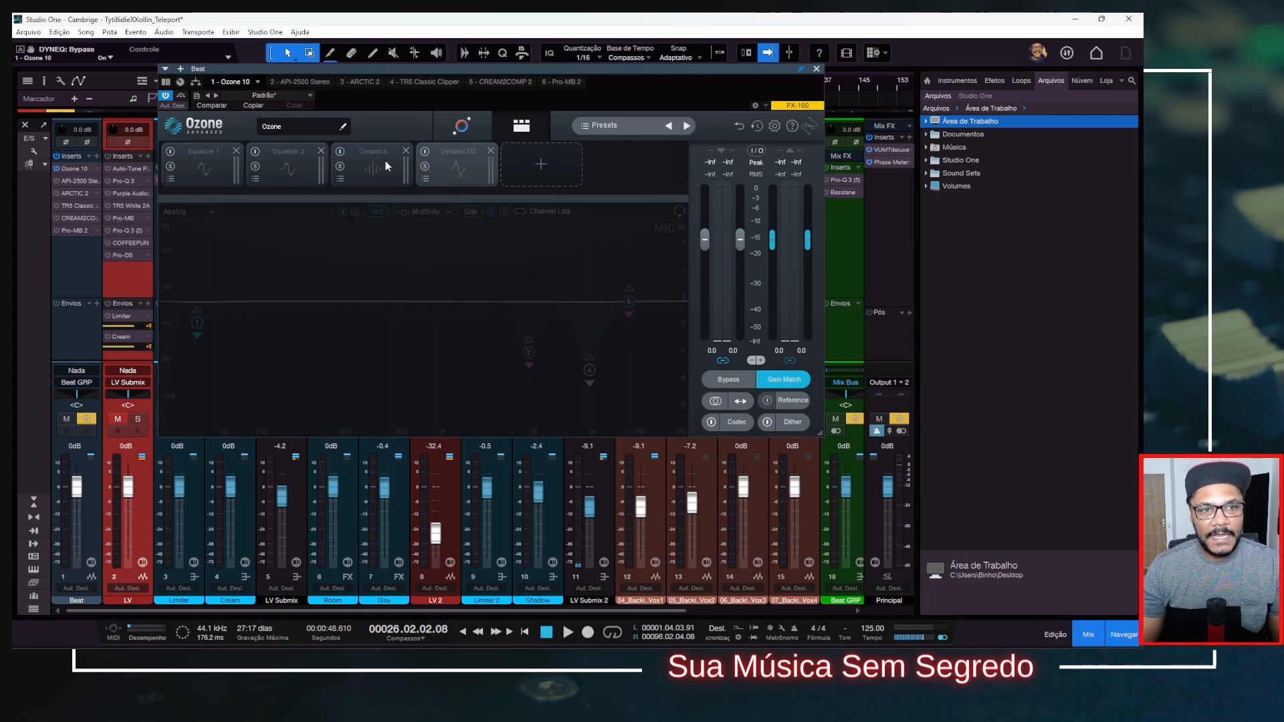
# Turn Equalizer 1 back on in Ozone 10 and inspect its low-frequency dip and the bell cut of band 5.
pyautogui.click(210, 154)
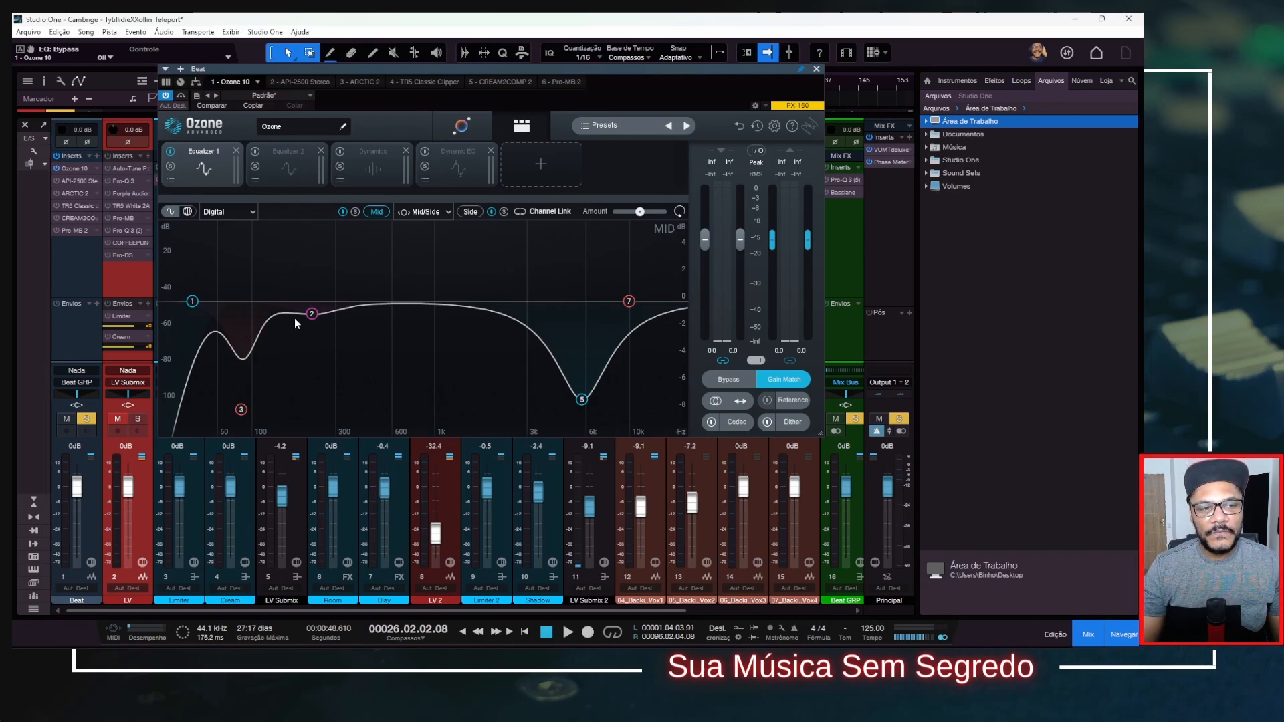
pyautogui.moveTo(253, 354); pyautogui.dragTo(246, 360)
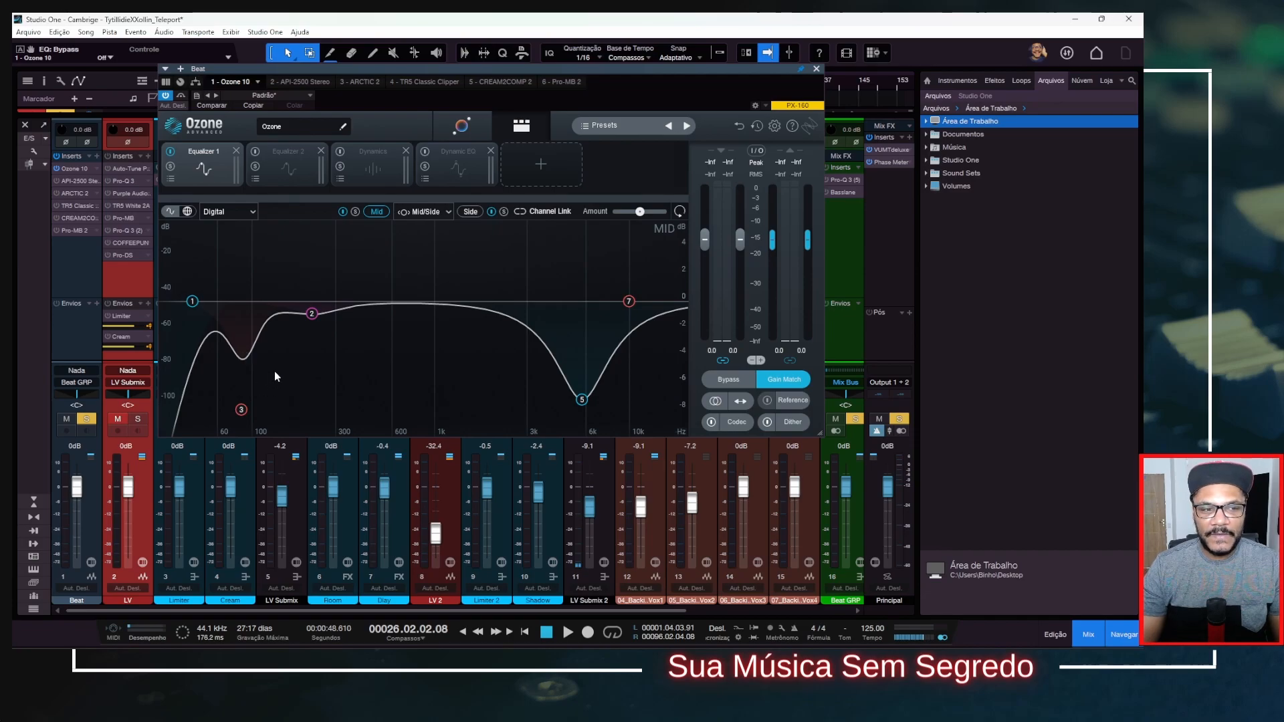
pyautogui.click(581, 399)
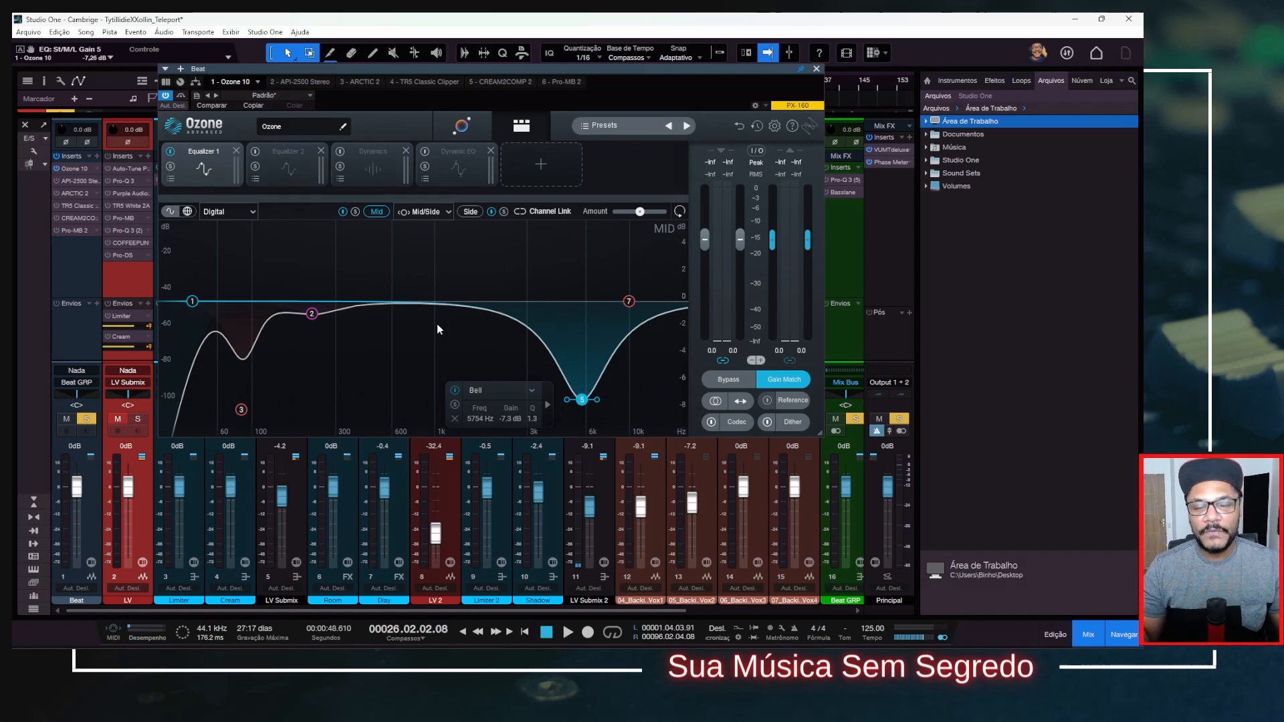
# Turn Equalizer 2, Dynamics and Dynamic EQ back on in Ozone 10, viewing each module's settings.
pyautogui.click(284, 160)
pyautogui.click(256, 152)
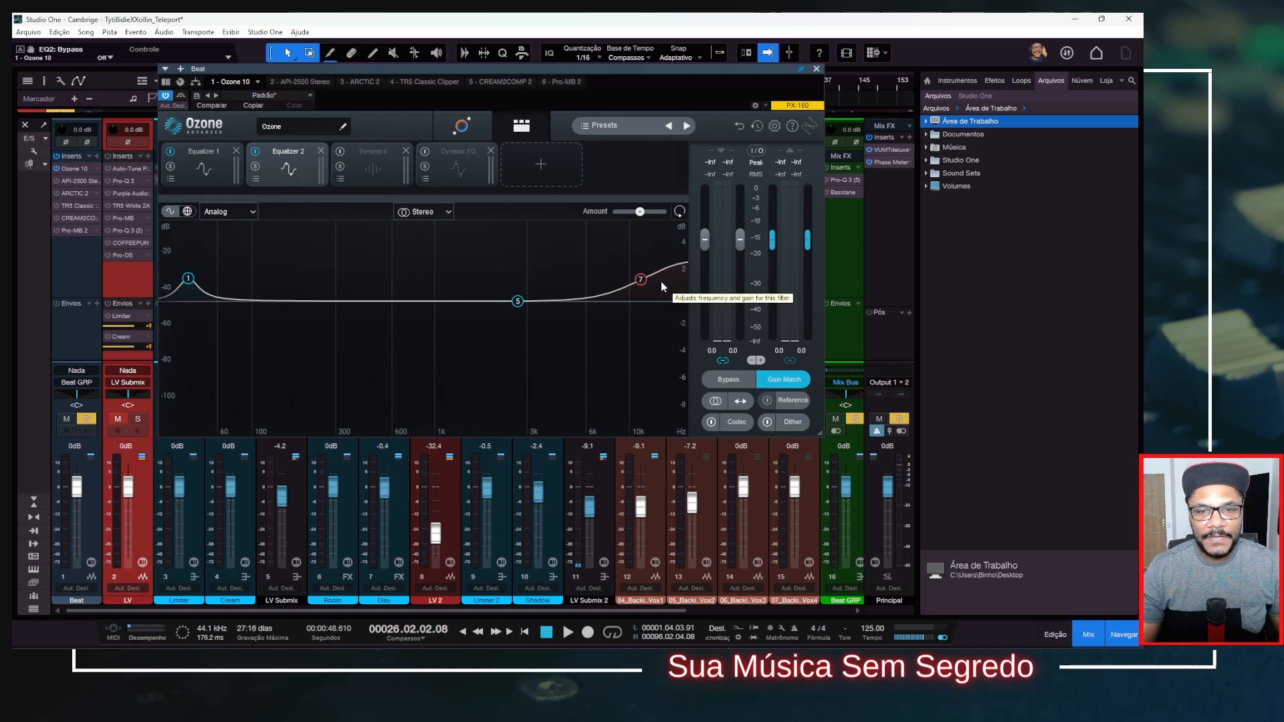
pyautogui.click(372, 167)
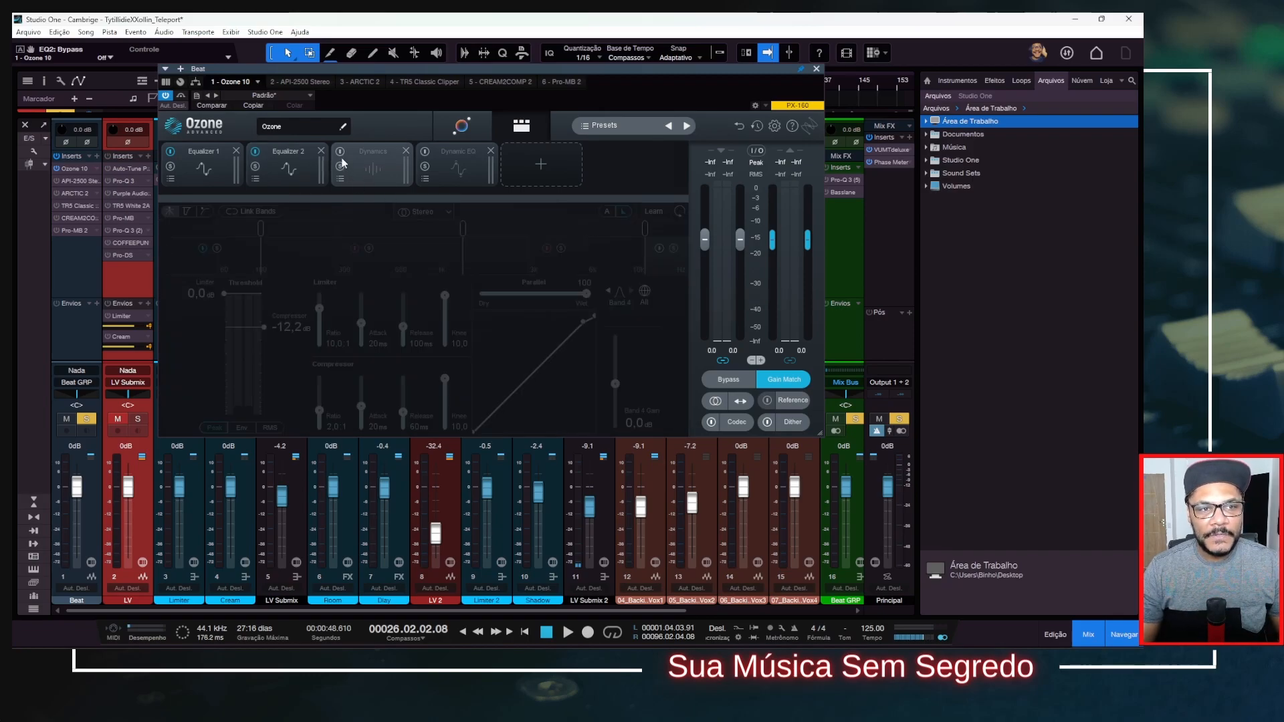
pyautogui.click(340, 151)
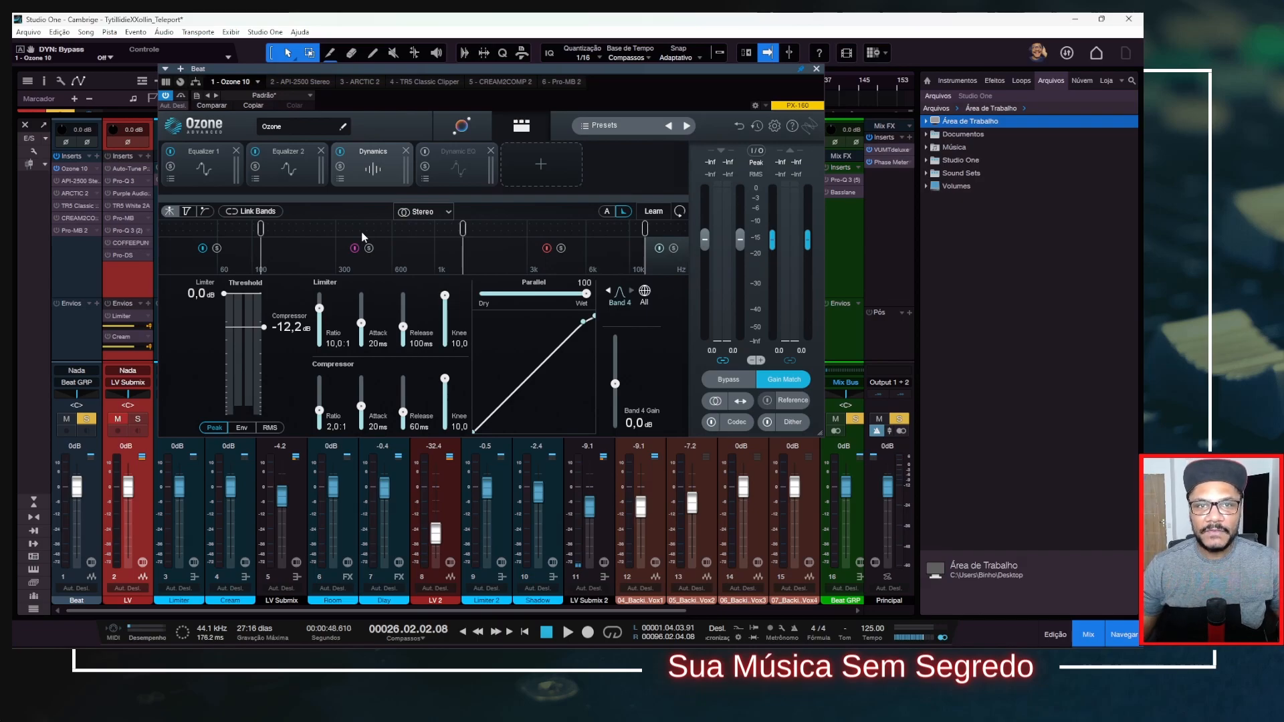
pyautogui.click(438, 160)
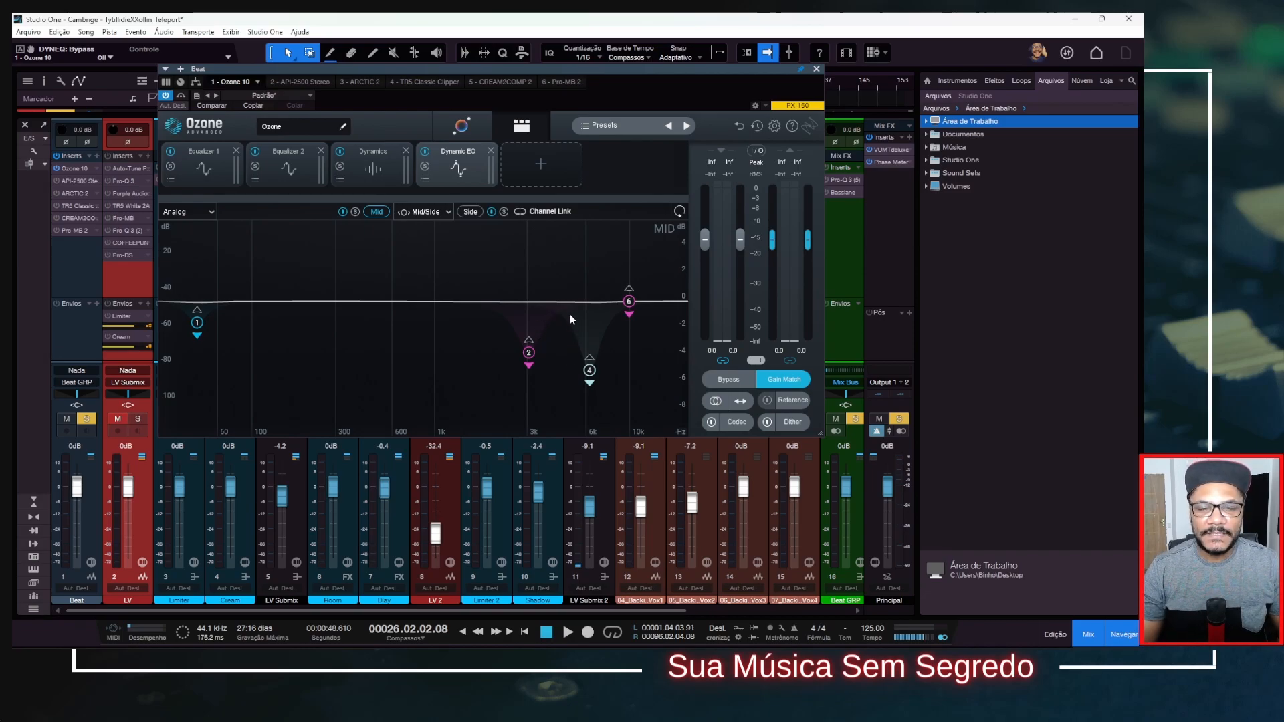
# Inspect bands 2 and 1 of the Ozone 10 Dynamic EQ, revisiting Dynamics and Equalizer 2 before returning to Dynamic EQ.
pyautogui.click(532, 357)
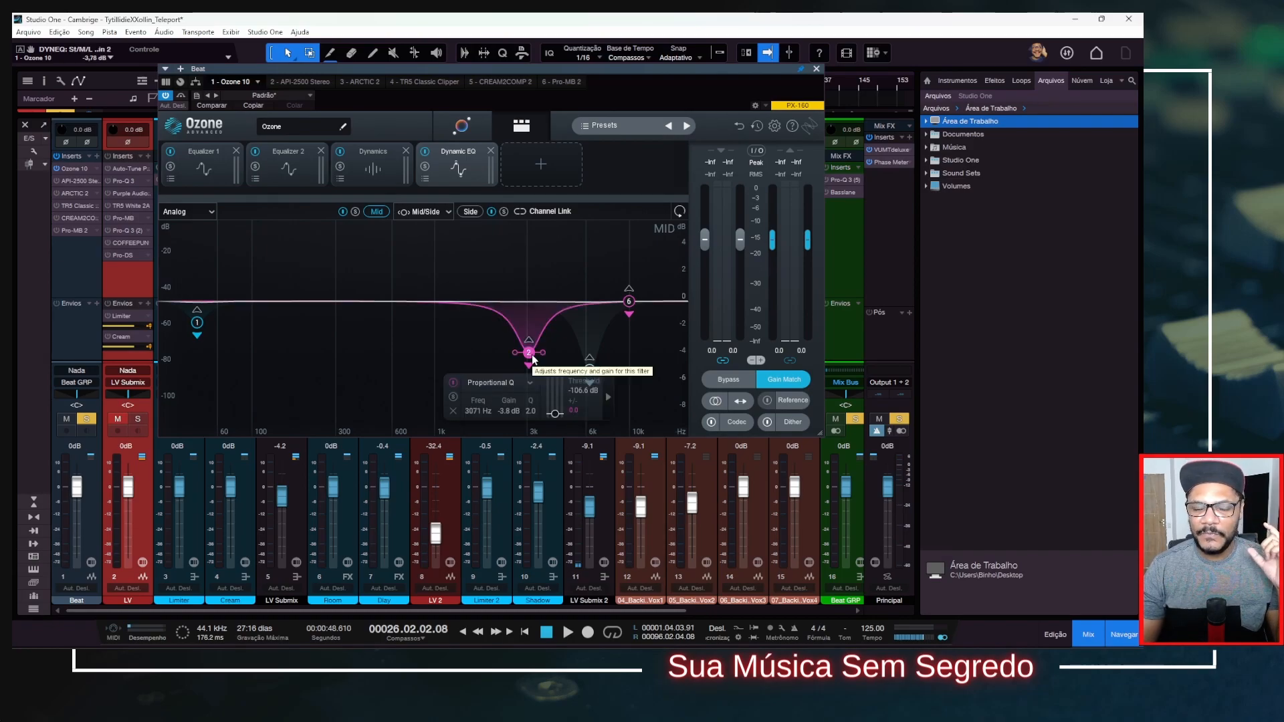
pyautogui.click(198, 324)
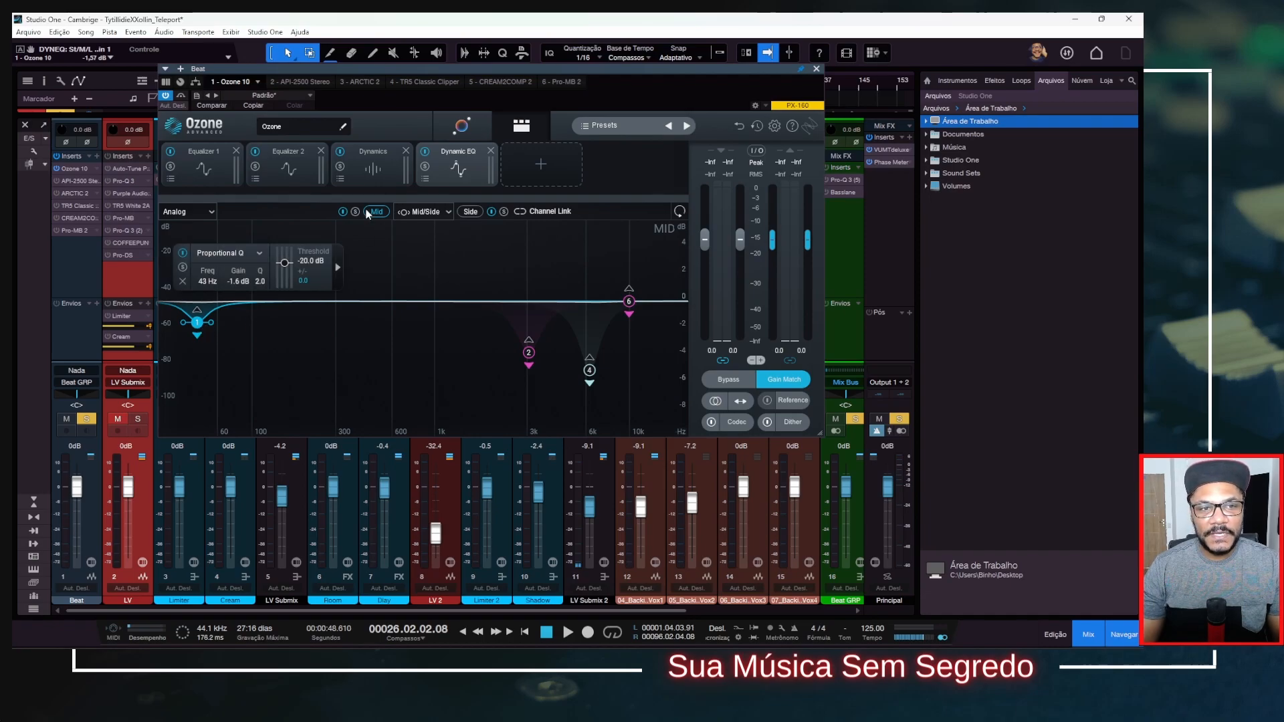
pyautogui.click(373, 166)
pyautogui.click(305, 170)
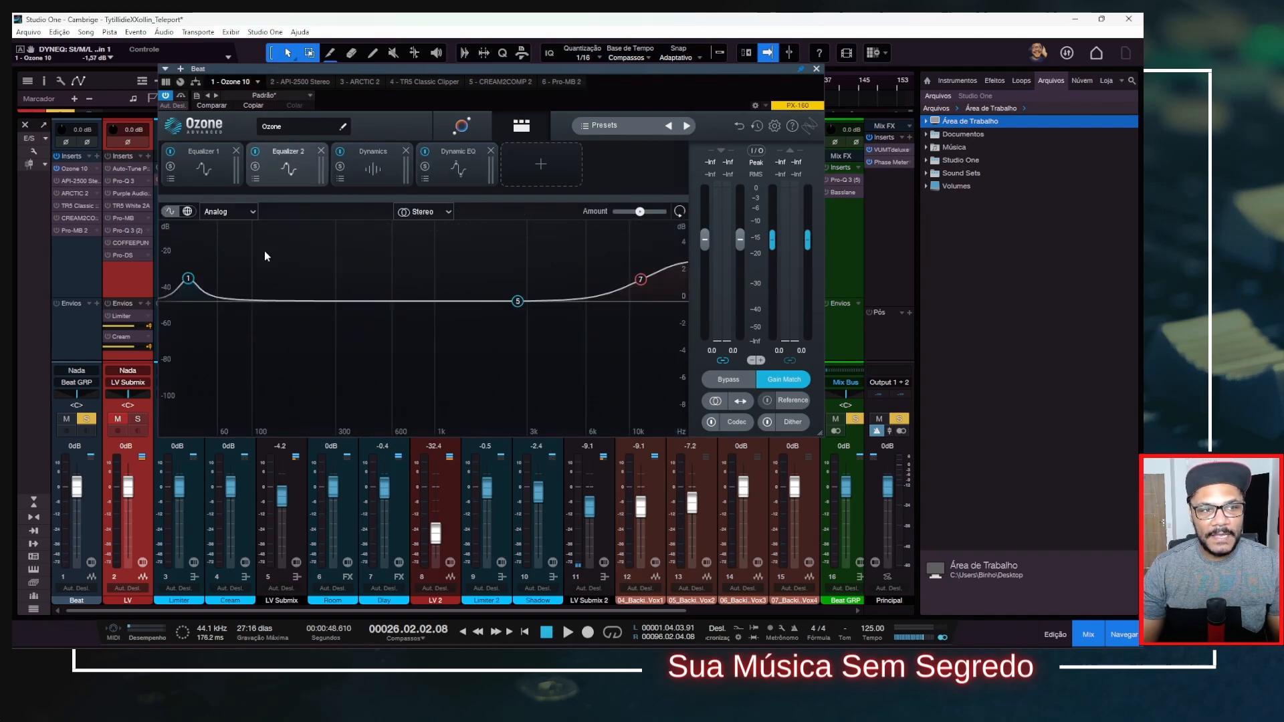
pyautogui.click(452, 175)
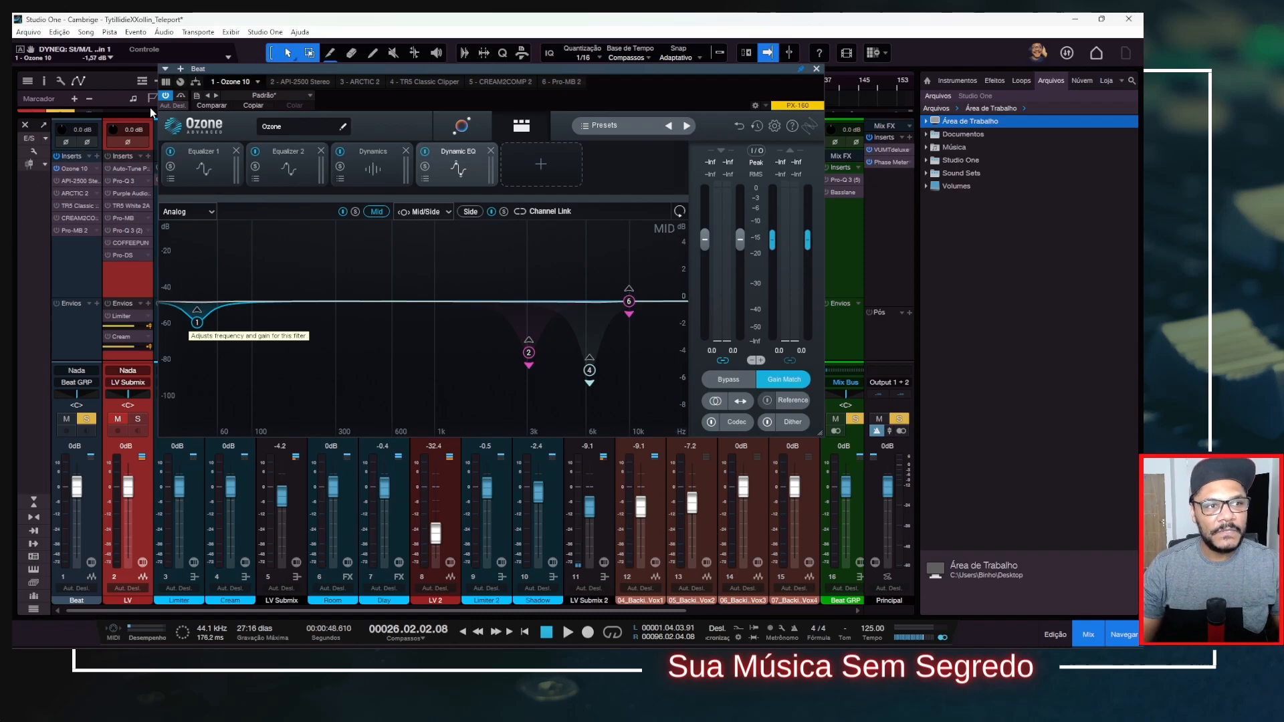
# Play the beat to compare it with Ozone 10 bypassed and active, leaving the plug-in active and its window closed.
pyautogui.press('space')
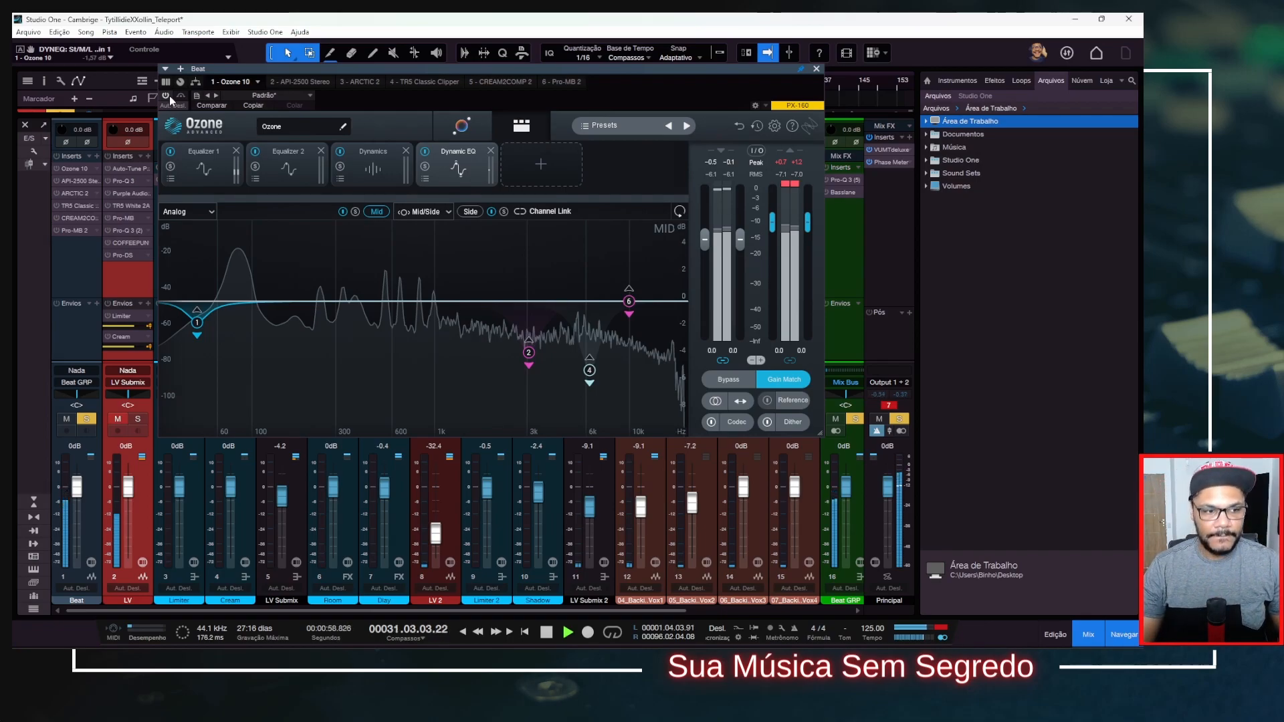
pyautogui.press('space')
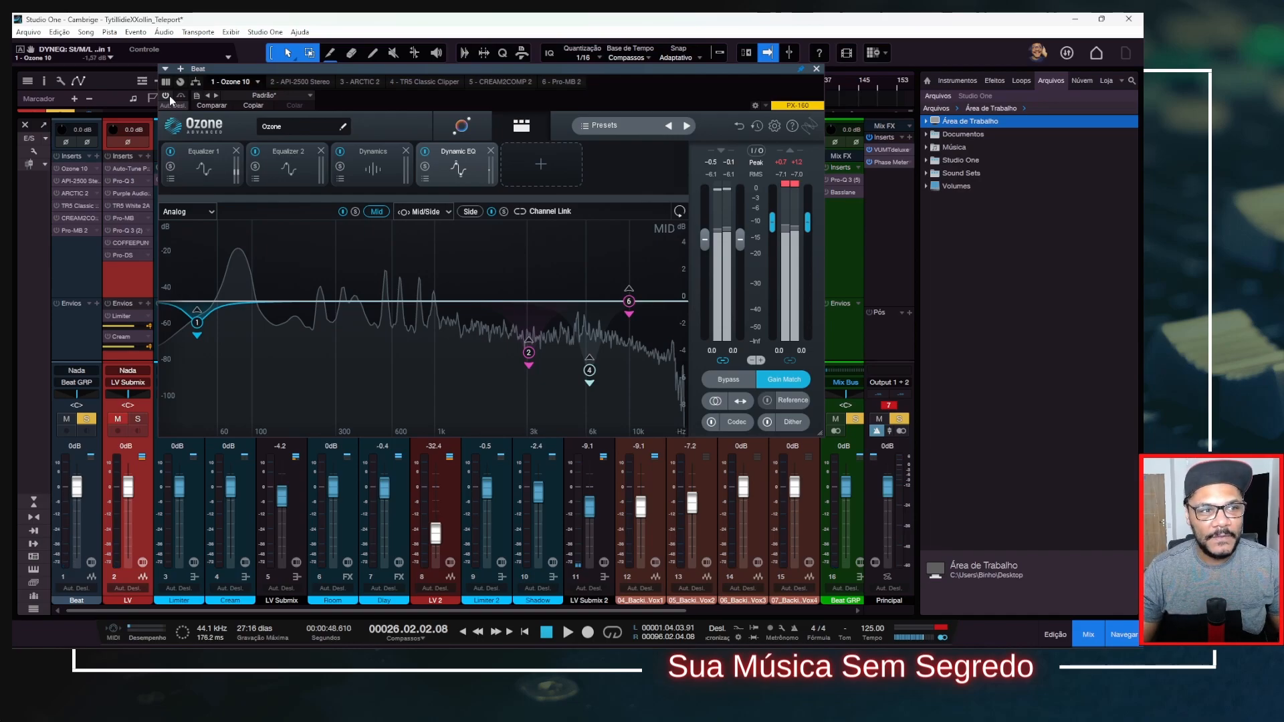
pyautogui.click(167, 95)
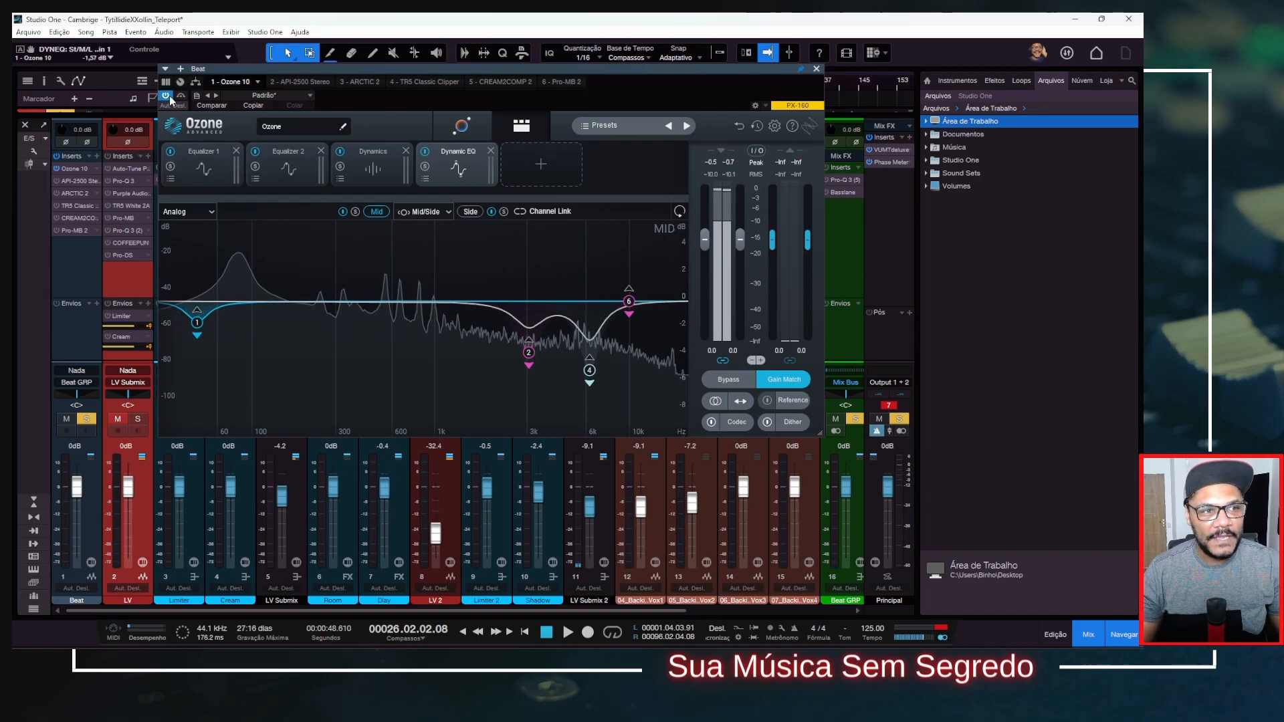
pyautogui.click(817, 70)
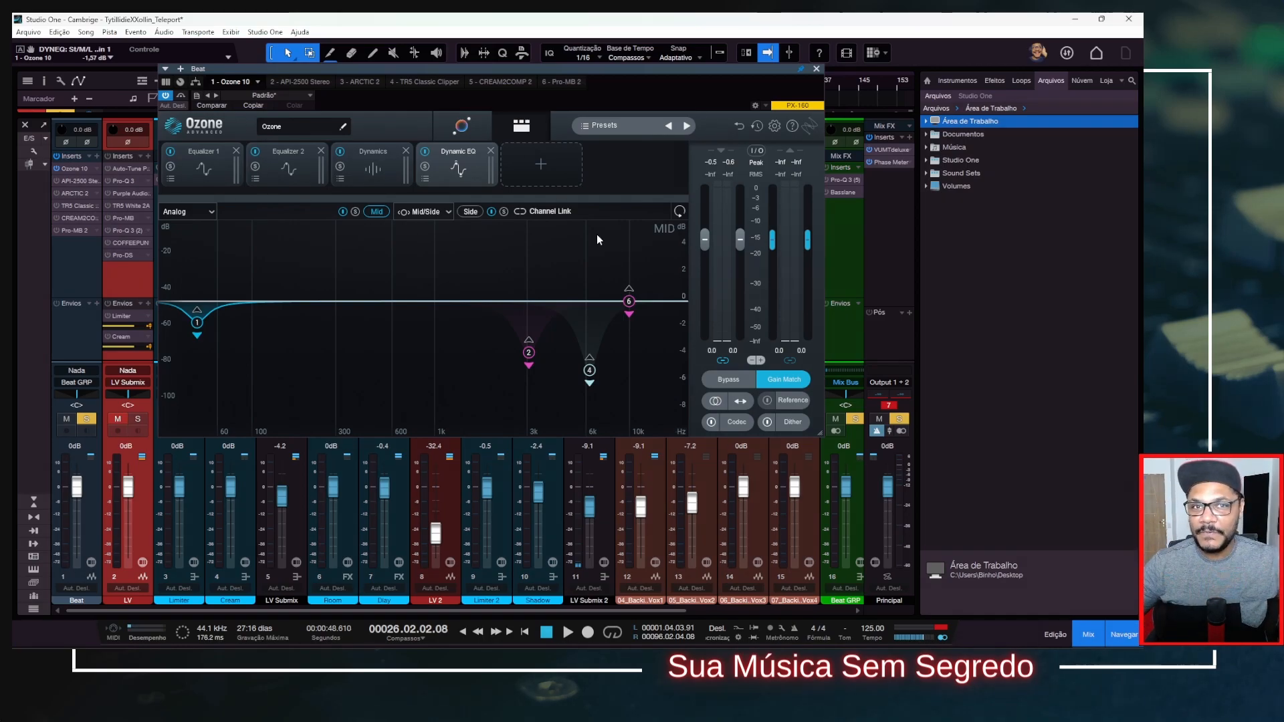
pyautogui.click(817, 69)
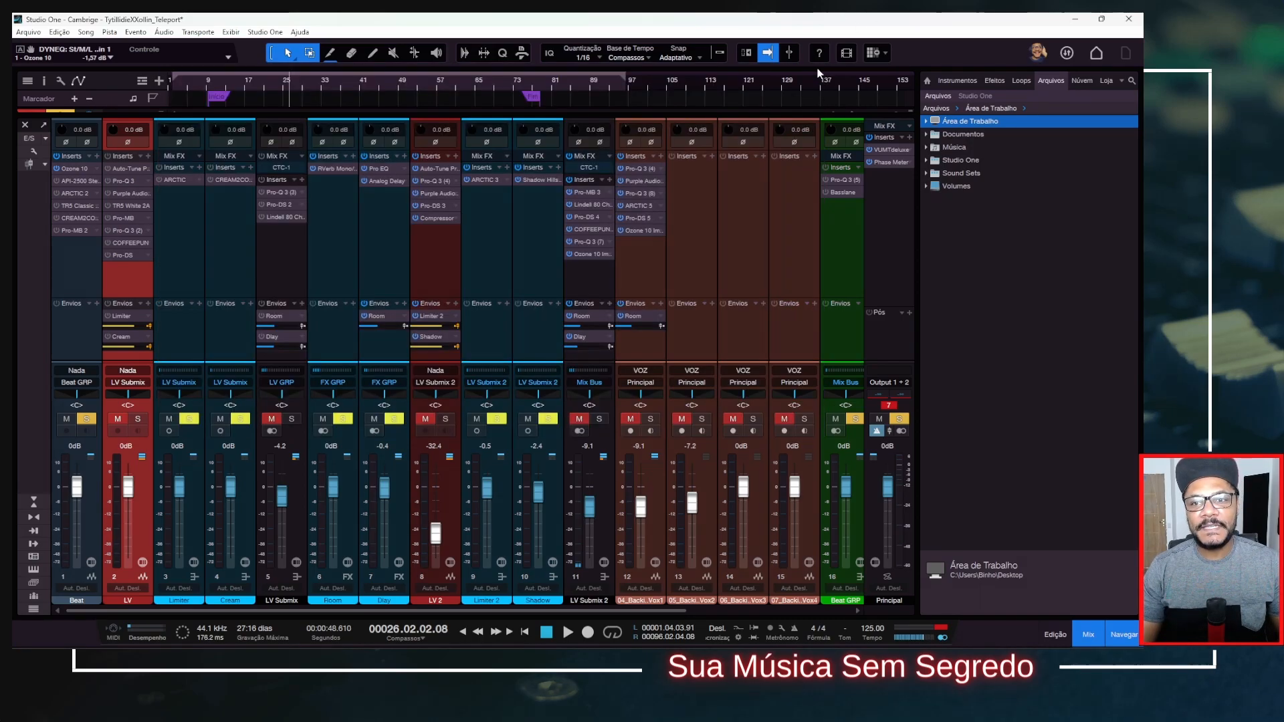
# Audition the Beat channel's API-2500 Stereo compressor bypassed and active during playback, leaving it active and its window closed.
pyautogui.doubleClick(75, 182)
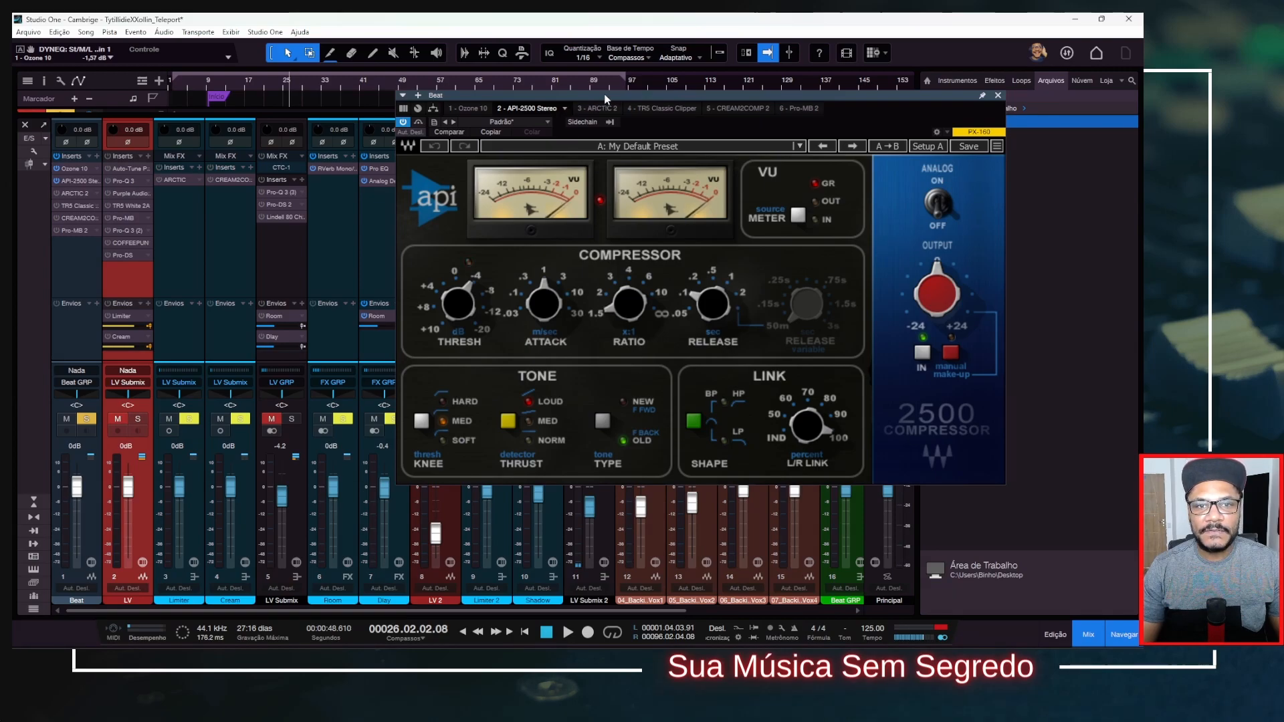
pyautogui.moveTo(607, 95); pyautogui.dragTo(449, 88)
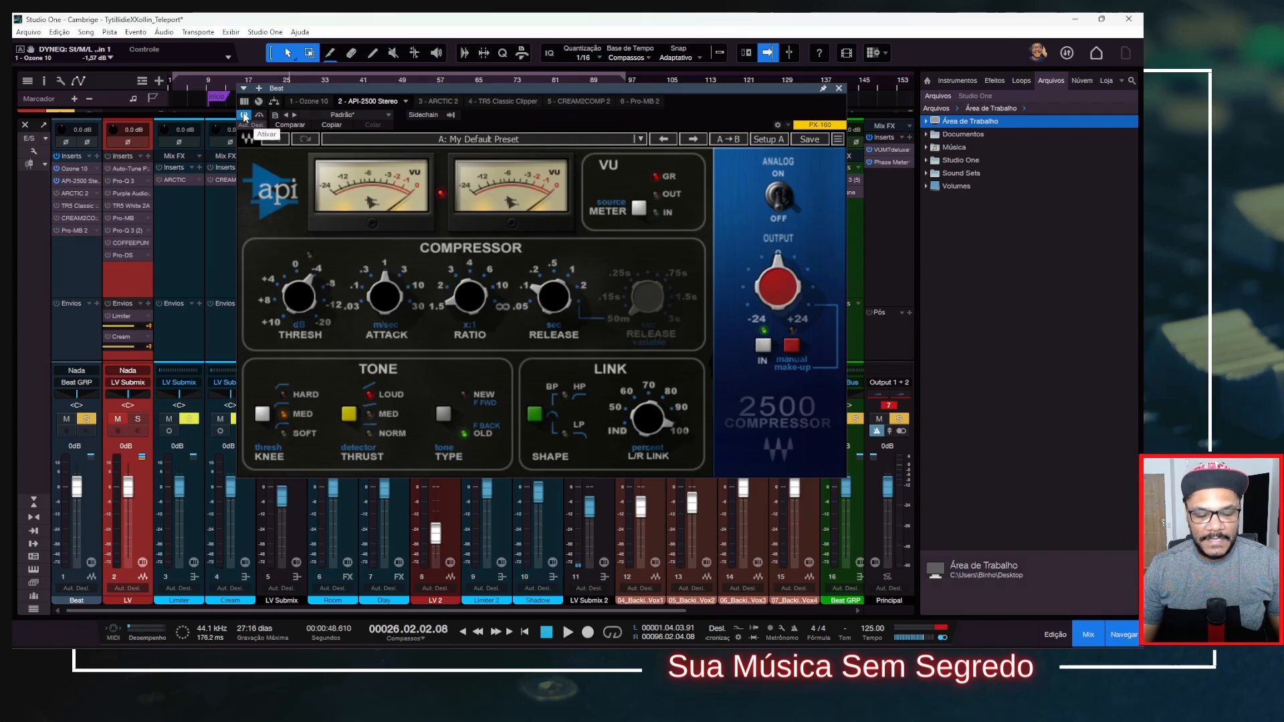
pyautogui.press('space')
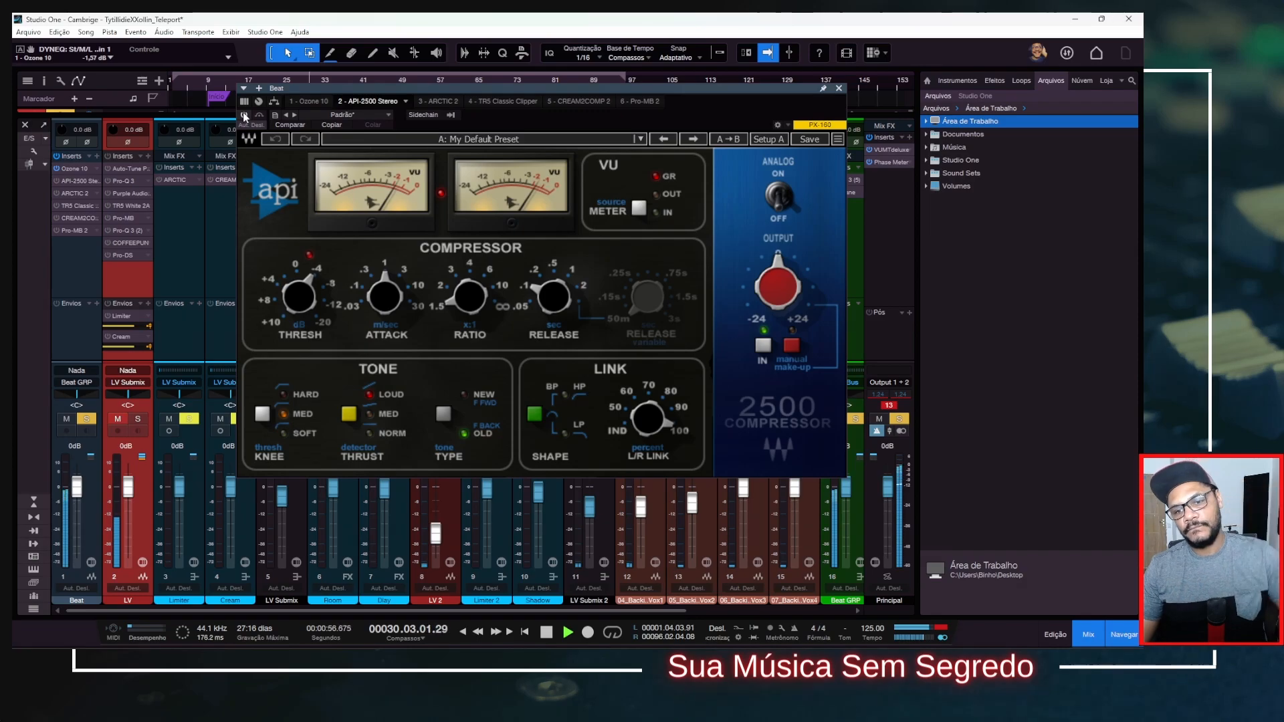
pyautogui.press('space')
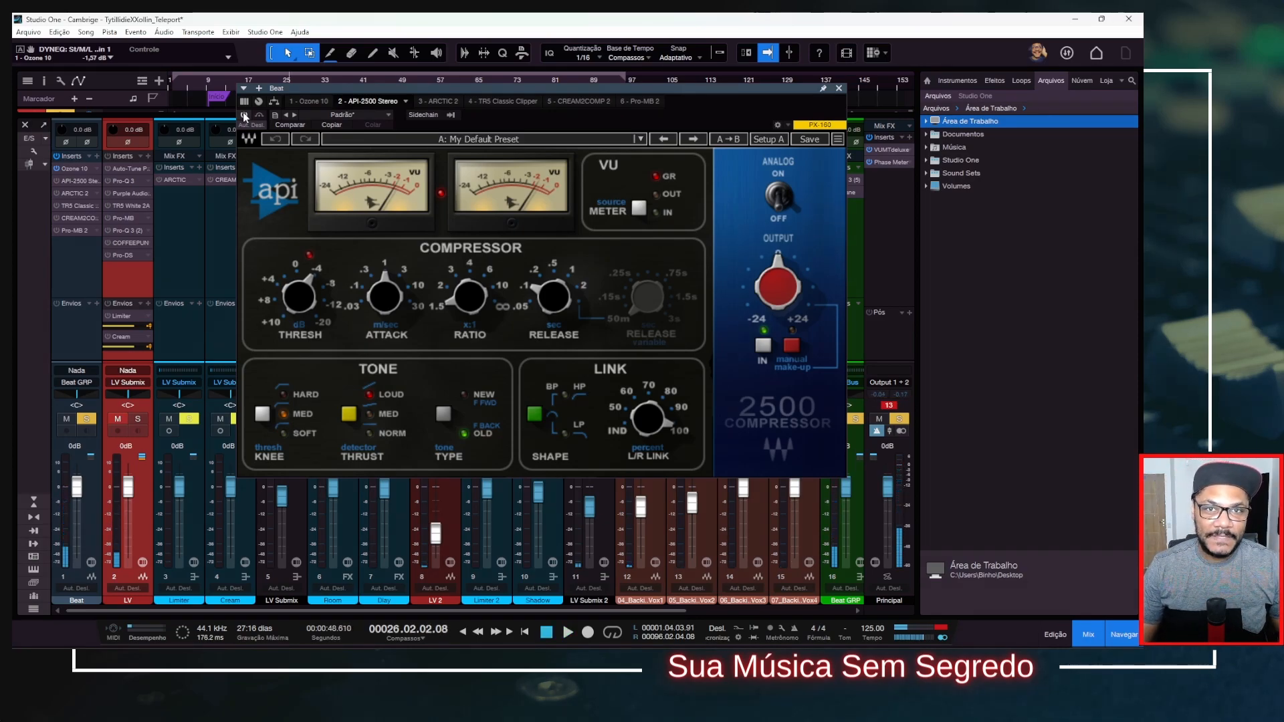
pyautogui.click(244, 114)
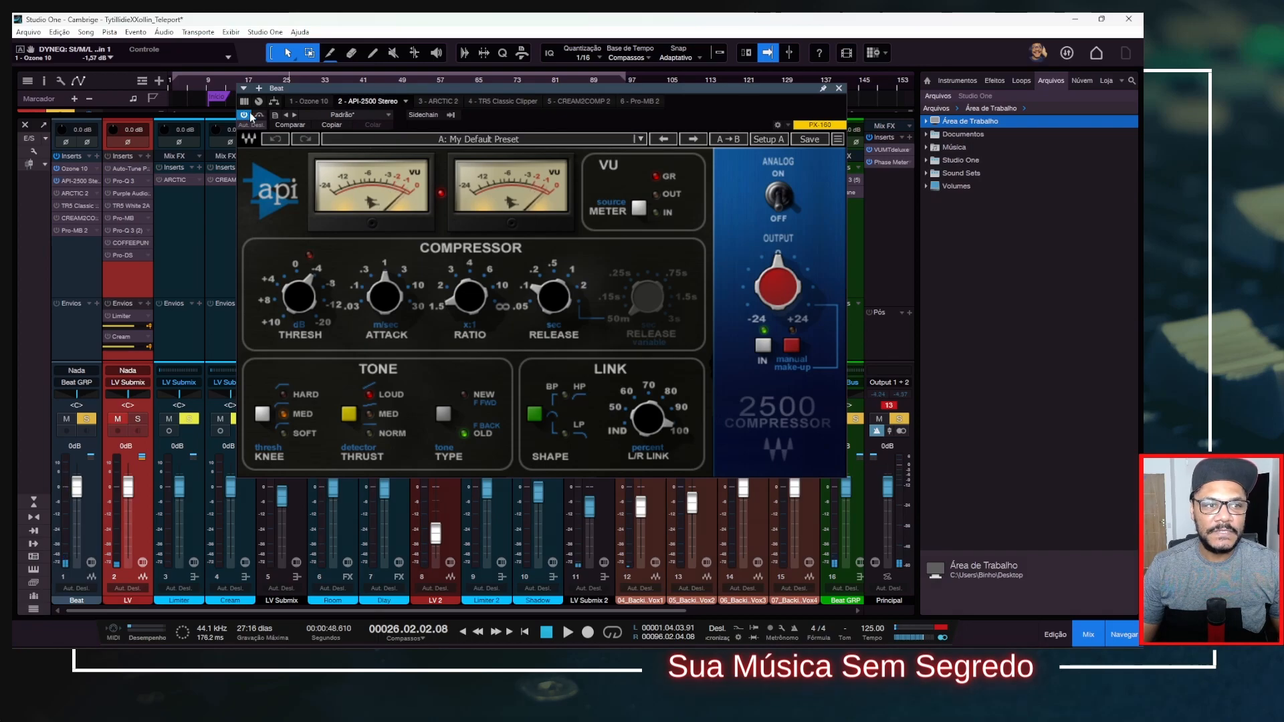
pyautogui.click(839, 88)
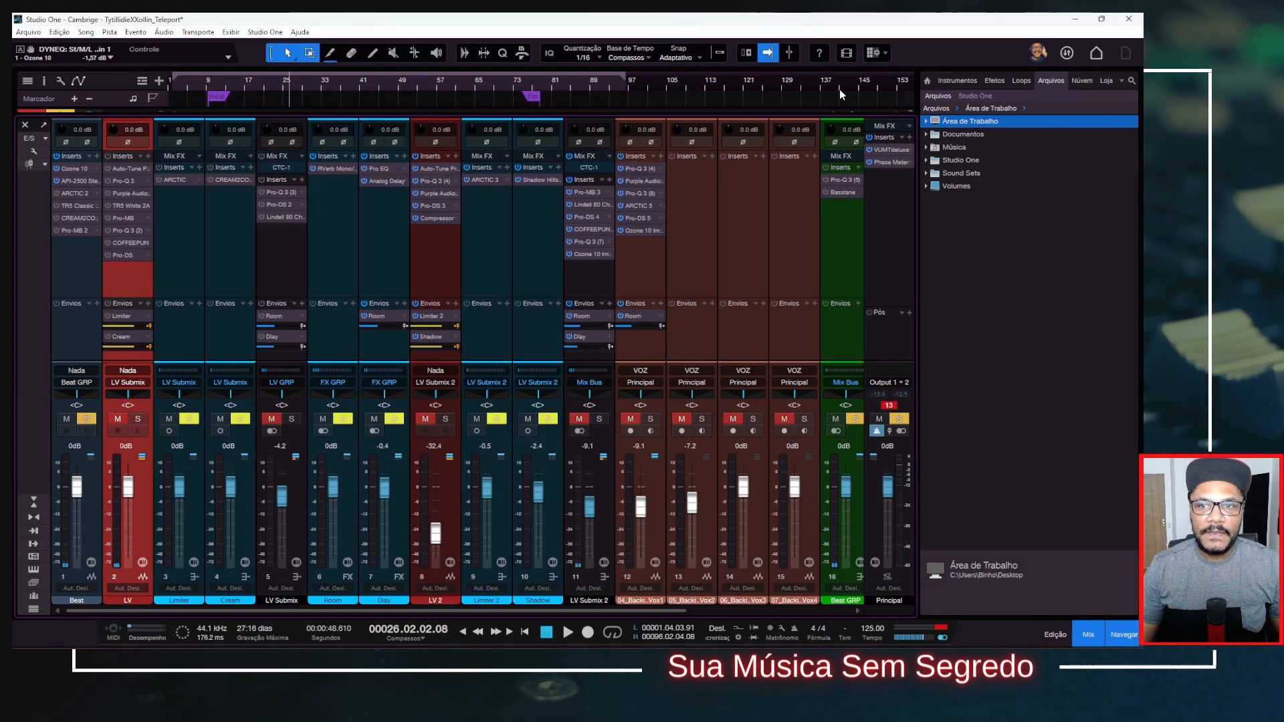
# Play the beat without and with the ARCTIC 2 compressor, leaving the plug-in active and its window closed.
pyautogui.click(71, 193)
pyautogui.moveTo(631, 99); pyautogui.dragTo(425, 96)
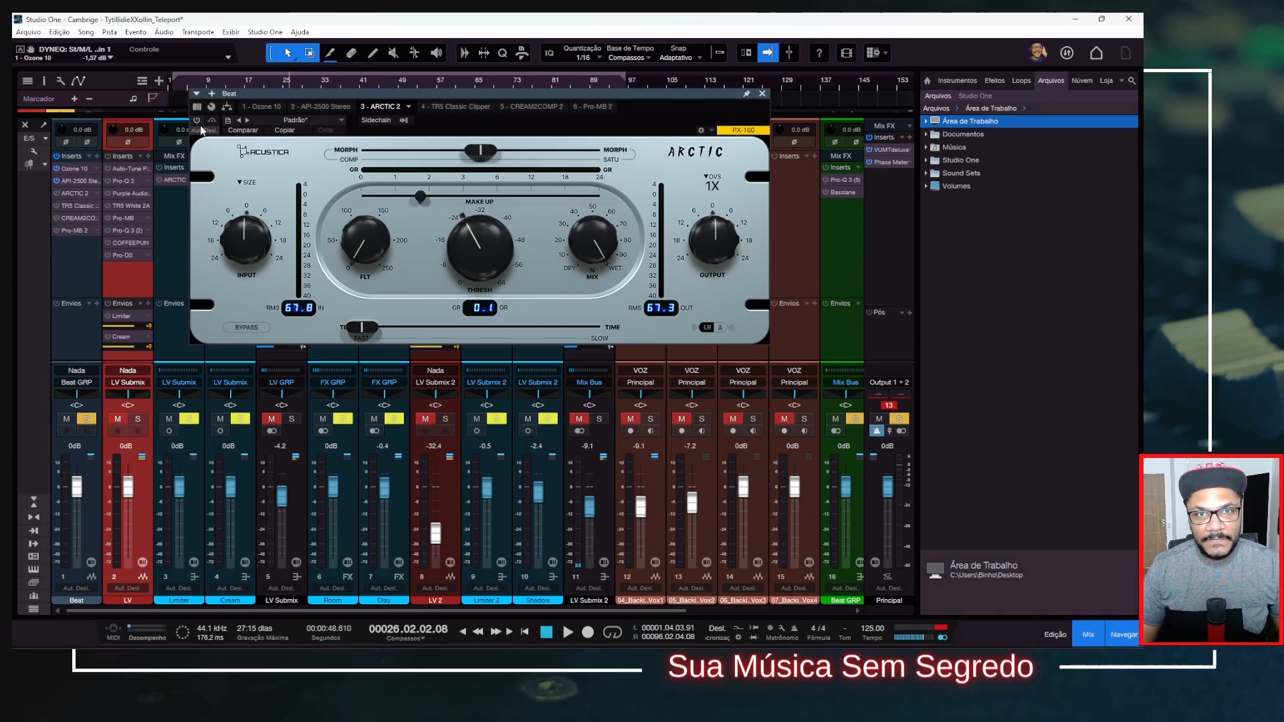
pyautogui.press('space')
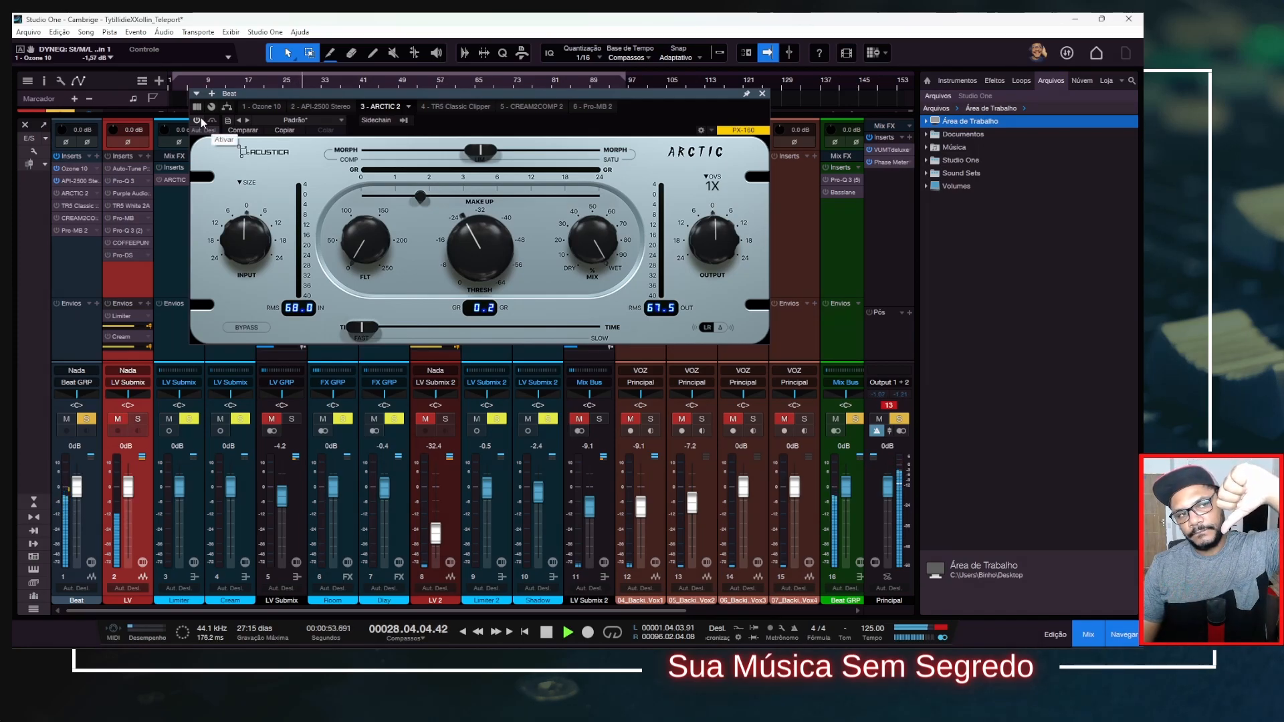
pyautogui.click(200, 121)
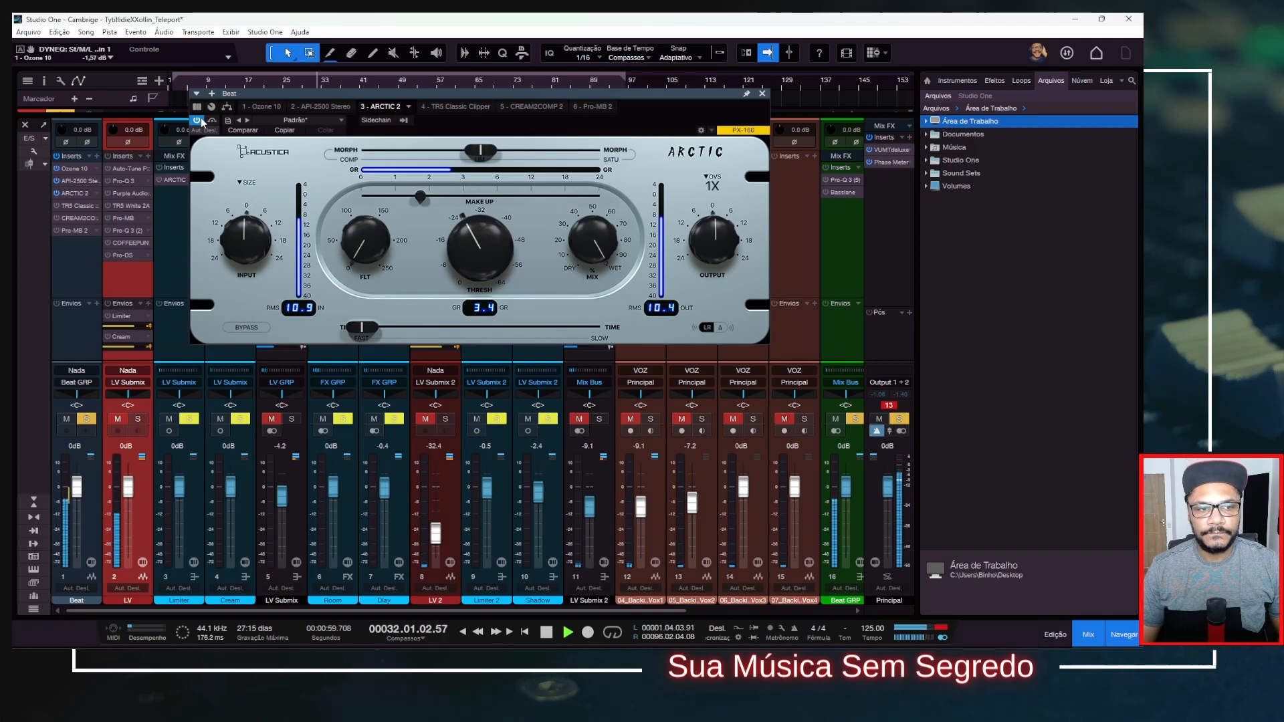
pyautogui.press('space')
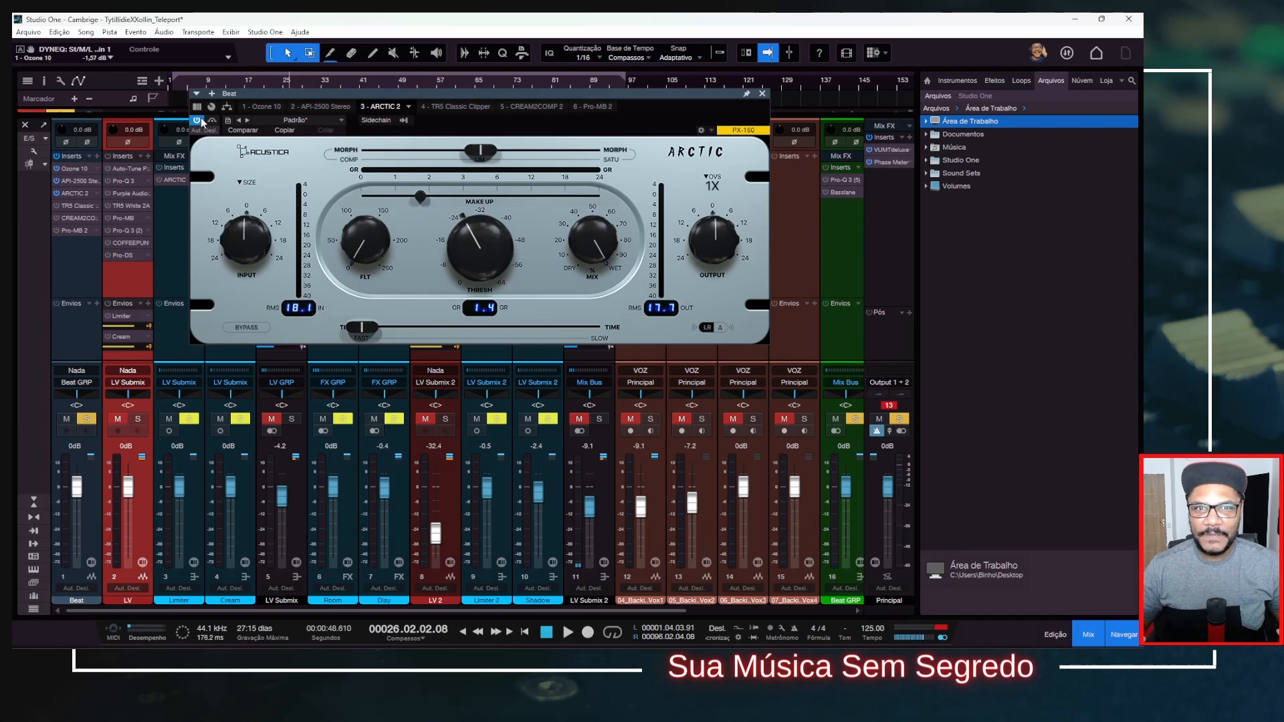
pyautogui.click(762, 94)
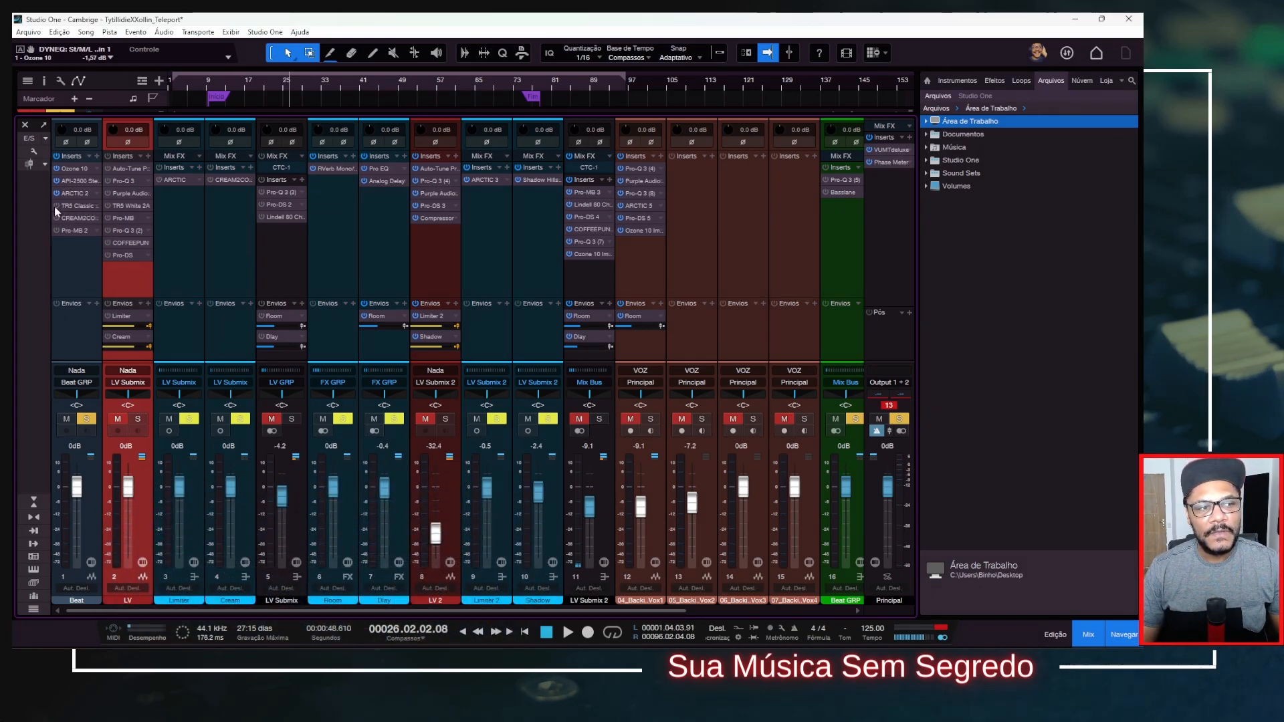
# Activate the TR5 Classic Clipper on the Beat channel and check its gain reduction and output during playback.
pyautogui.click(75, 206)
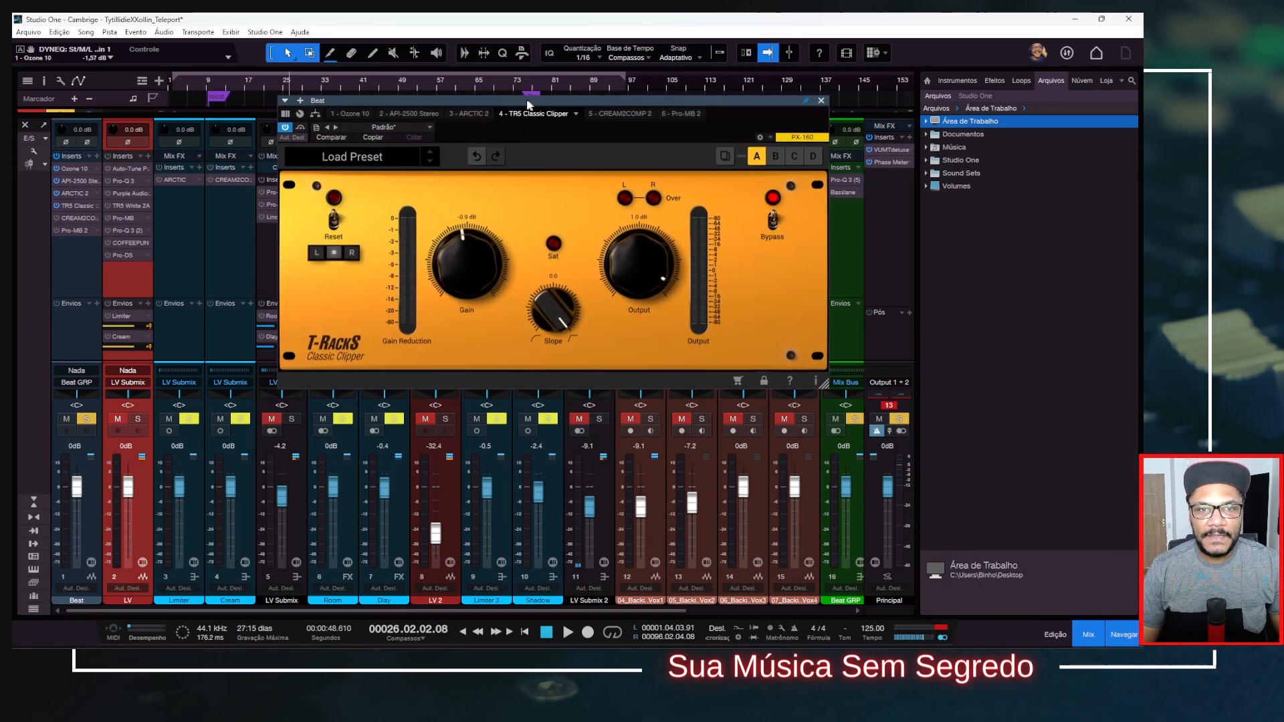
pyautogui.moveTo(531, 105); pyautogui.dragTo(483, 92)
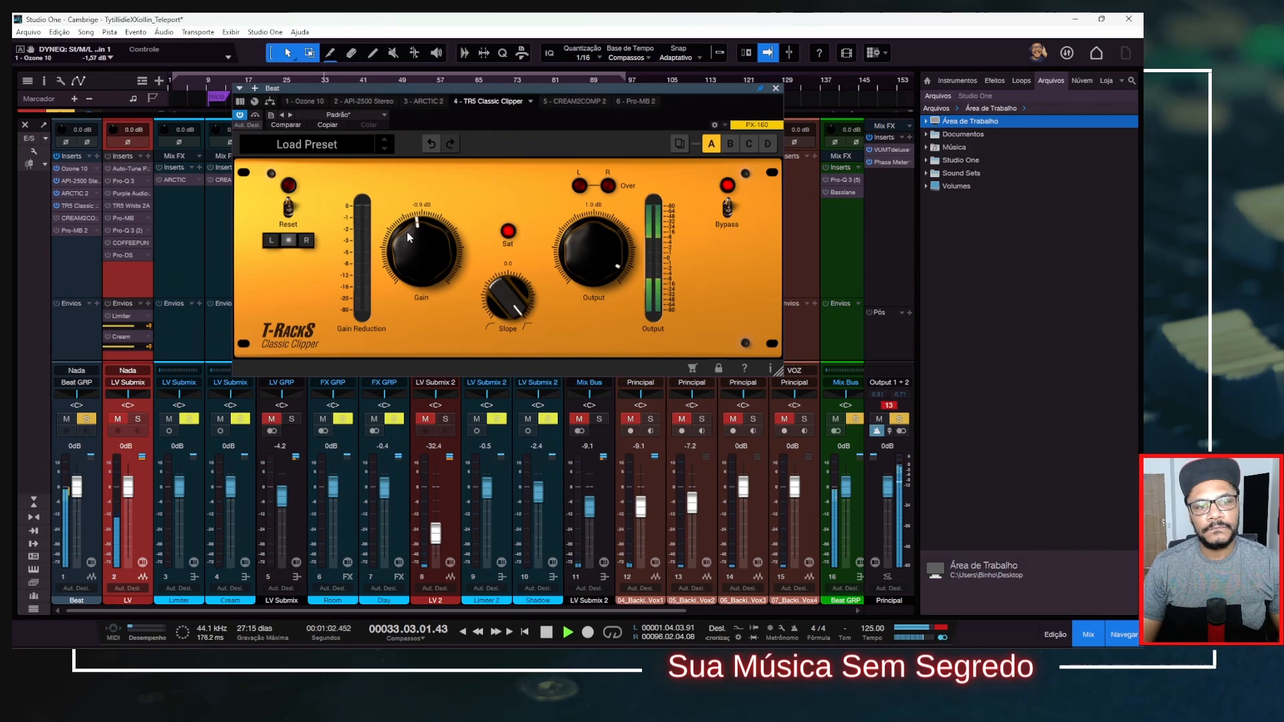
pyautogui.press('space')
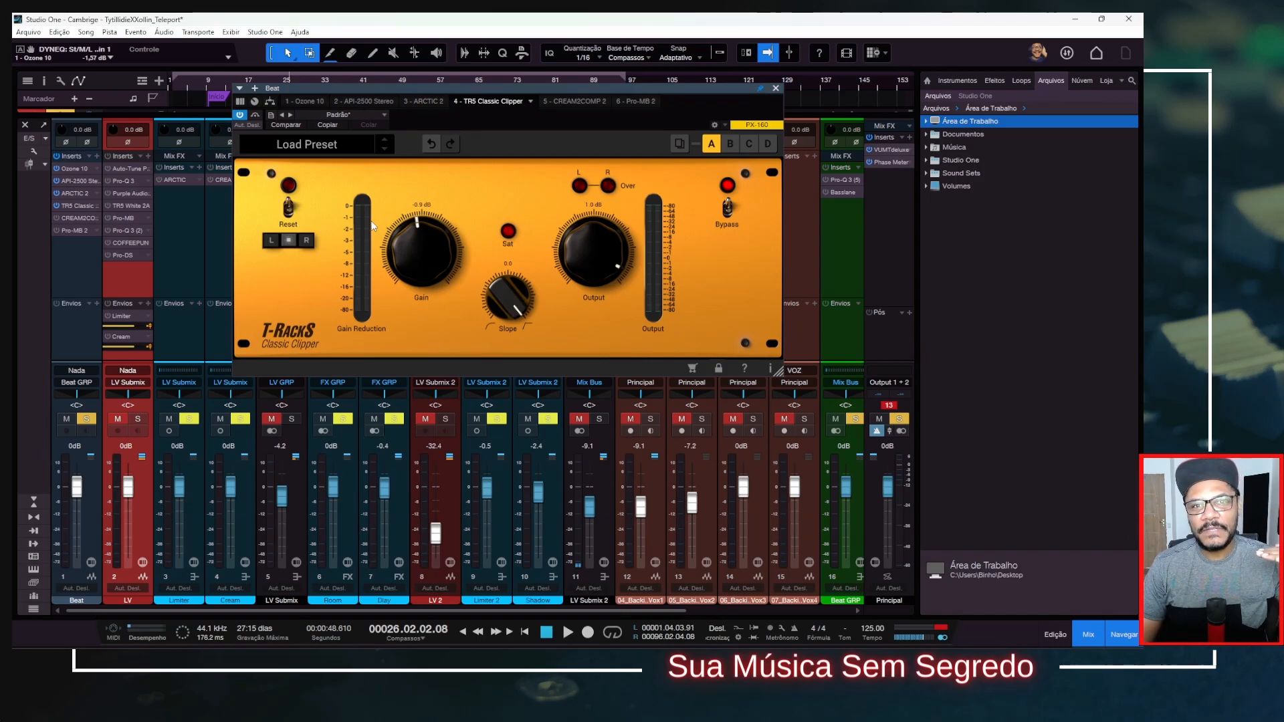
# Open CREAM2COMP 2 on the Beat channel, compare the beat with it off and on during playback, and leave it active.
pyautogui.click(74, 218)
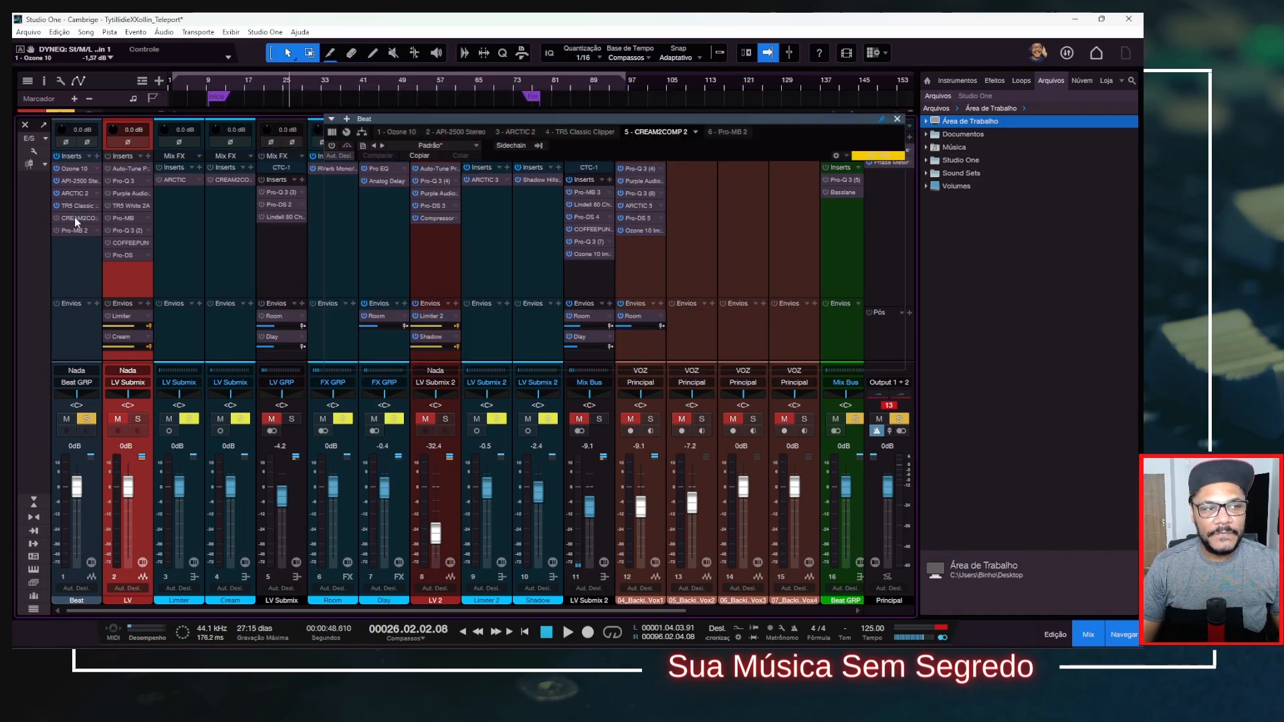
pyautogui.moveTo(452, 118); pyautogui.dragTo(321, 88)
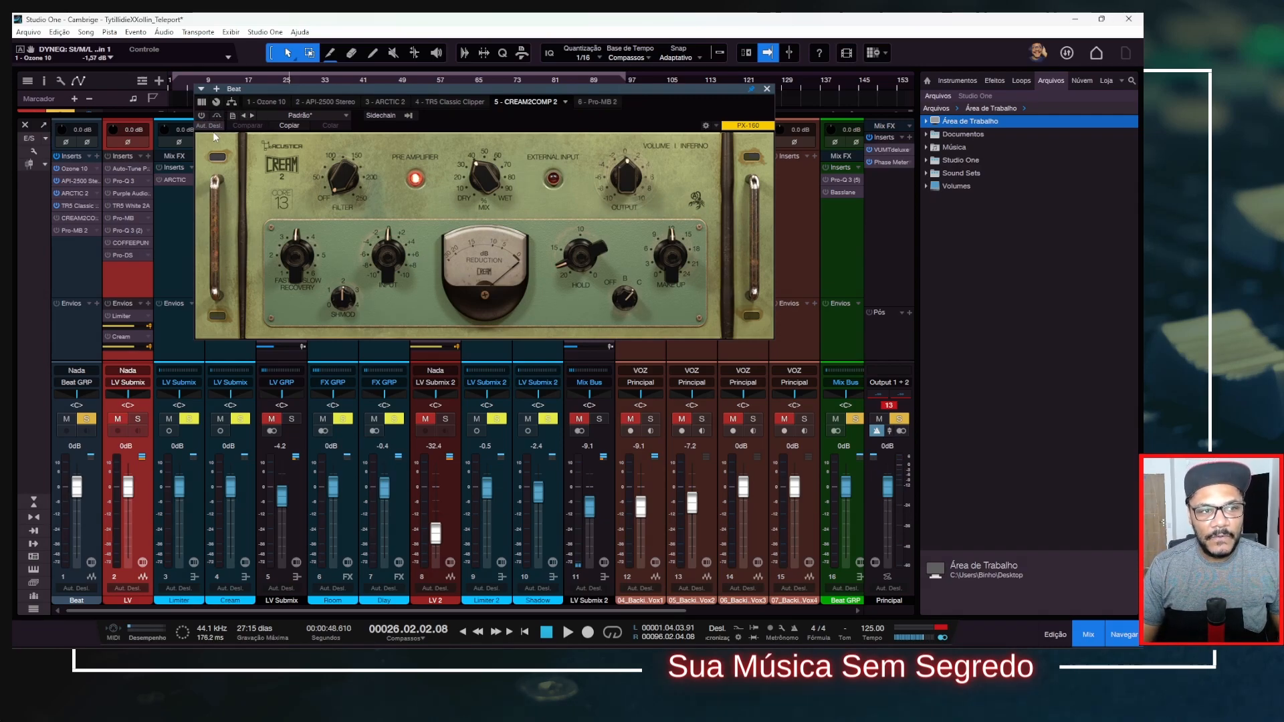
pyautogui.press('space')
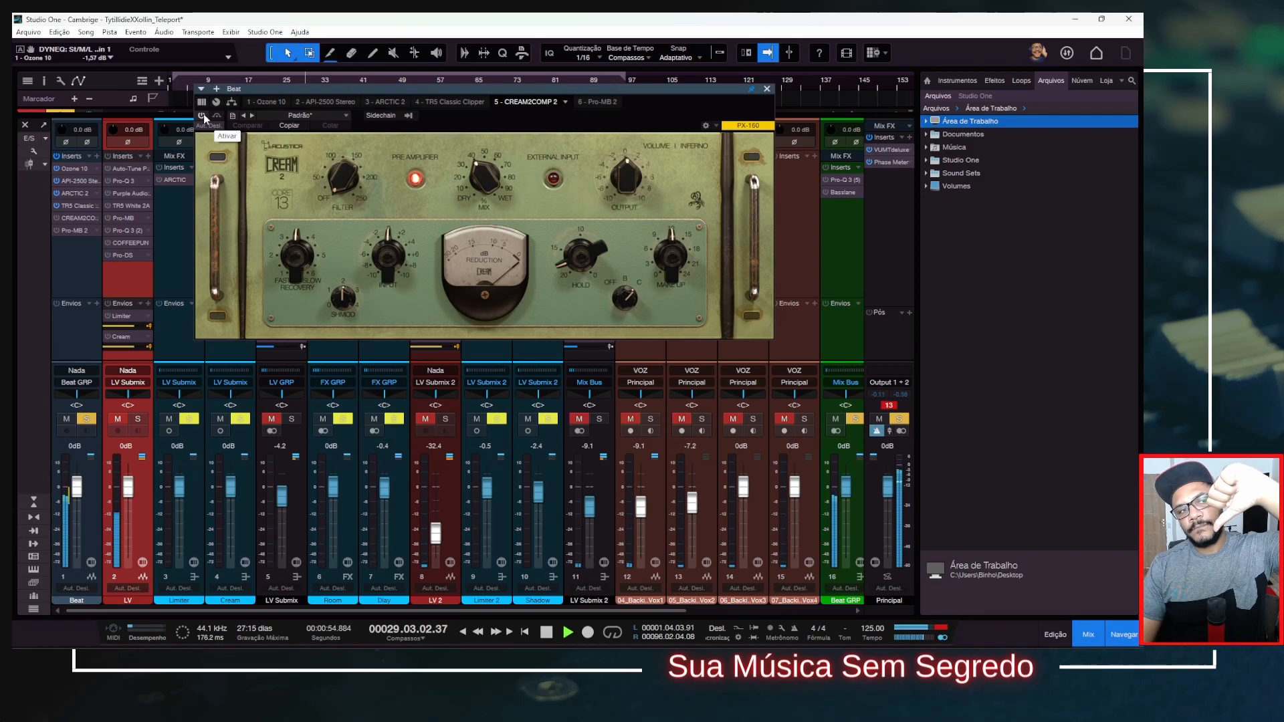
pyautogui.click(202, 116)
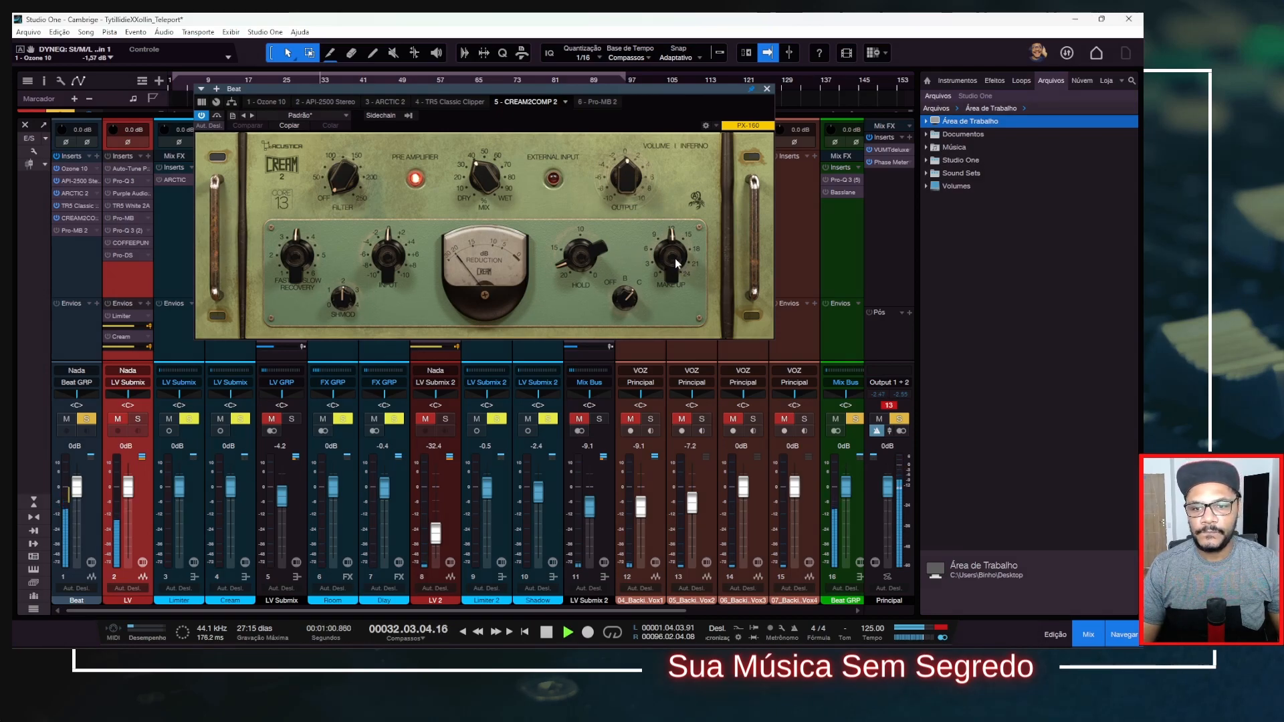
pyautogui.press('space')
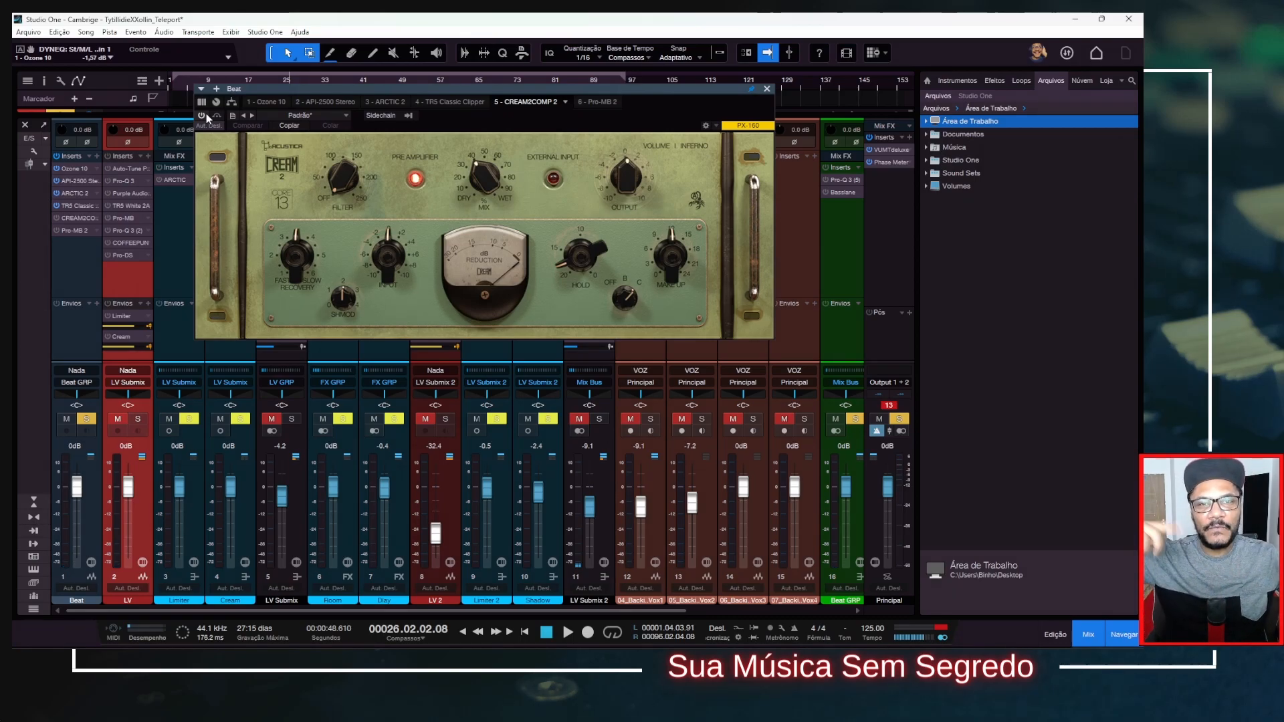
pyautogui.click(203, 116)
# Open Pro-MB 2 on the Beat channel, audition its band soloed and unsoloed during playback, and close the plug-in windows.
pyautogui.click(63, 231)
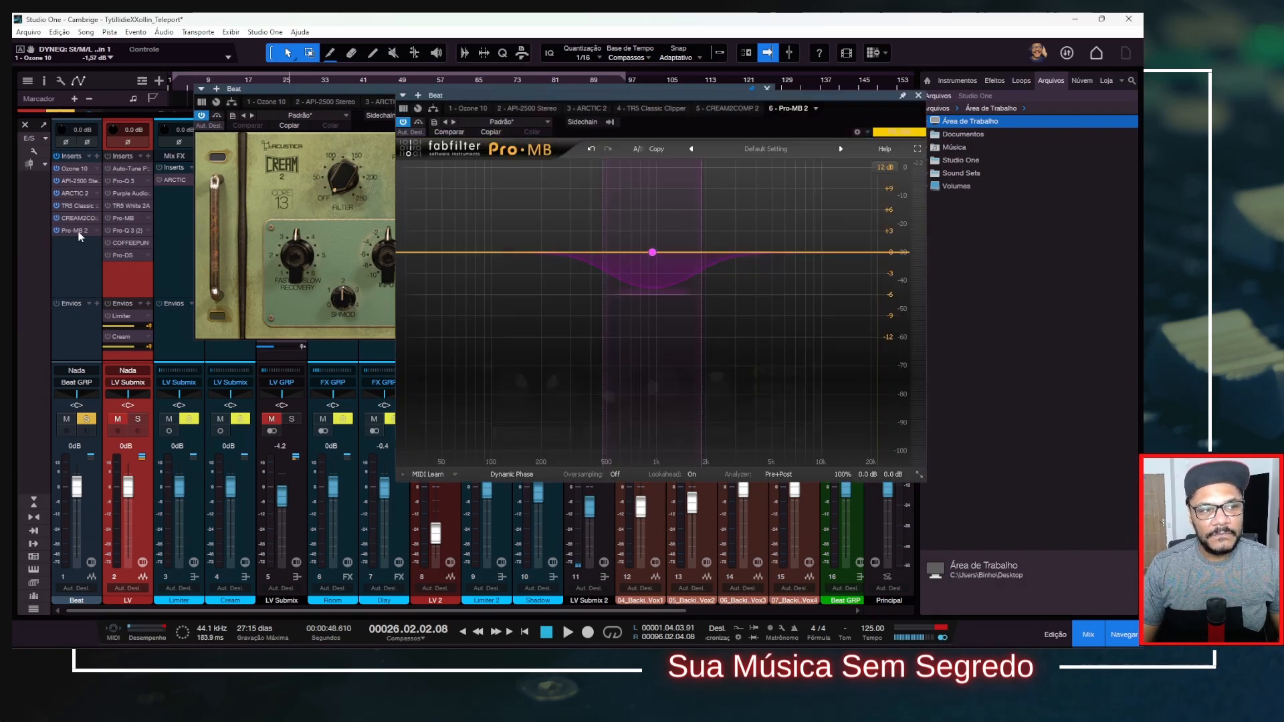
pyautogui.moveTo(692, 87); pyautogui.dragTo(640, 81)
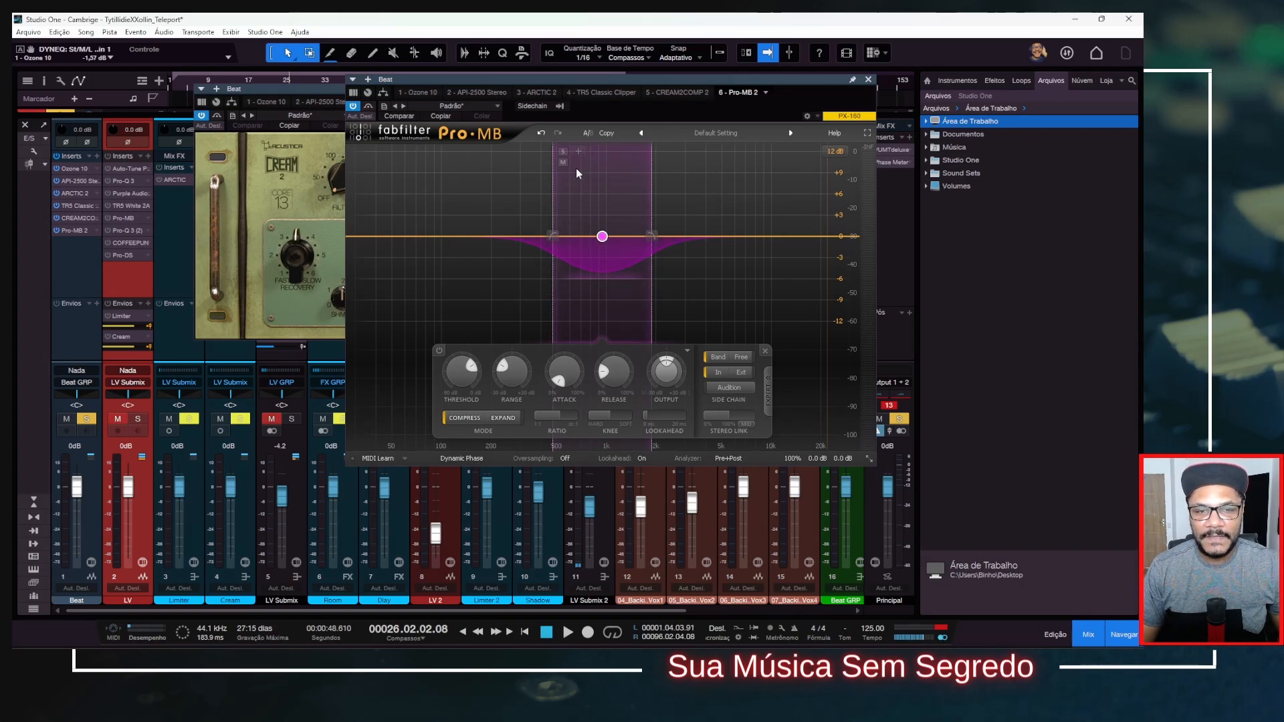
pyautogui.press('space')
pyautogui.click(564, 151)
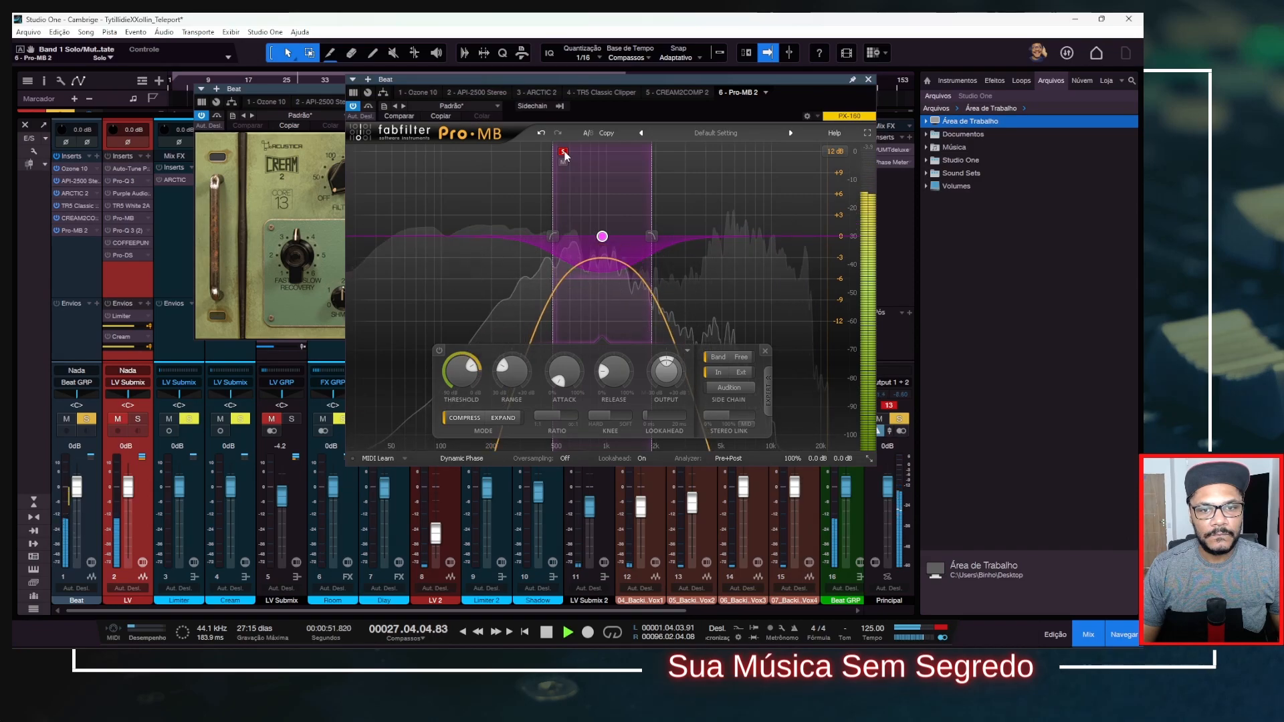
pyautogui.click(564, 152)
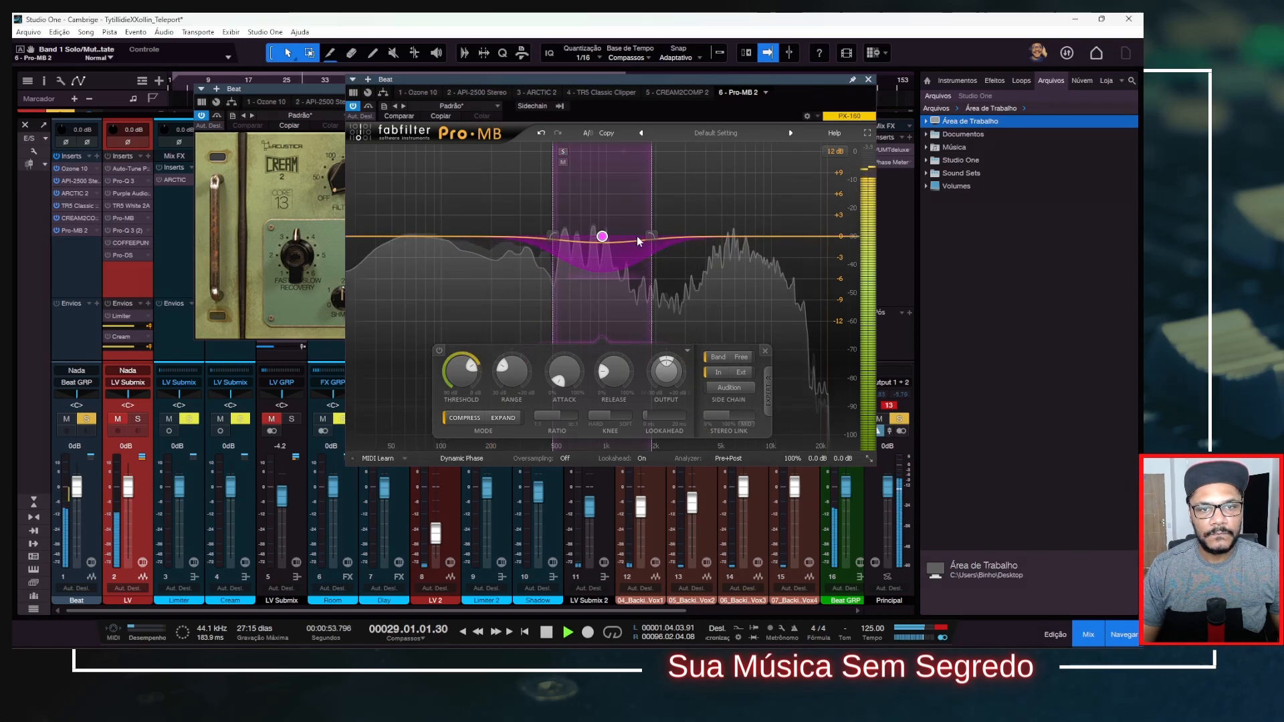
pyautogui.click(868, 80)
pyautogui.press('space')
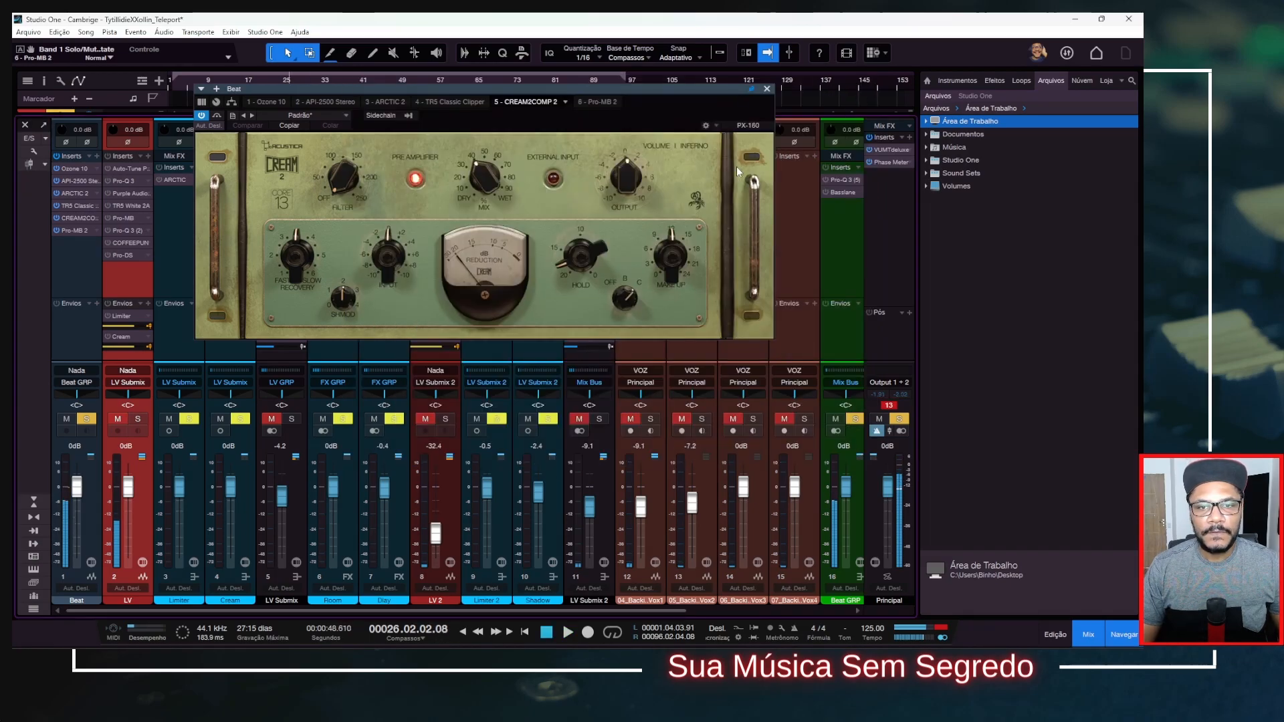
pyautogui.click(767, 88)
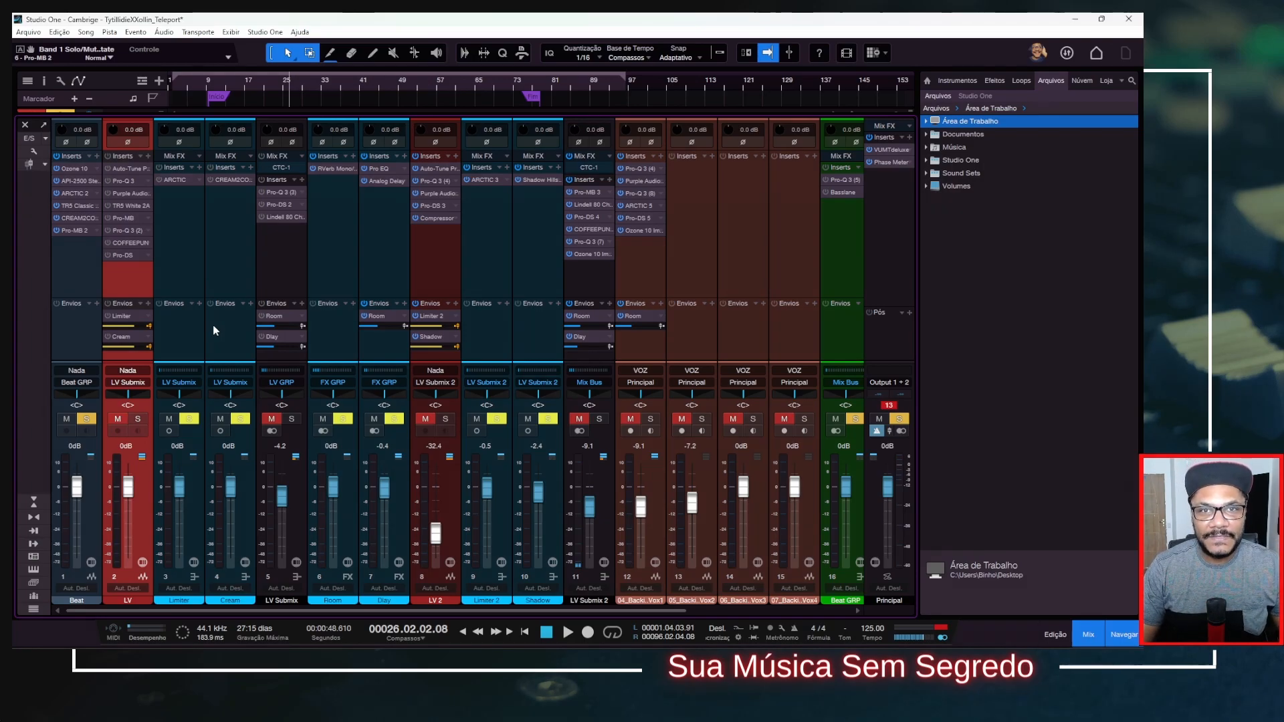
# Activate Pro-Q 3 (5) on the Beat GRP bus, inspect its low-end cuts, and close its window.
pyautogui.click(90, 267)
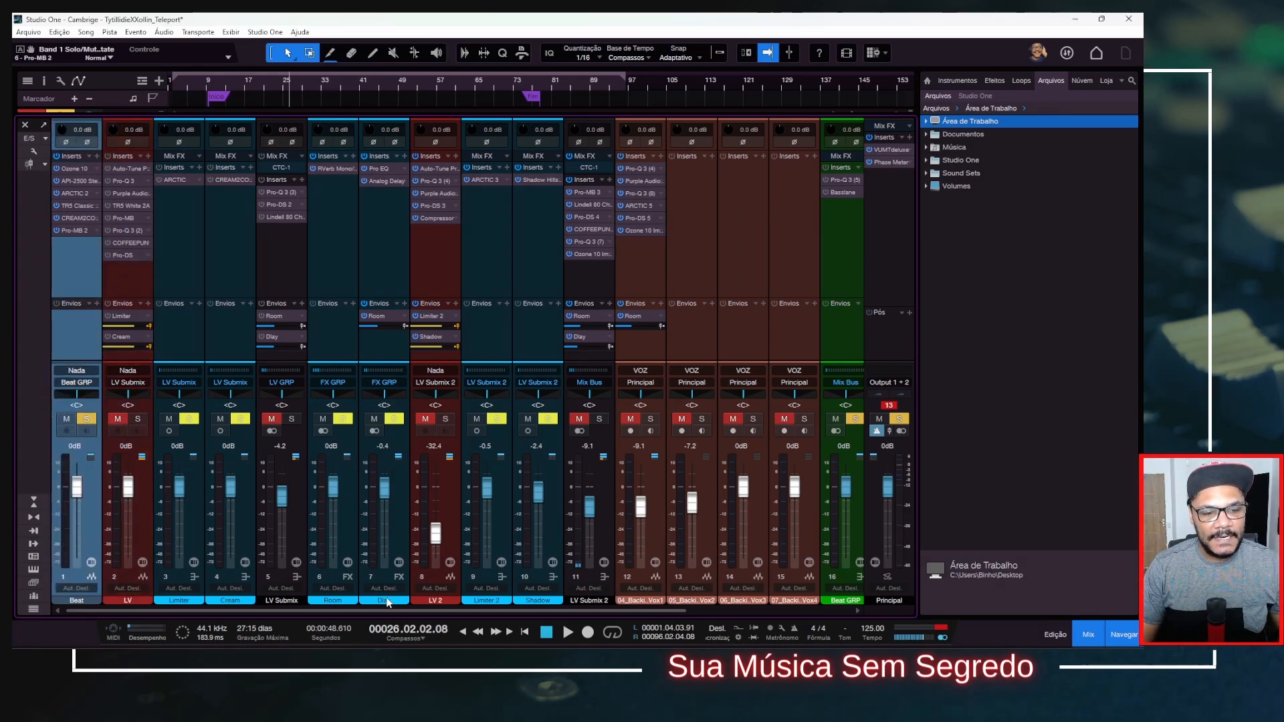
pyautogui.moveTo(428, 611); pyautogui.dragTo(597, 616)
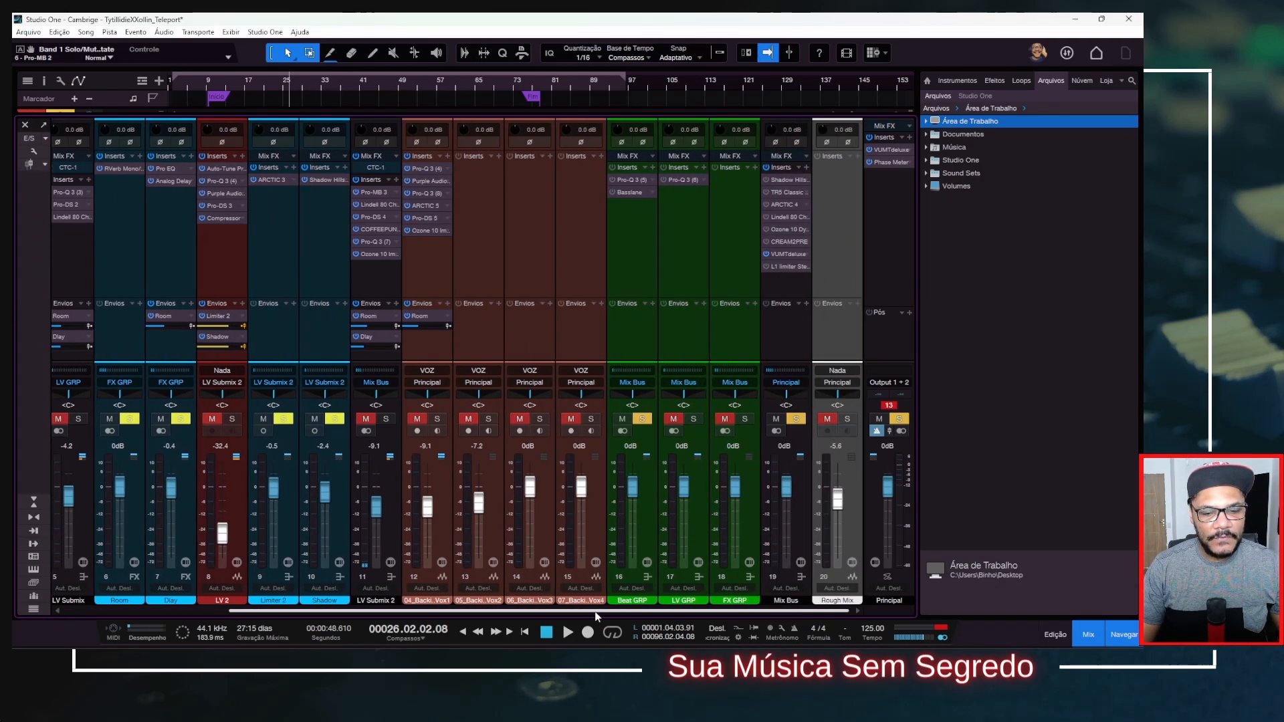
pyautogui.click(631, 349)
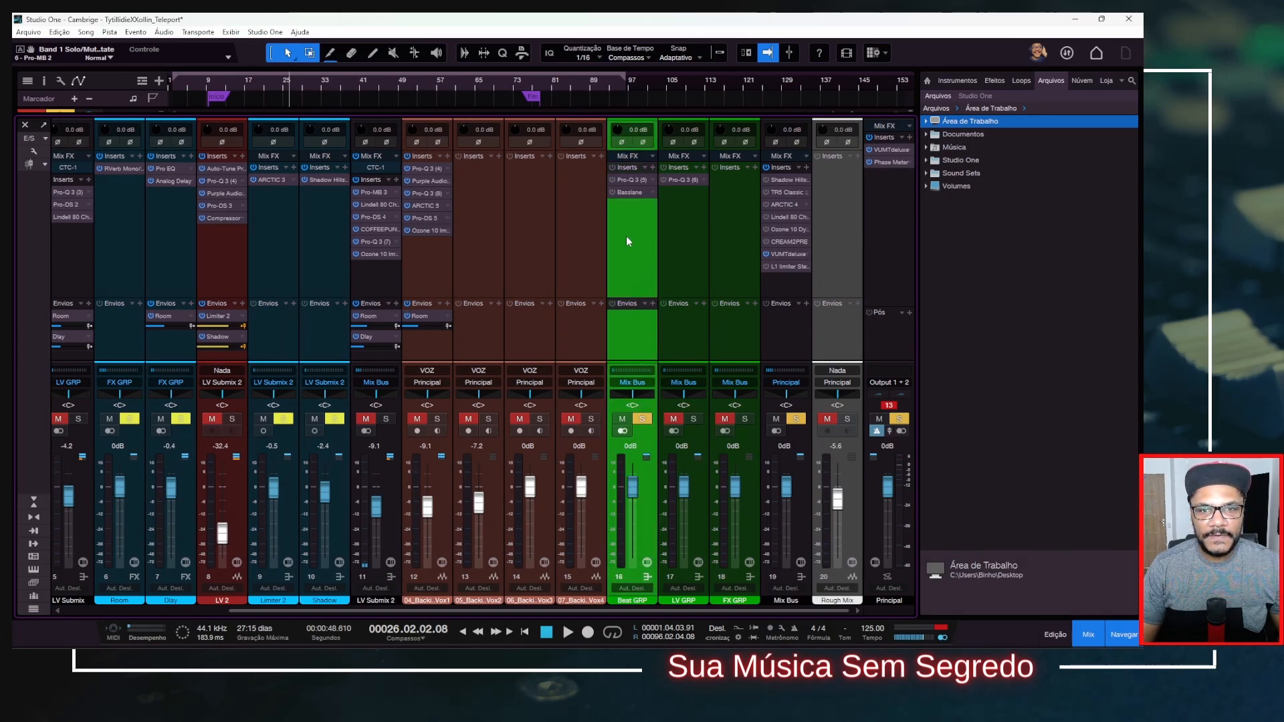
pyautogui.click(627, 179)
pyautogui.moveTo(491, 226); pyautogui.dragTo(465, 139)
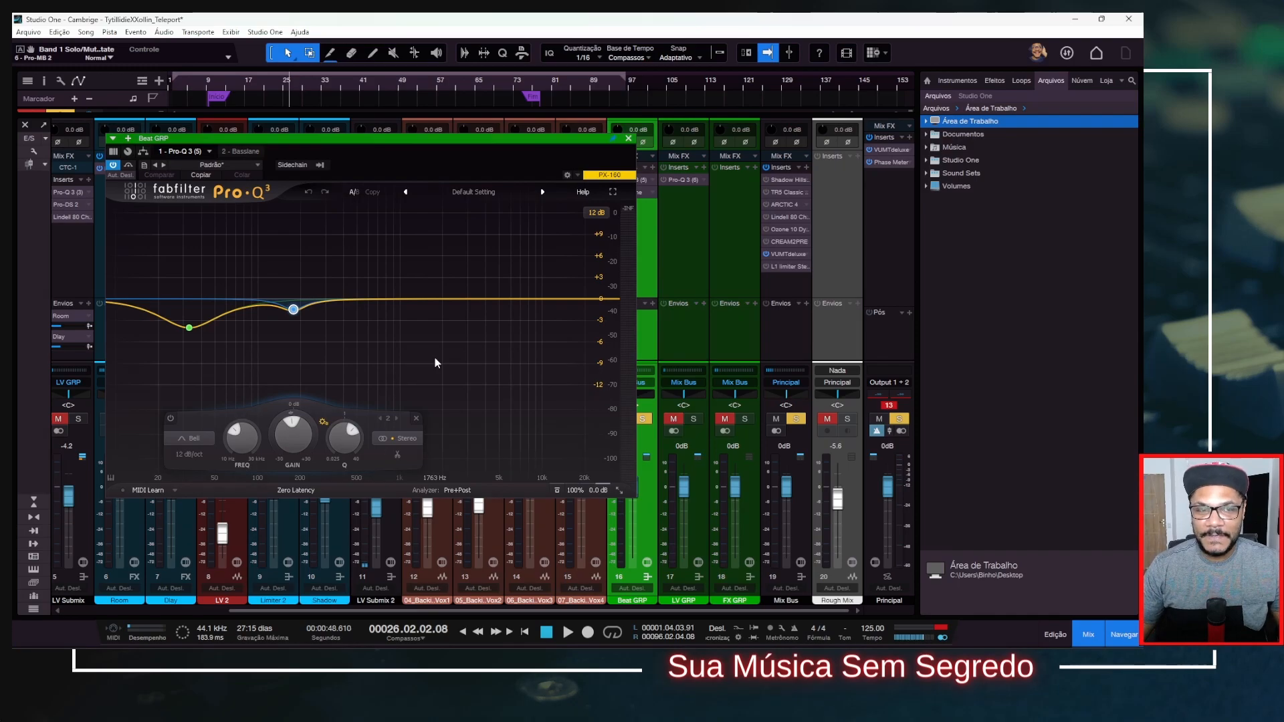
pyautogui.moveTo(298, 321)
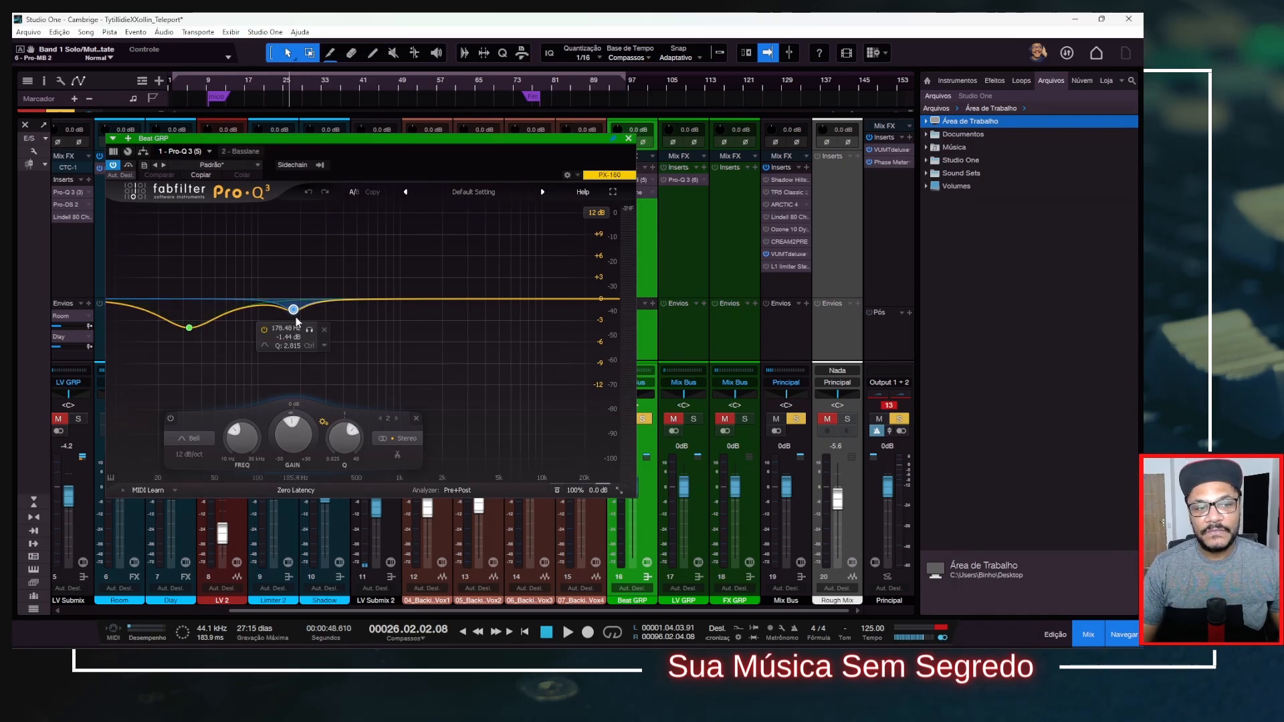
pyautogui.click(628, 139)
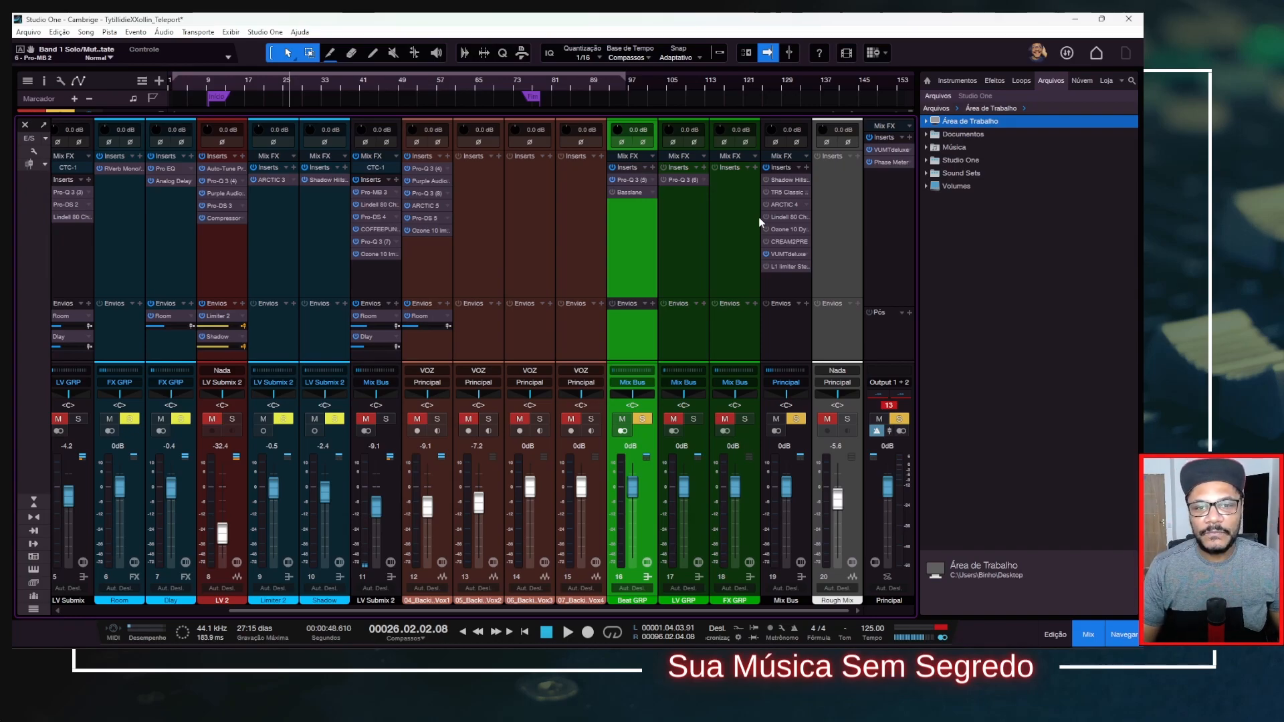
# Open the Basslane insert on the Beat GRP bus, review its frequency, width and gain settings, and close it.
pyautogui.click(626, 192)
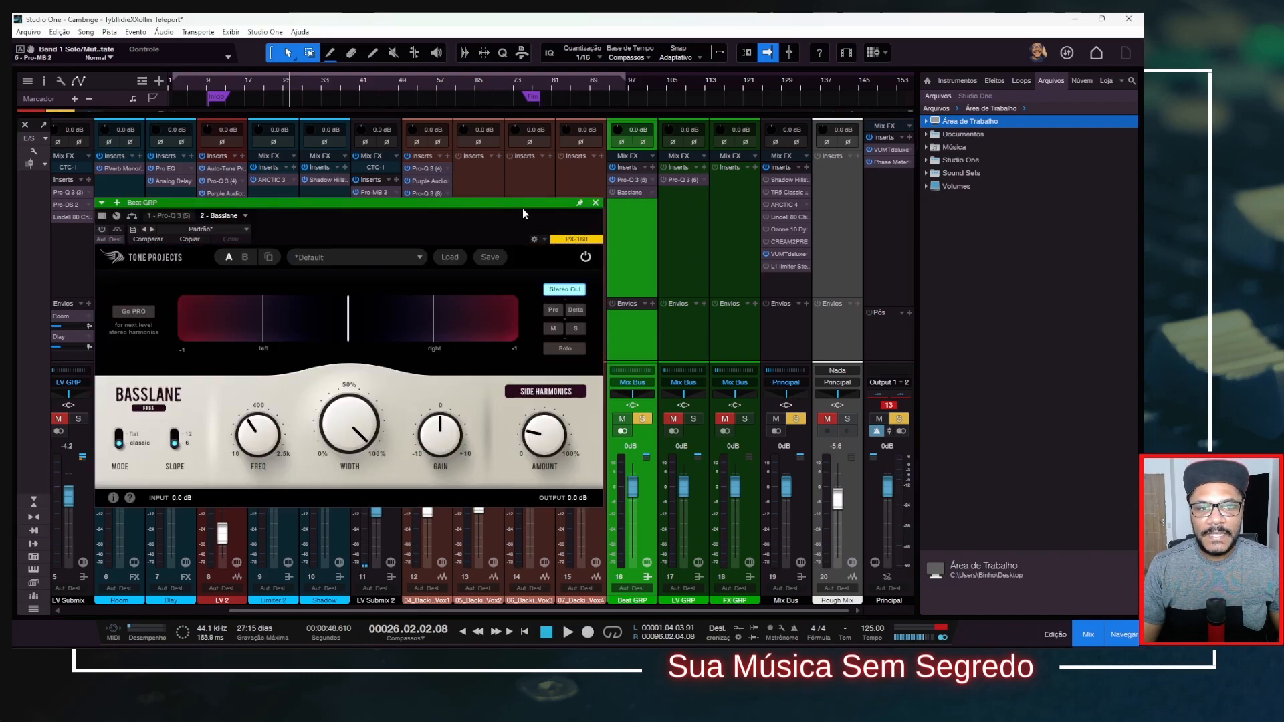
pyautogui.moveTo(511, 204); pyautogui.dragTo(527, 113)
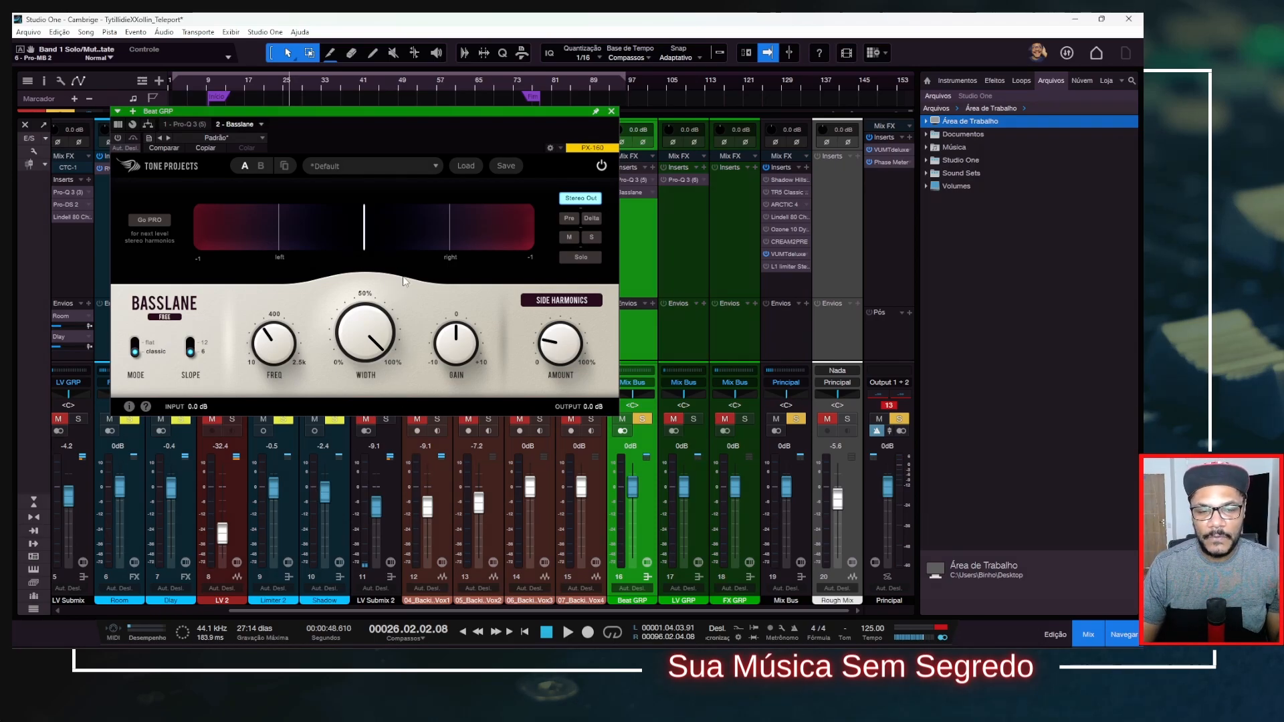
pyautogui.click(611, 112)
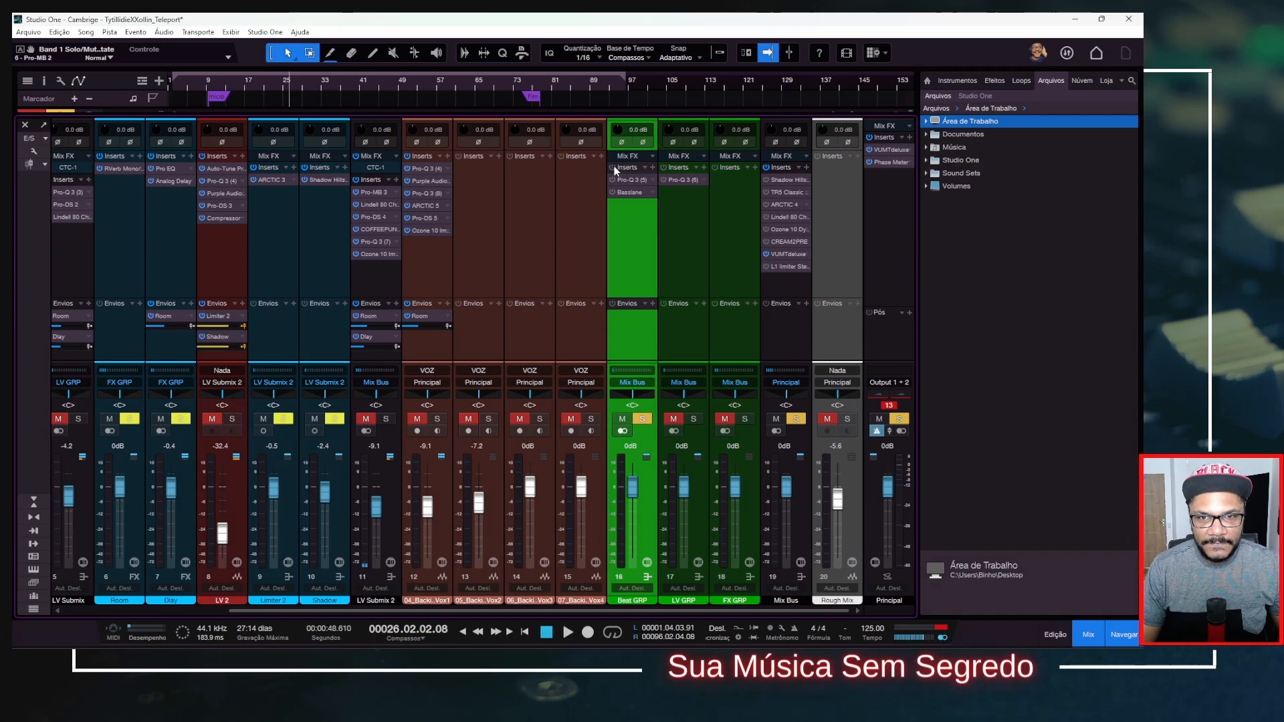
# Play the beat with both Beat GRP inserts active and reset the main output's clip indicator.
pyautogui.press('space')
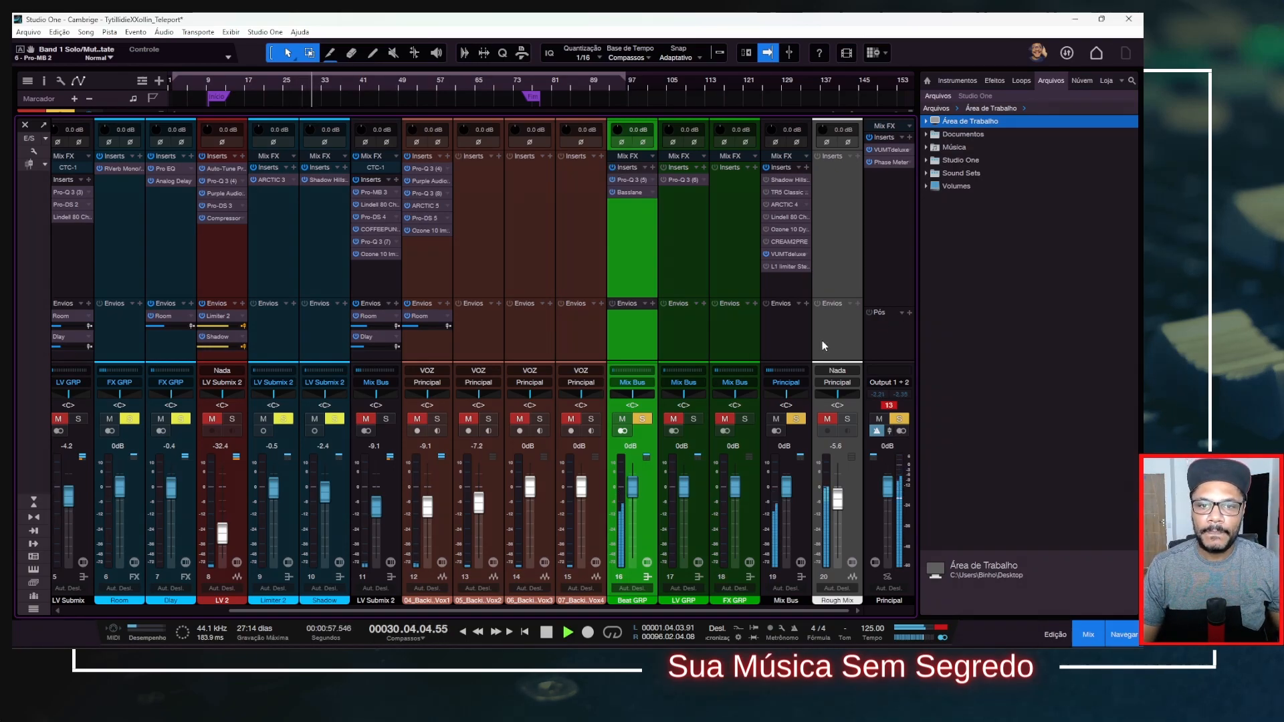
pyautogui.click(889, 405)
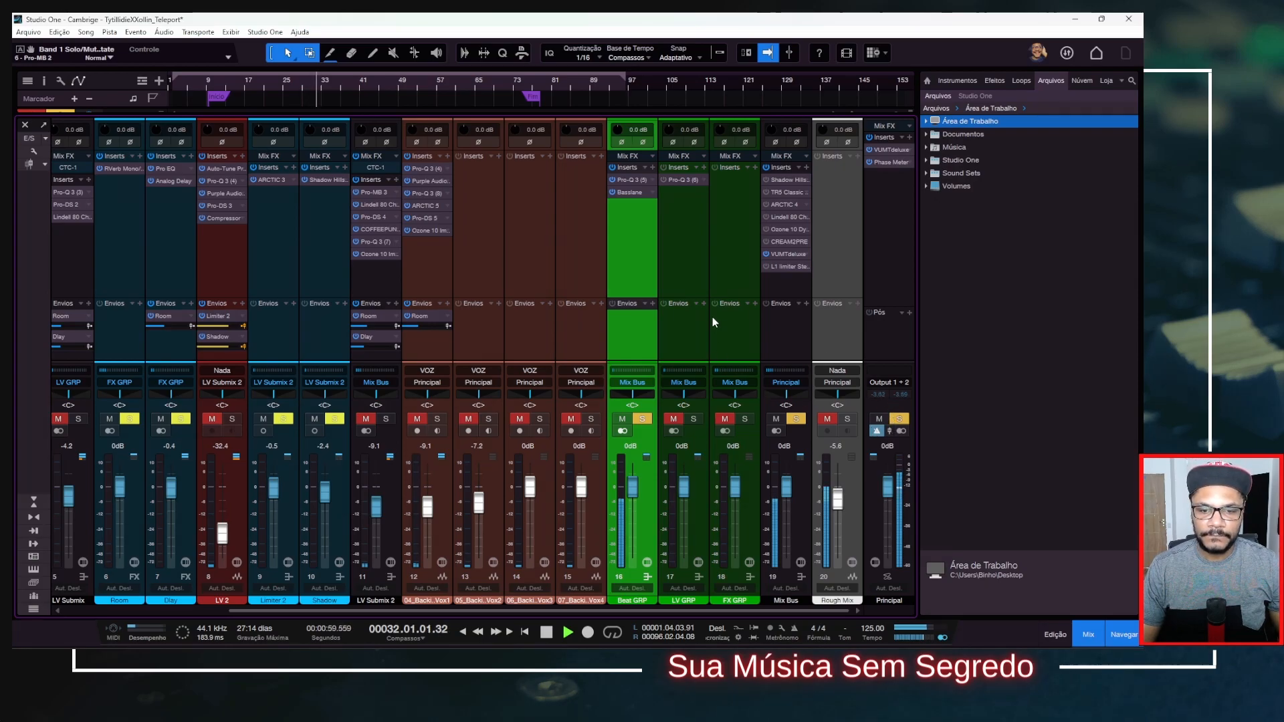
pyautogui.press('space')
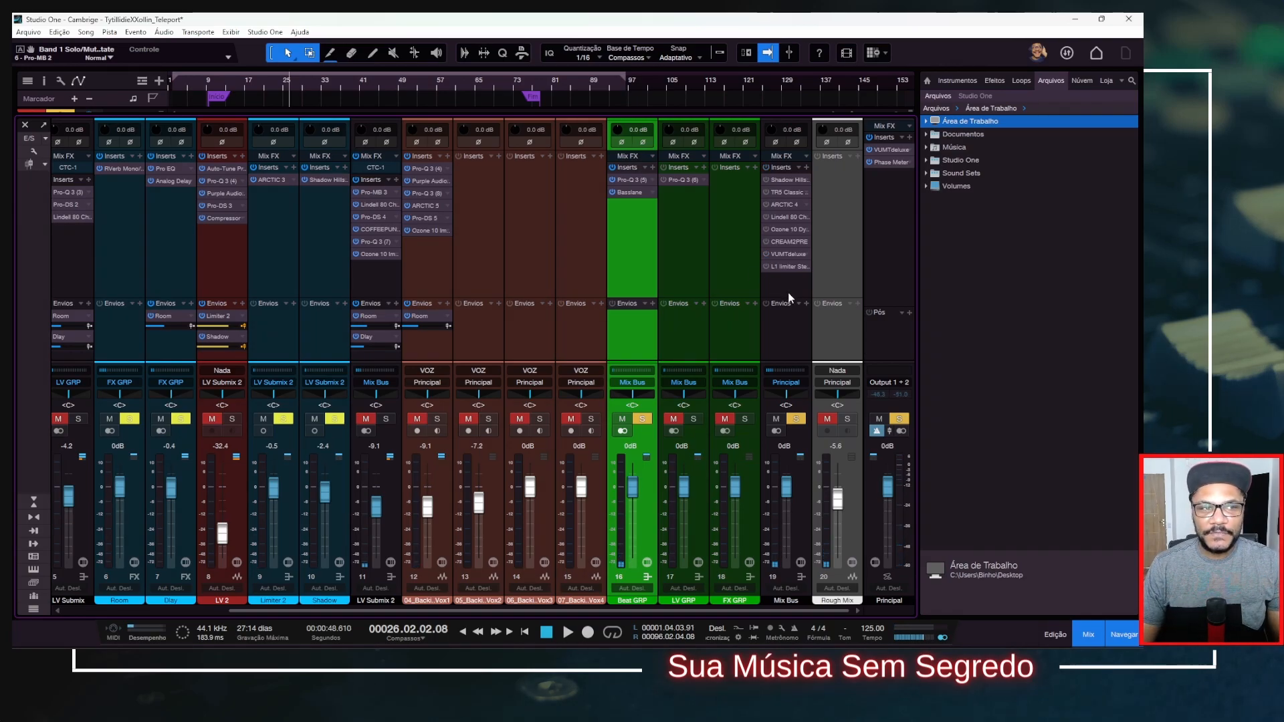
# Check the beat's level during playback with VUMTdeluxe active on the Mix Bus, leaving its window closed.
pyautogui.click(789, 255)
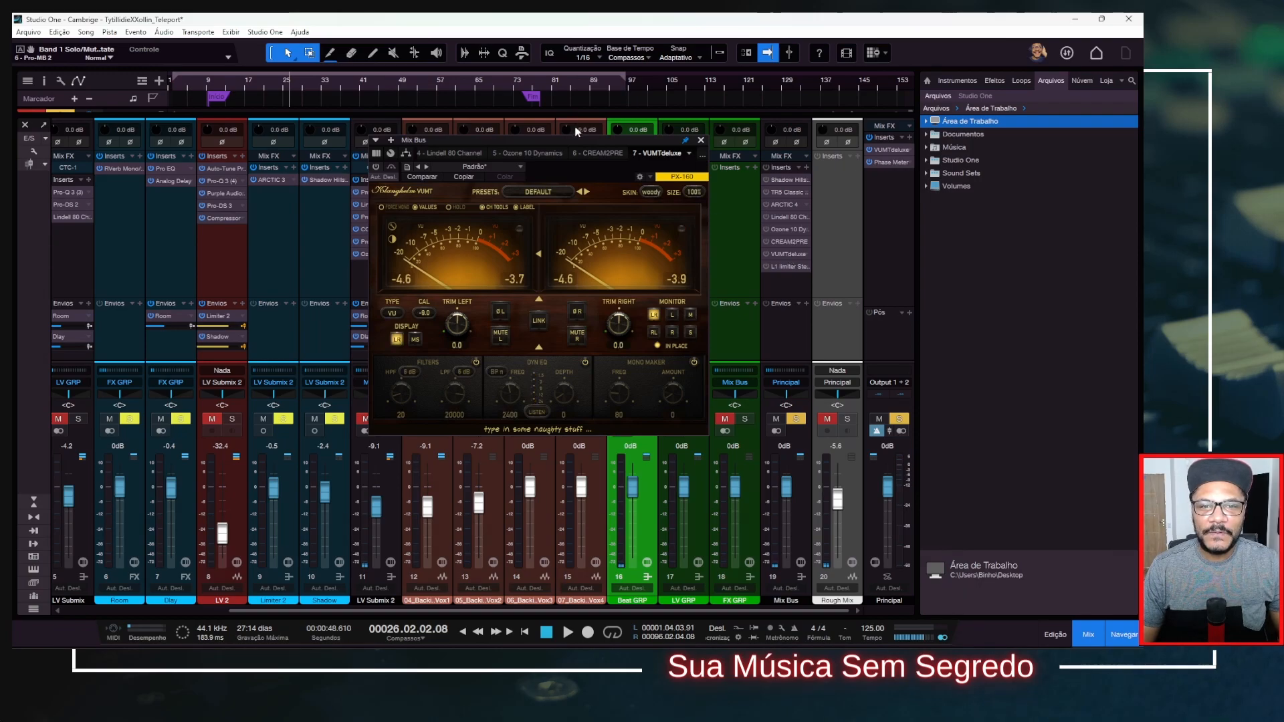
pyautogui.moveTo(581, 148); pyautogui.dragTo(487, 107)
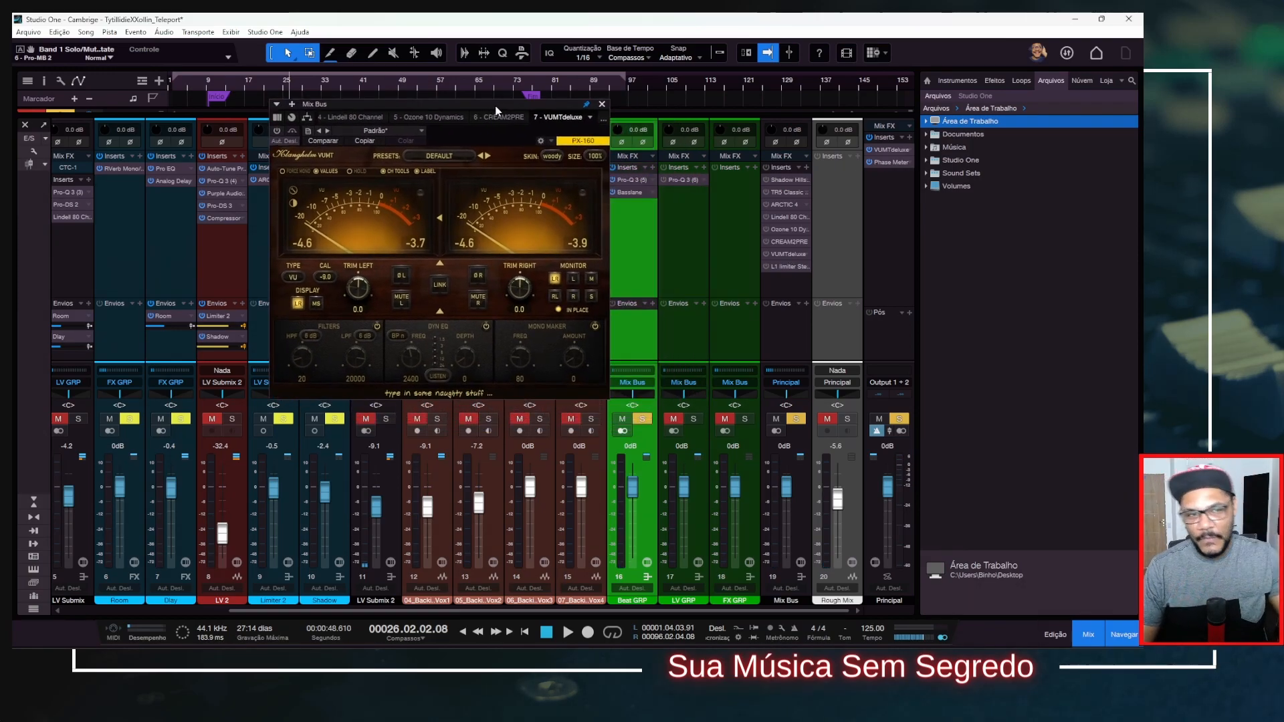
pyautogui.moveTo(514, 105); pyautogui.dragTo(482, 96)
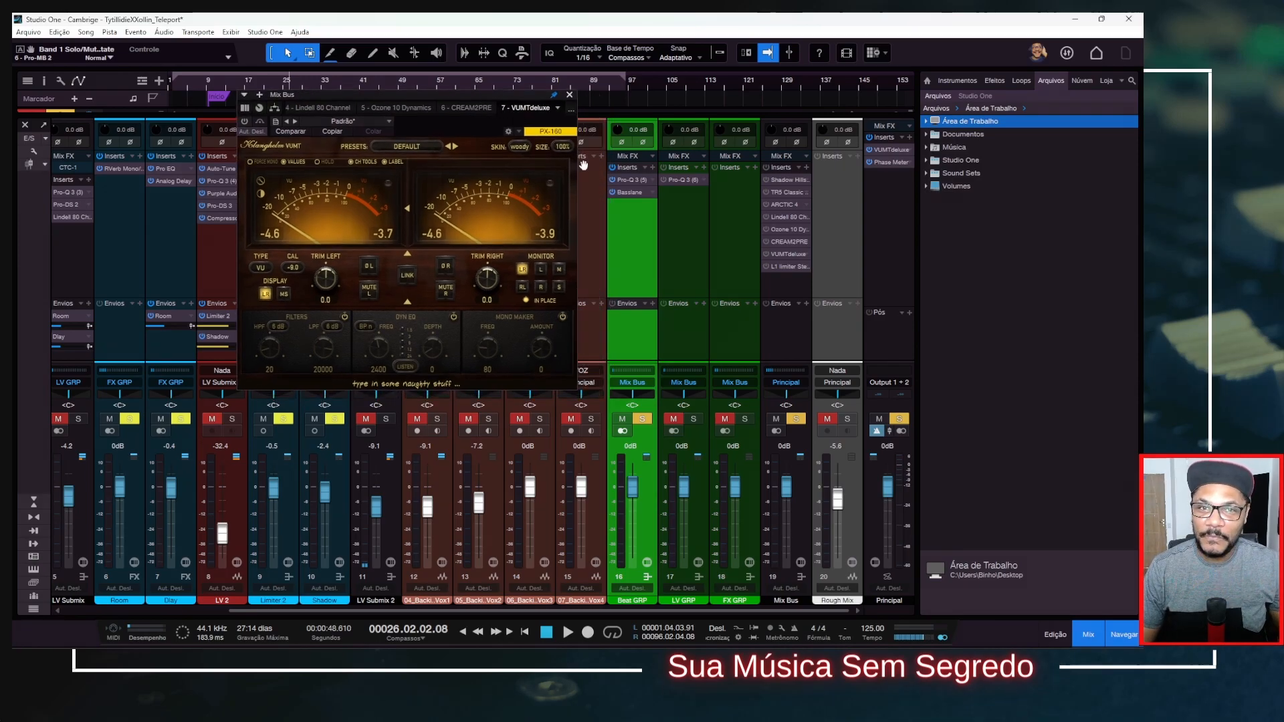
pyautogui.press('space')
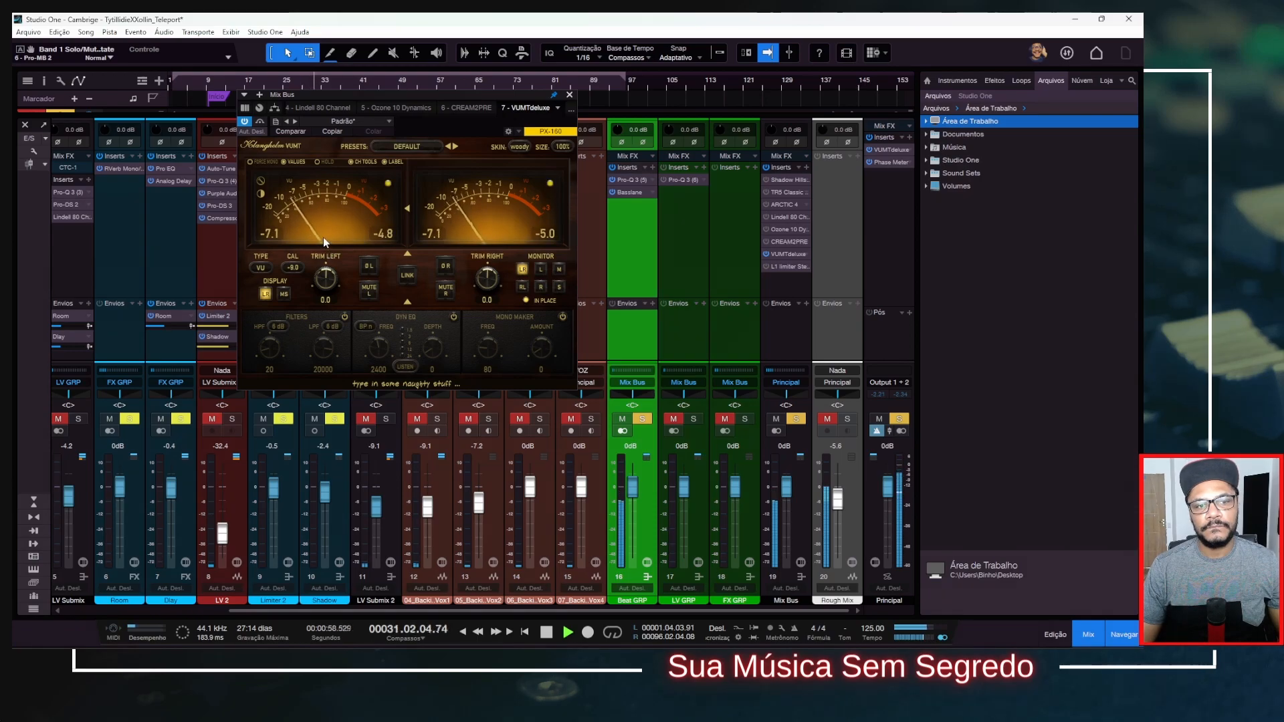
pyautogui.press('space')
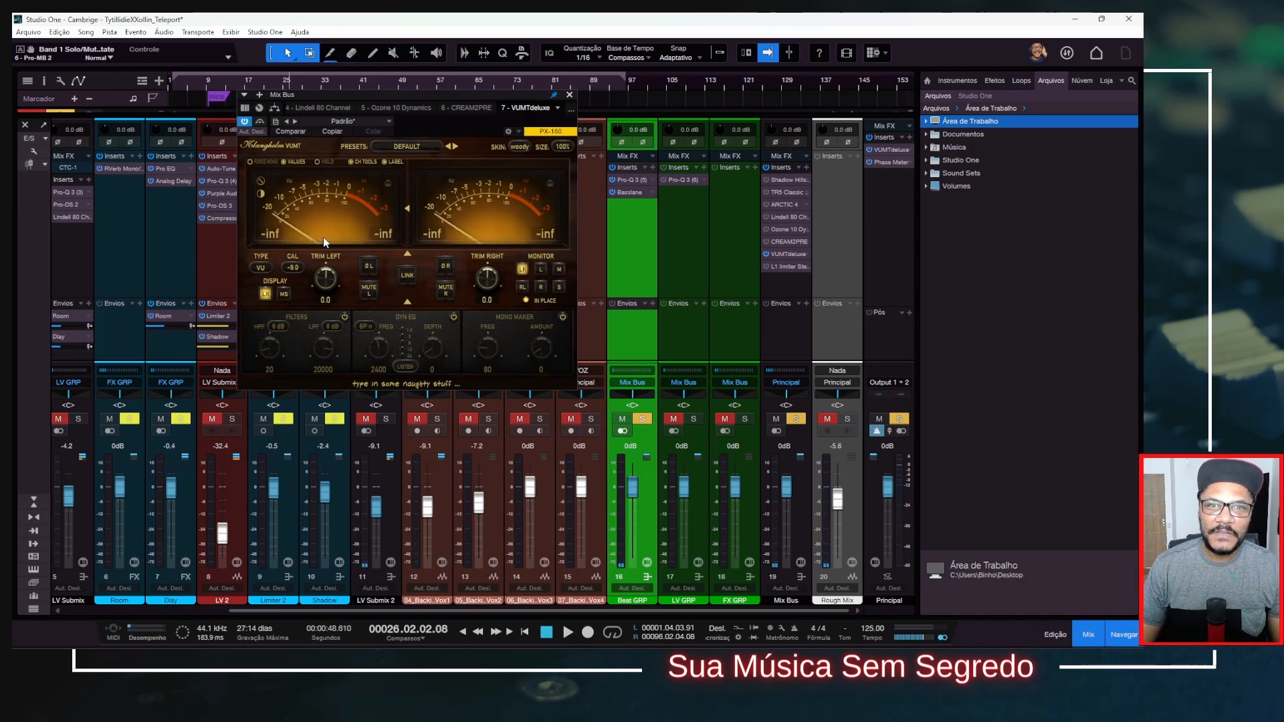
pyautogui.click(569, 94)
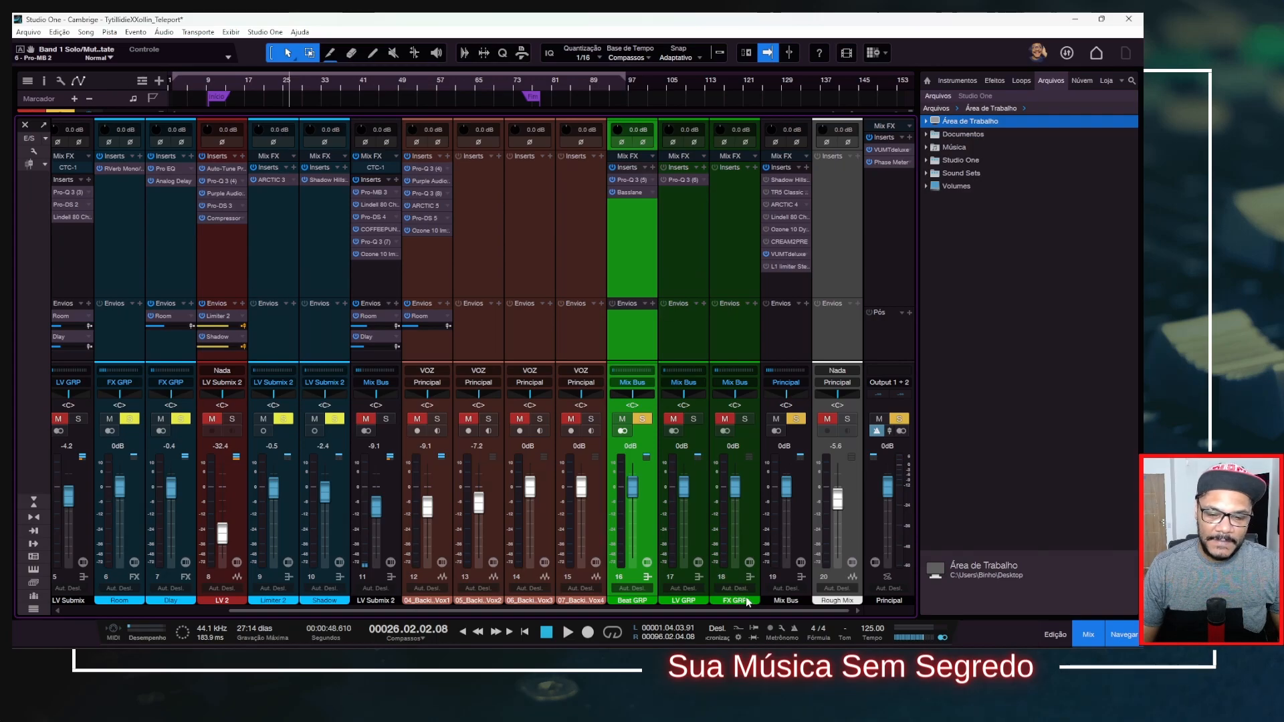
# Activate Auto-Tune Pro on the LV channel, review its settings, solo the lead vocal, and close the plug-in.
pyautogui.moveTo(755, 612); pyautogui.dragTo(592, 612)
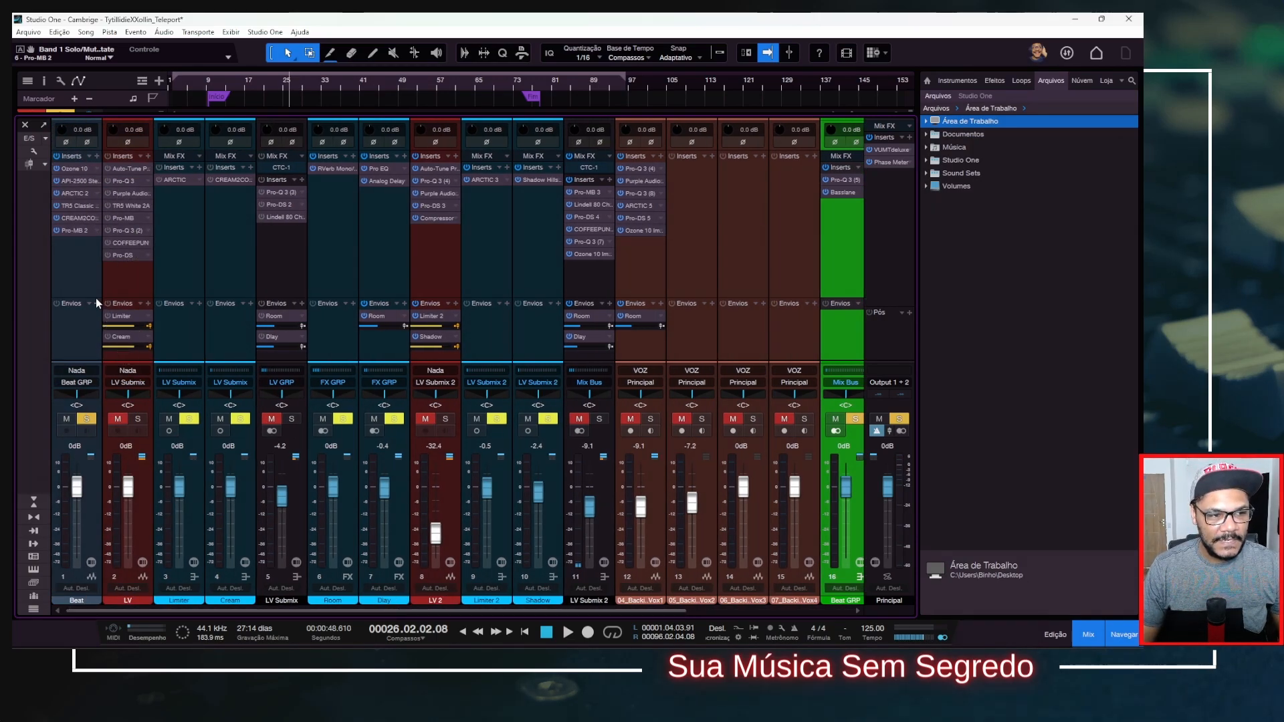
pyautogui.moveTo(97, 298); pyautogui.dragTo(97, 285)
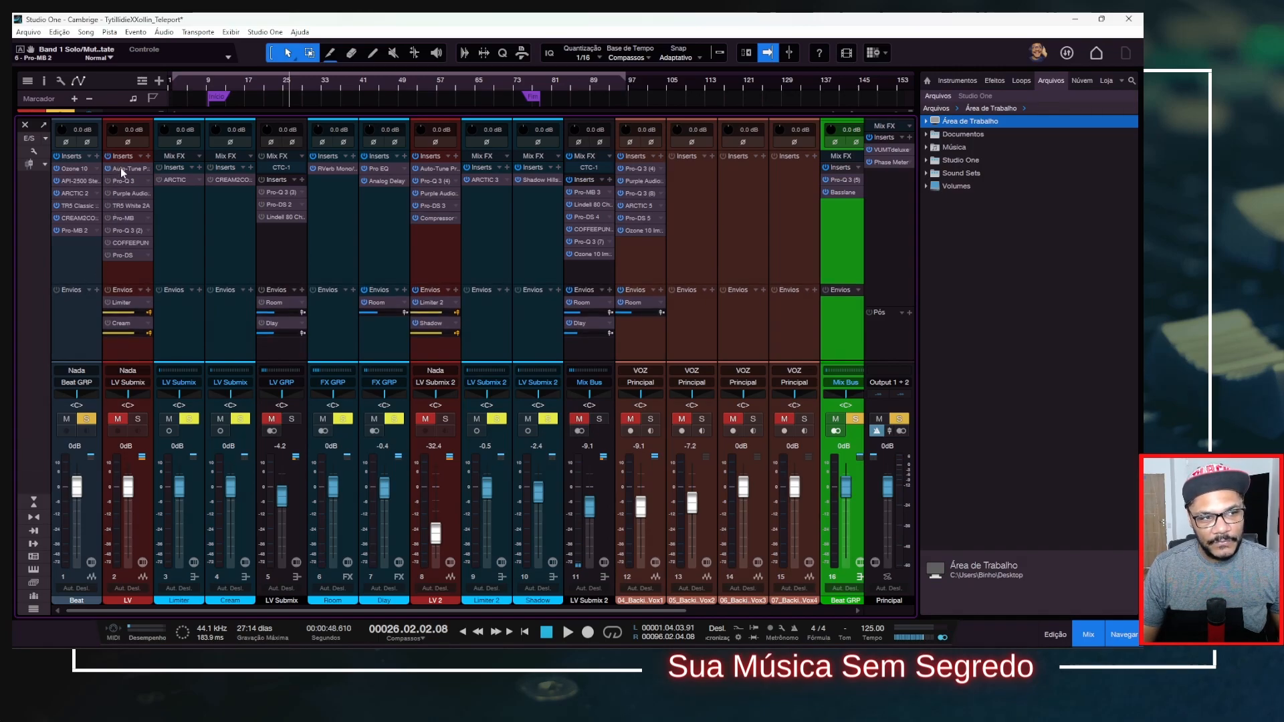
pyautogui.moveTo(648, 99); pyautogui.dragTo(485, 80)
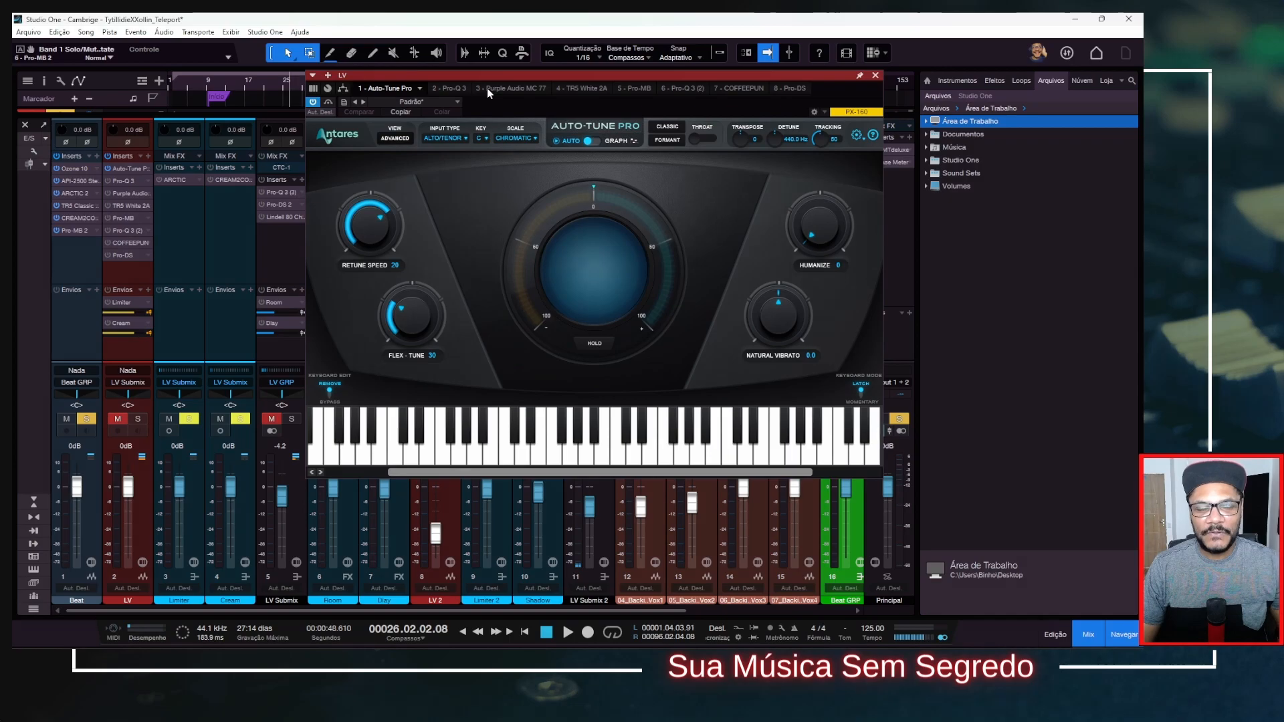
pyautogui.click(138, 420)
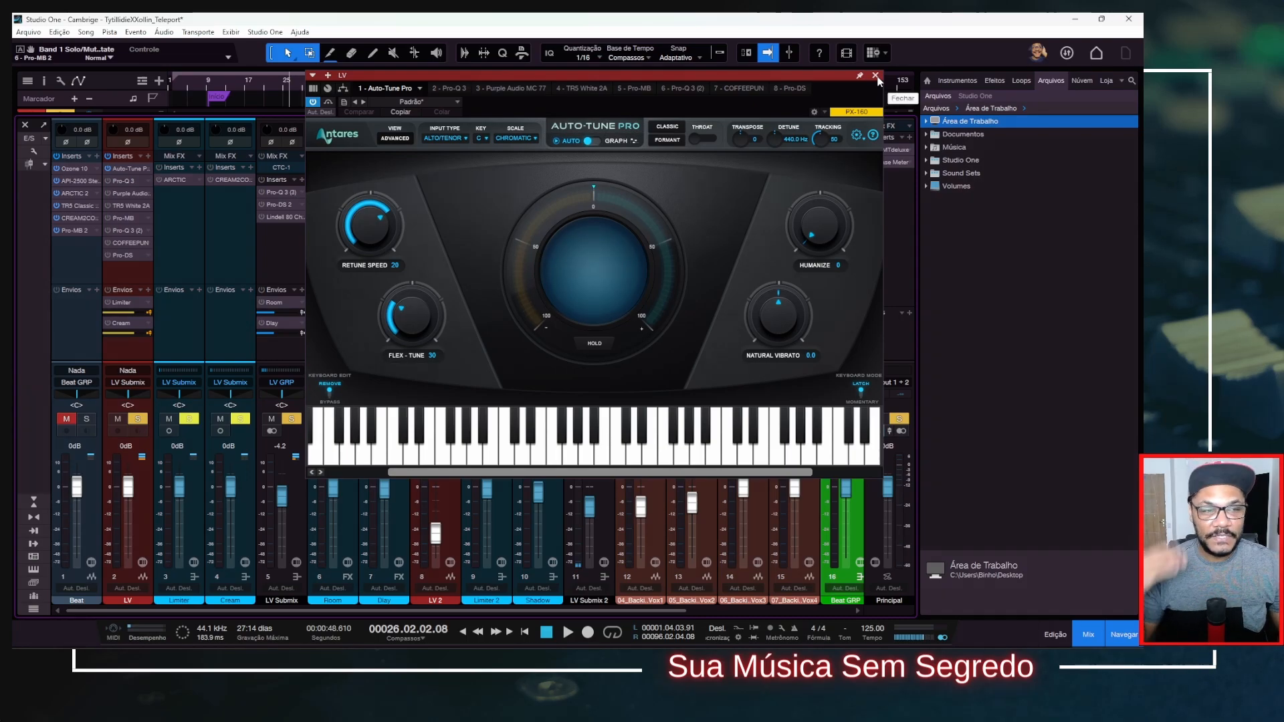
pyautogui.click(876, 76)
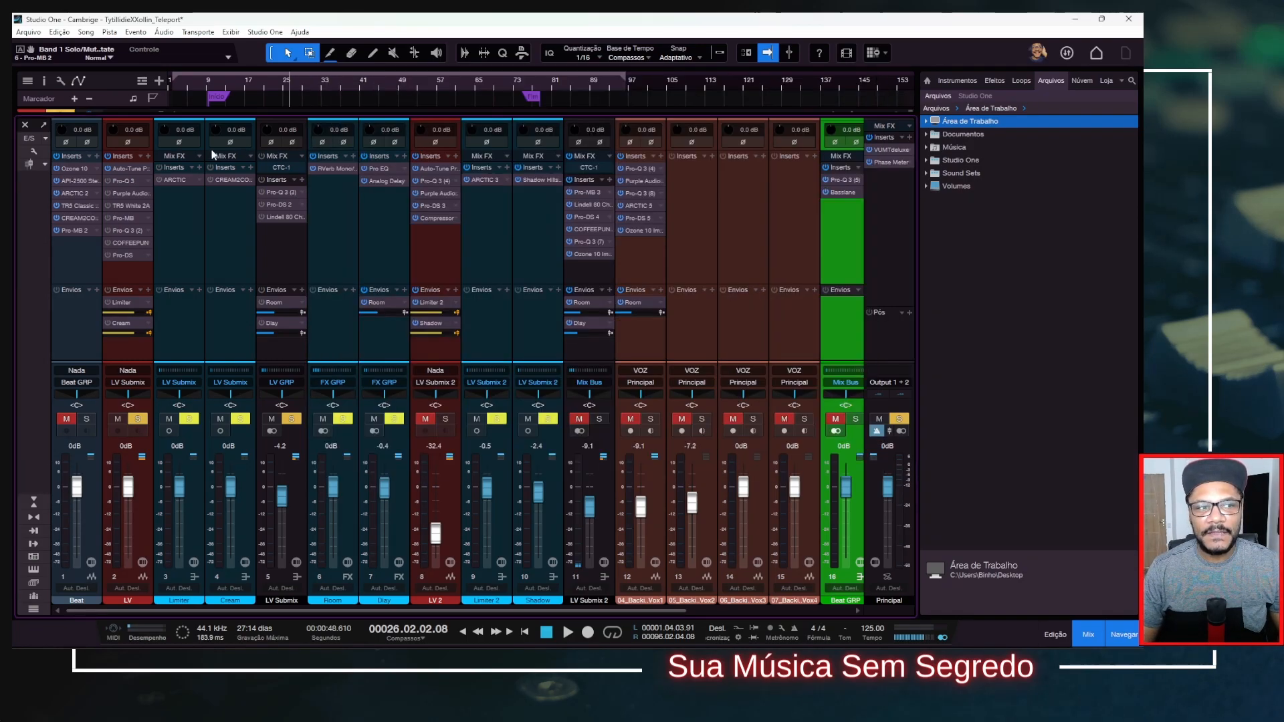
# Activate Pro-Q 3 on the LV channel, review its low cut and low-mid dip, and close its window.
pyautogui.click(123, 181)
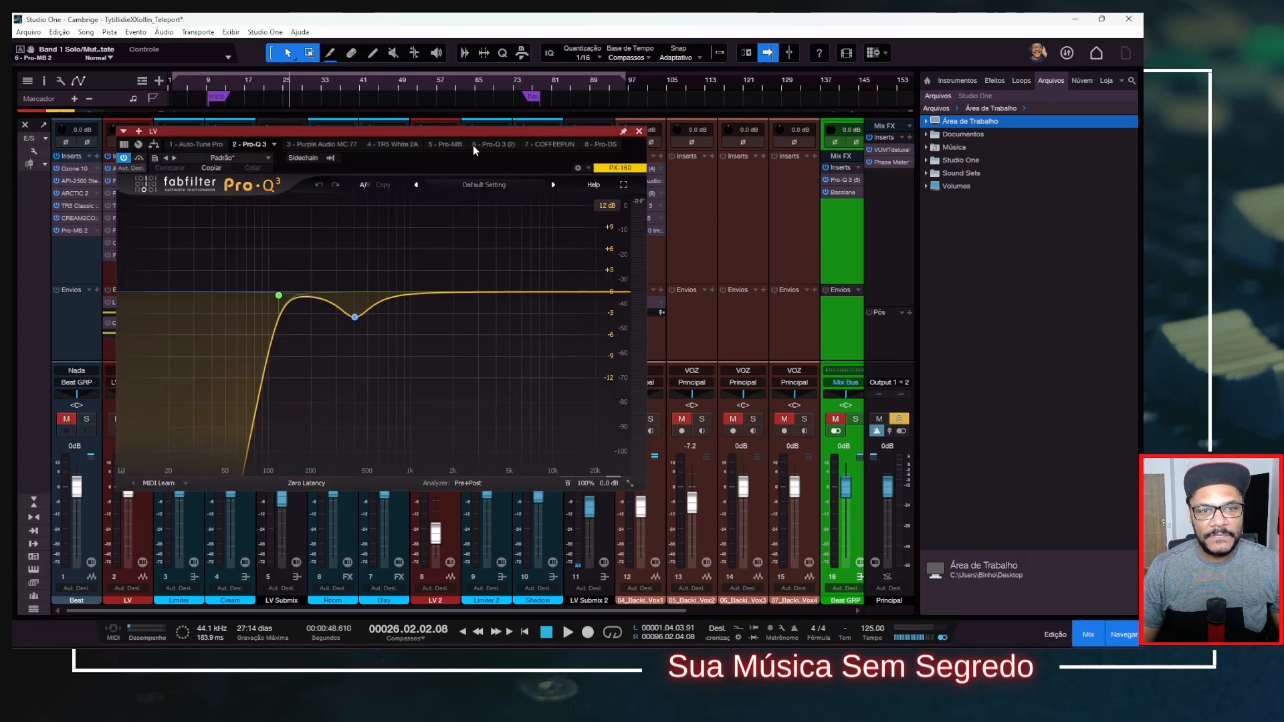
pyautogui.moveTo(452, 139); pyautogui.dragTo(644, 120)
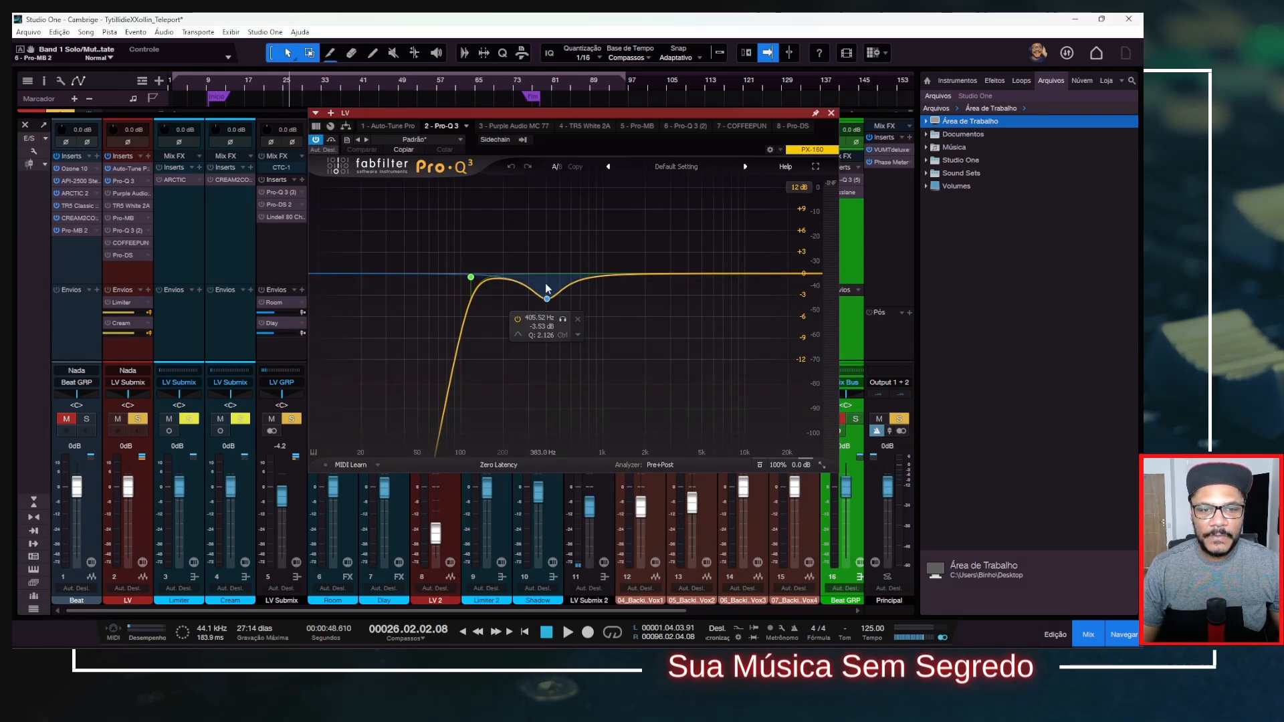
pyautogui.click(831, 116)
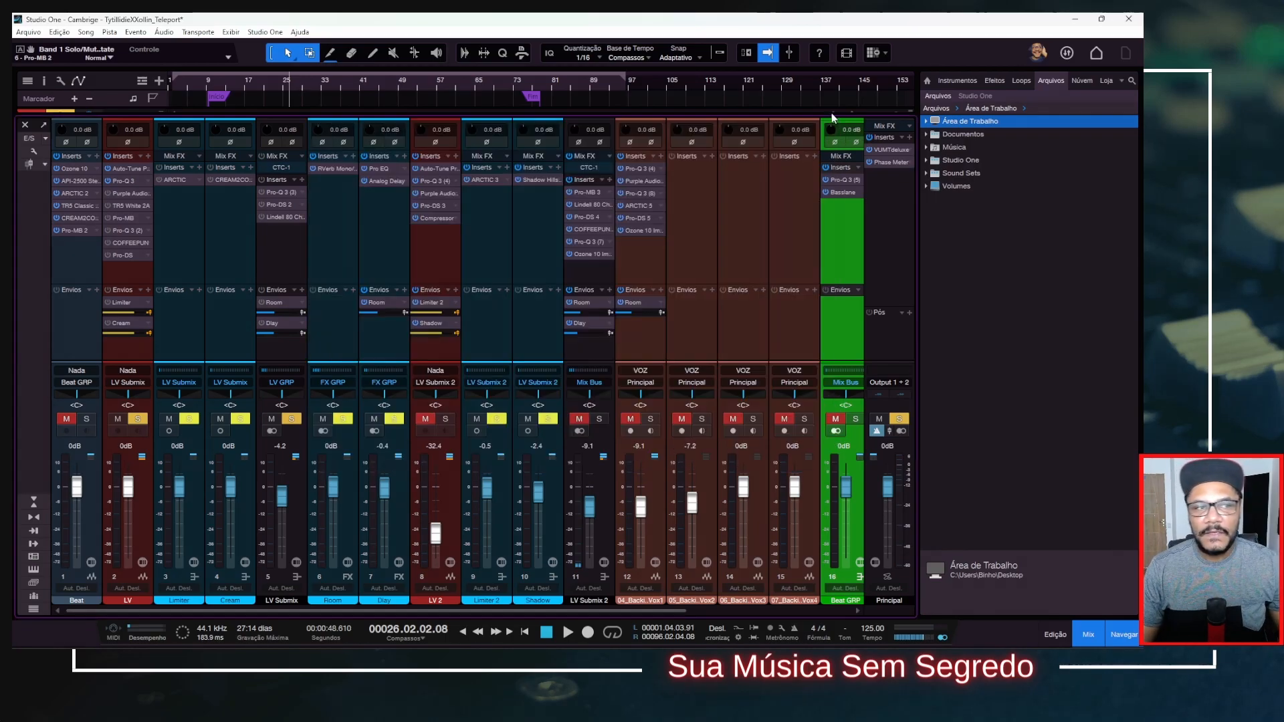
# Activate the Purple Audio MC77 on the LV channel and watch its compression while playing the lead vocal.
pyautogui.click(127, 194)
pyautogui.moveTo(593, 82); pyautogui.dragTo(423, 93)
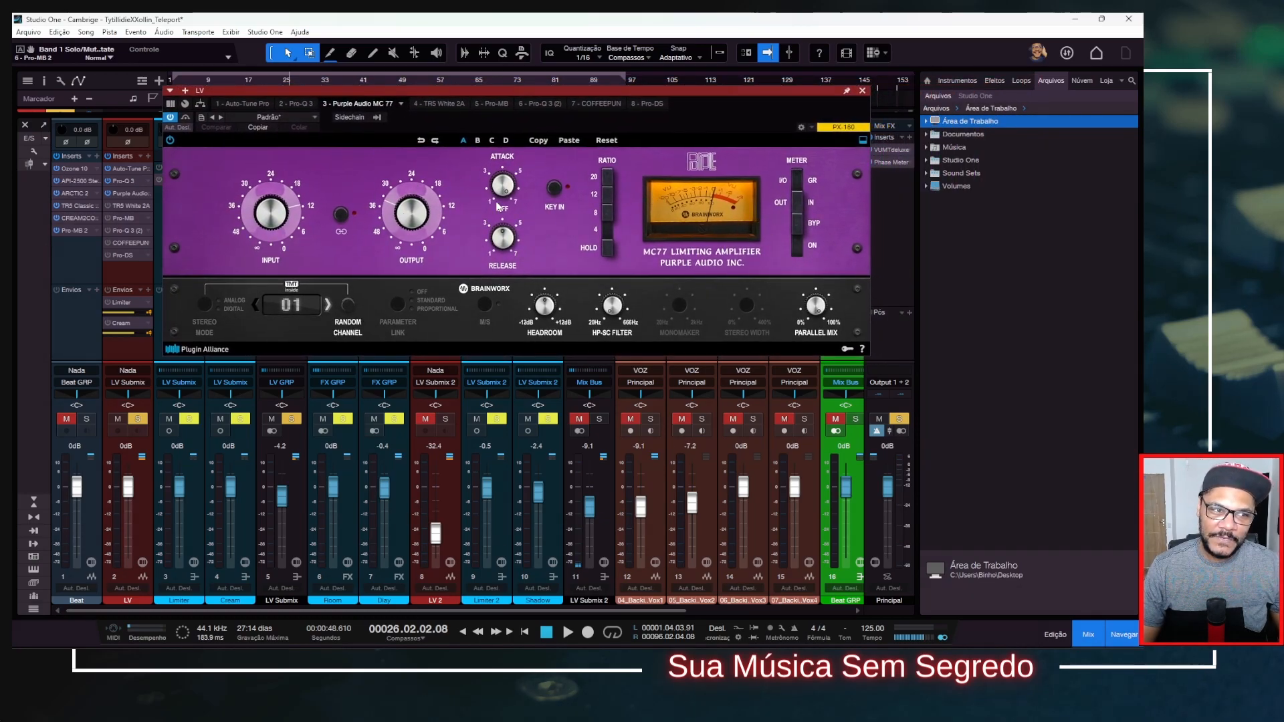
pyautogui.press('space')
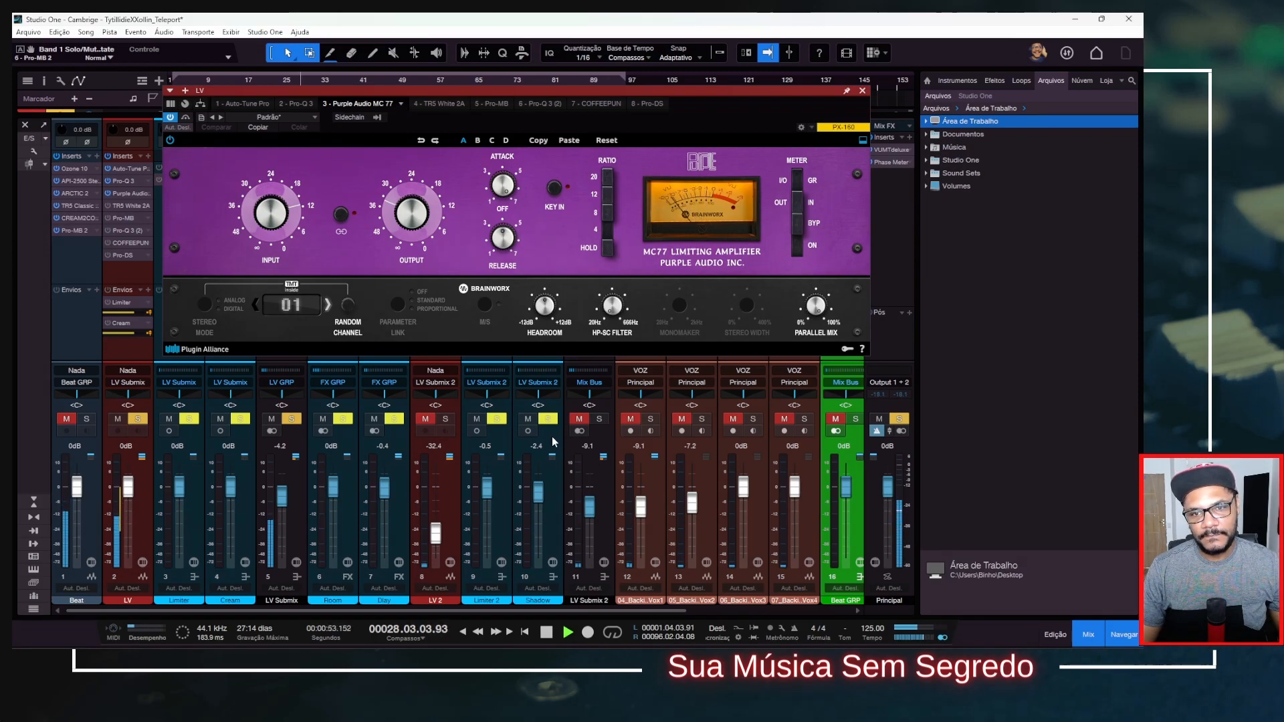
pyautogui.press('space')
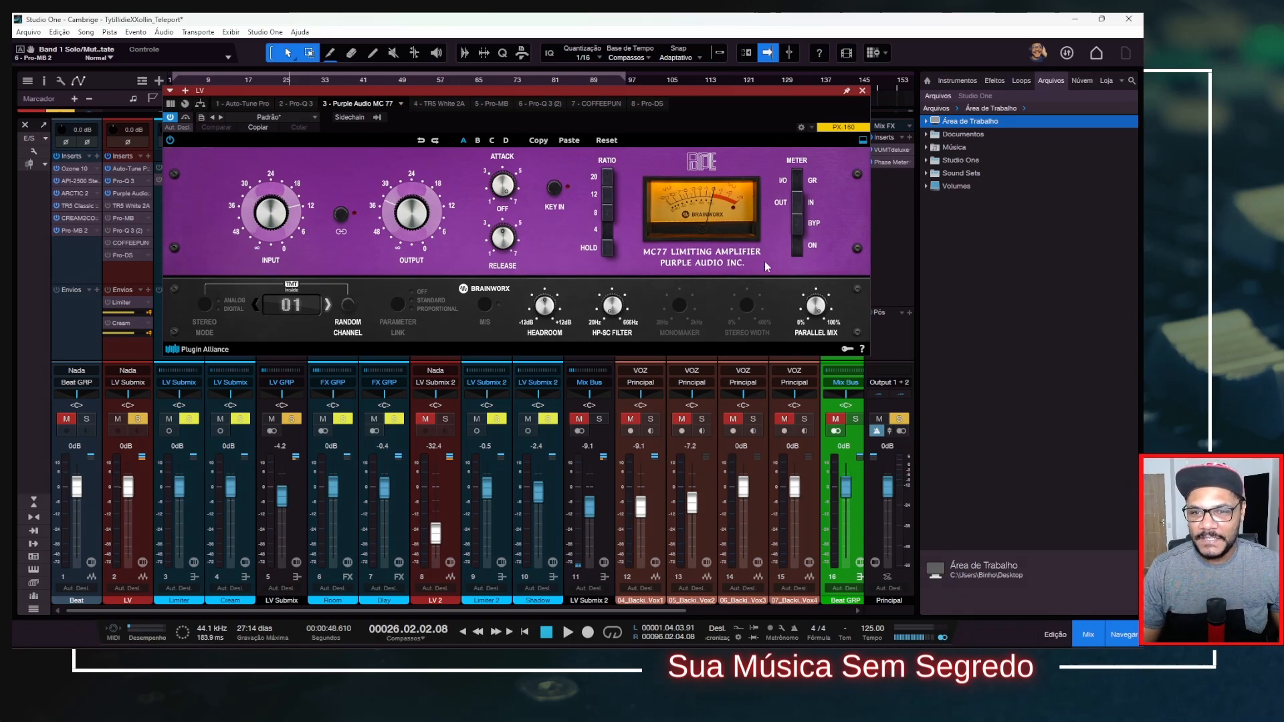
# Set the MC77's upper meter switch to I/O, compare its bypassed and active sound during playback, and close its window.
pyautogui.click(796, 205)
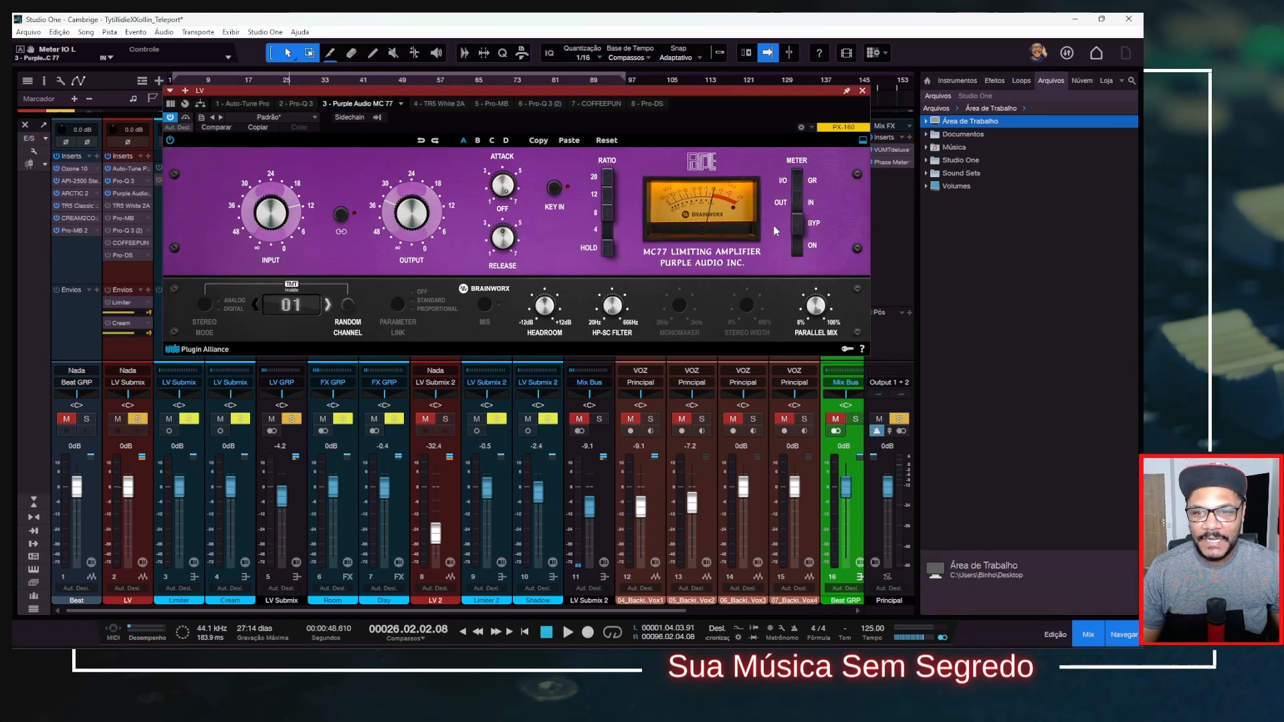
pyautogui.click(800, 188)
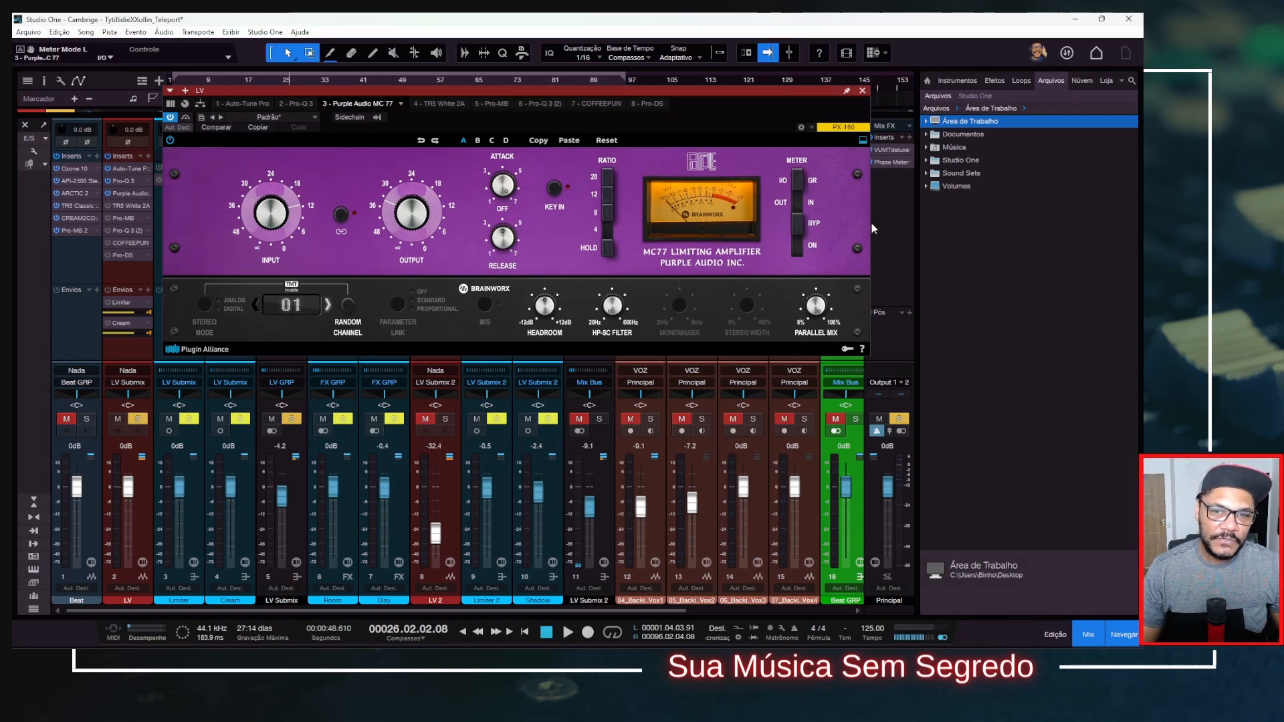
pyautogui.press('space')
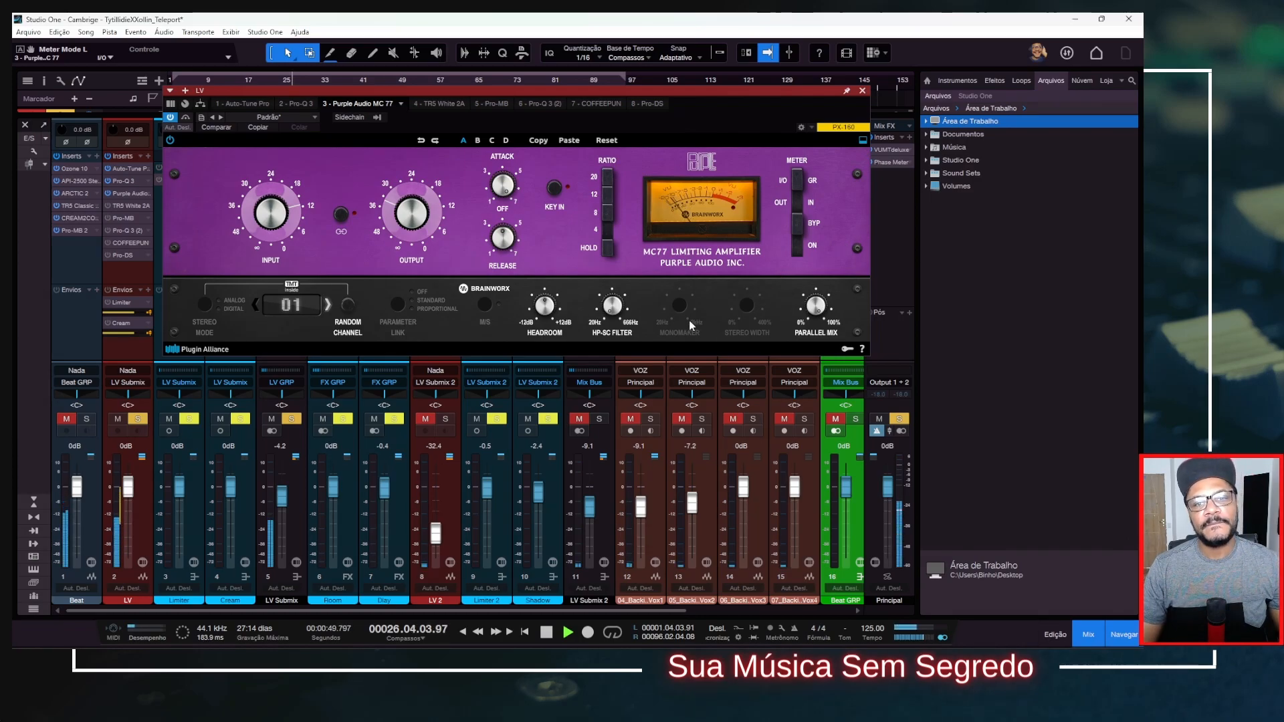
pyautogui.click(190, 120)
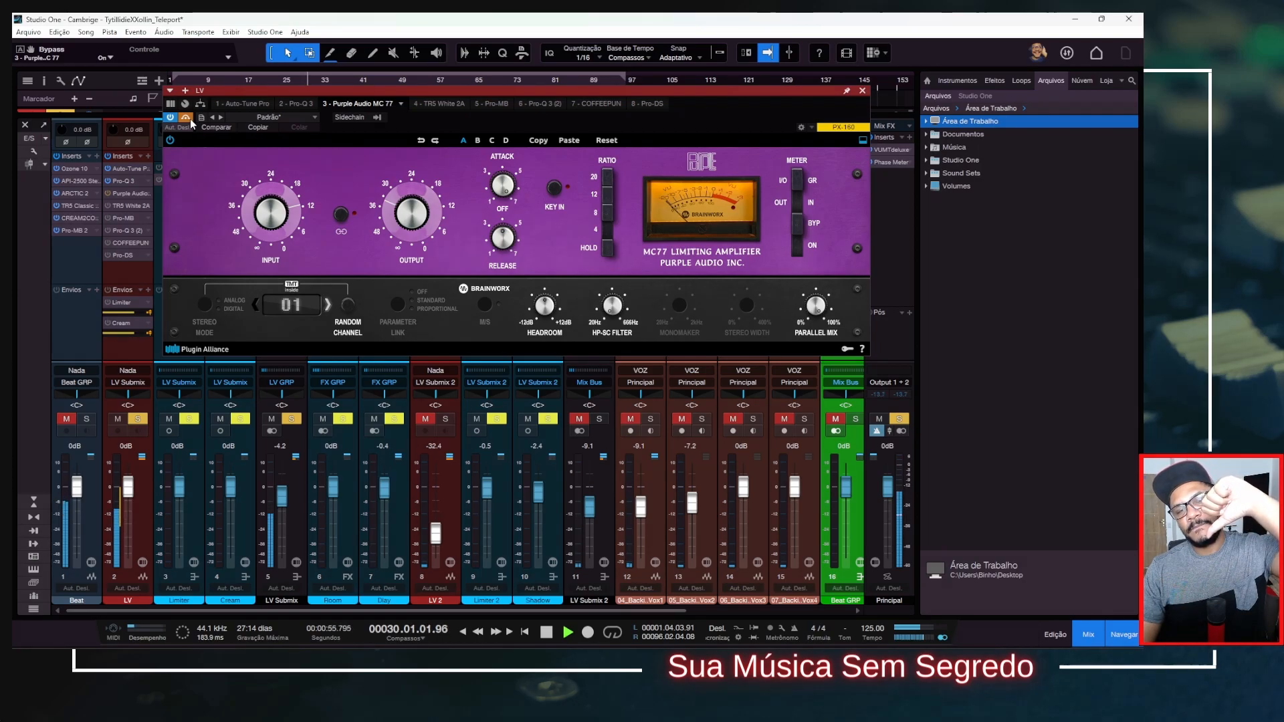
pyautogui.click(191, 121)
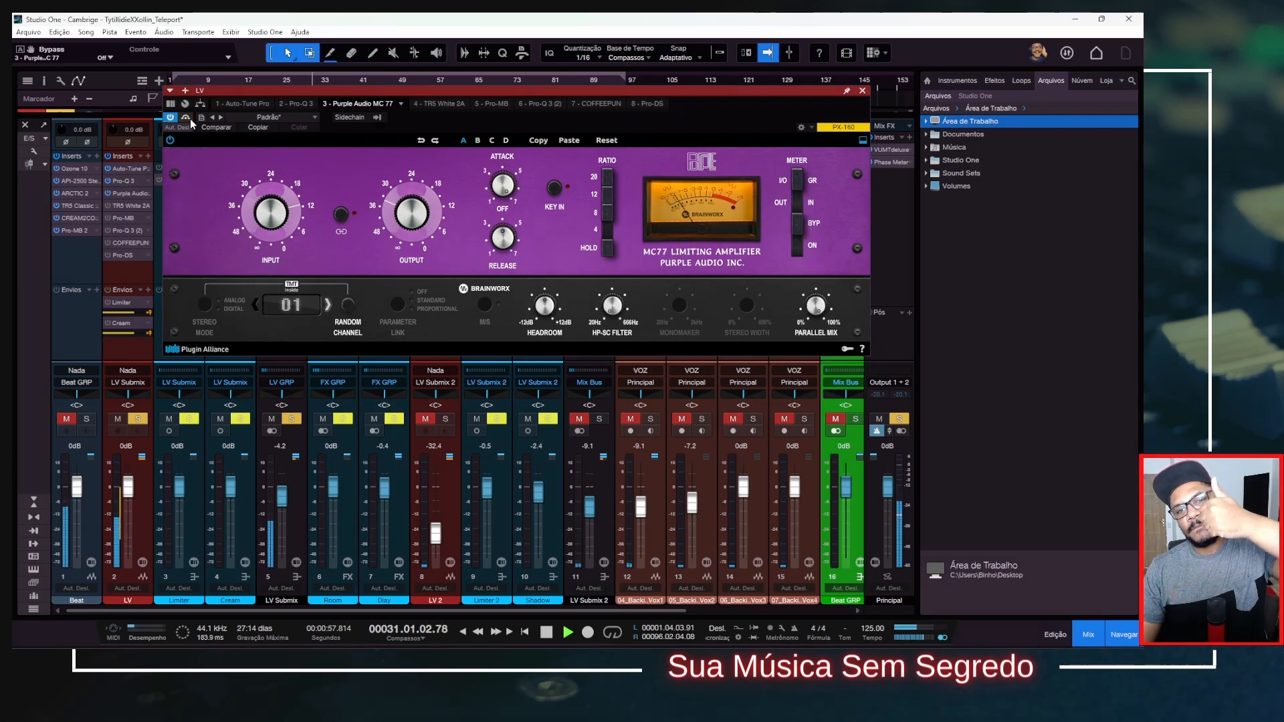
pyautogui.press('space')
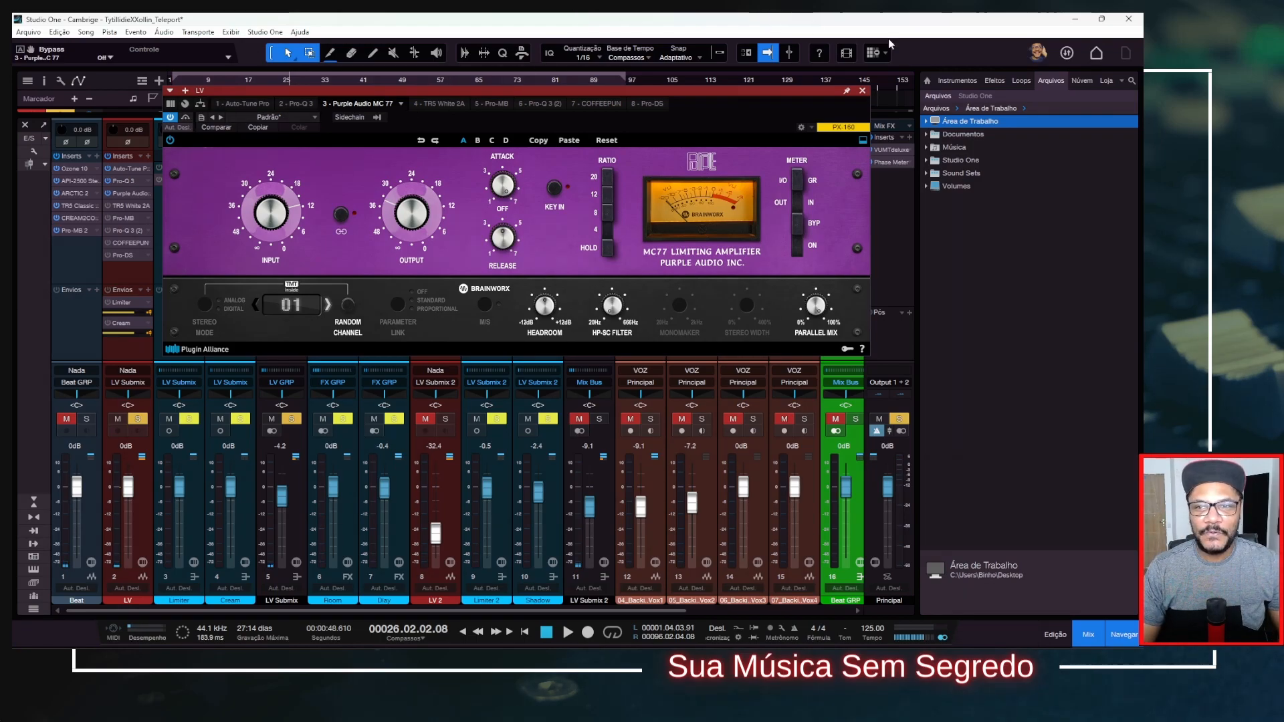
pyautogui.click(863, 92)
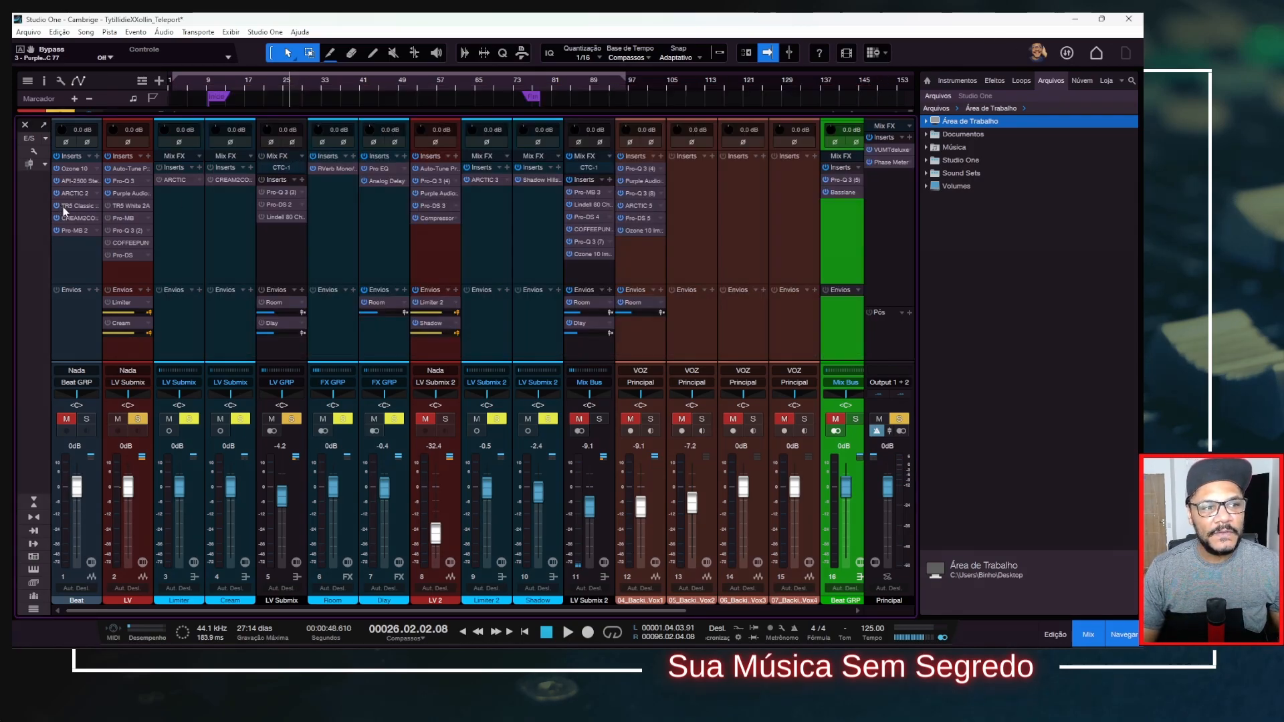
# Activate TR5 White 2A on the LV channel, watch its gain reduction while playing the lead vocal, and close its window.
pyautogui.doubleClick(125, 208)
pyautogui.moveTo(663, 126); pyautogui.dragTo(777, 91)
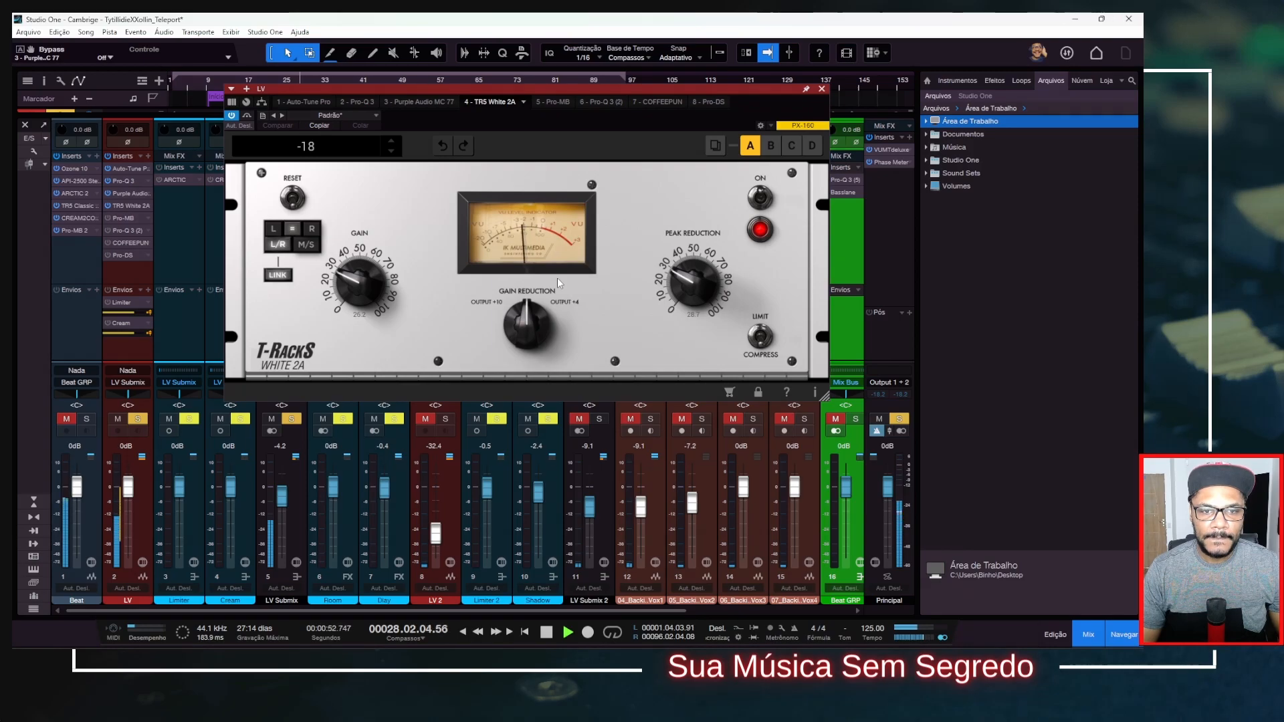
pyautogui.press('space')
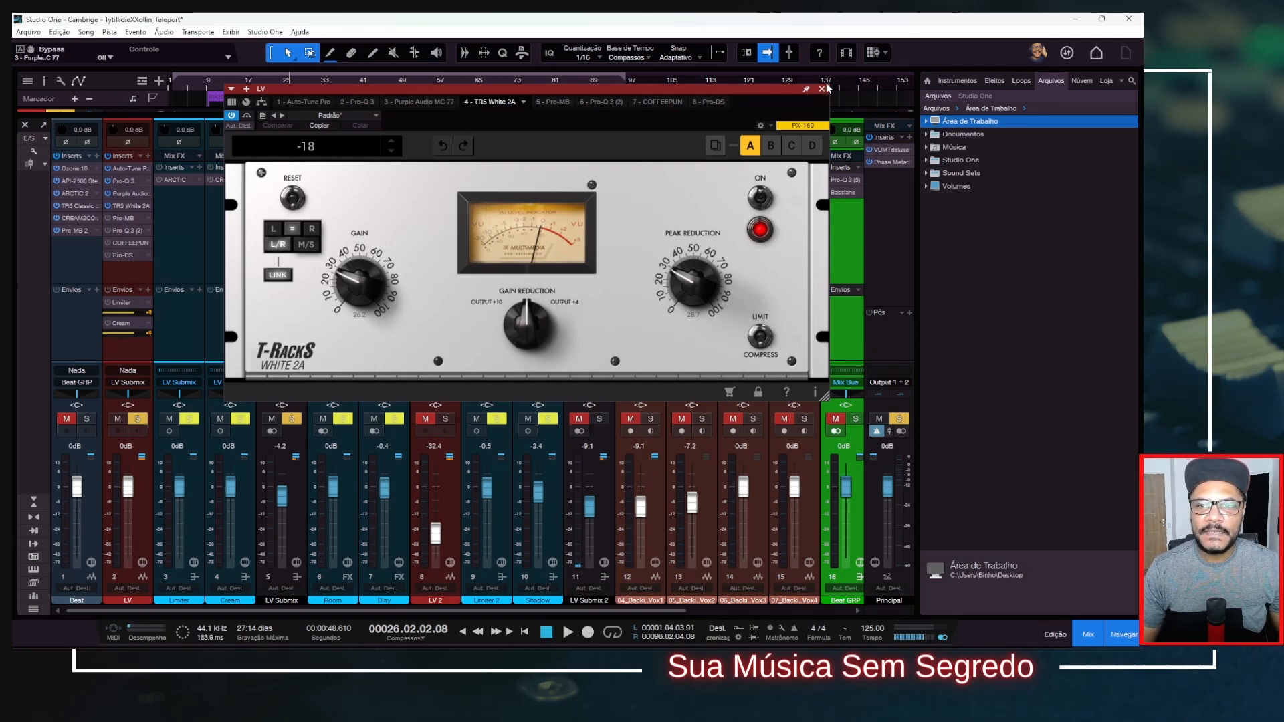
pyautogui.click(823, 89)
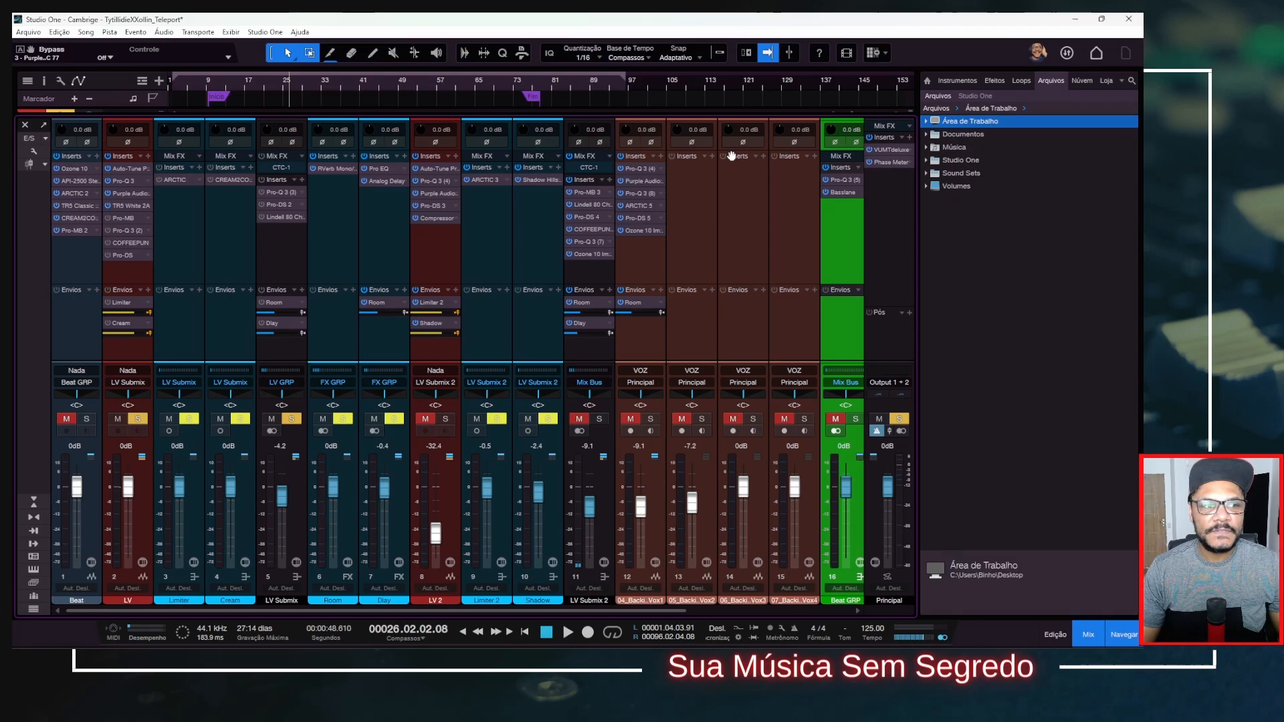
# Activate Pro-MB on the LV channel, compare the vocal with it off and on during playback, and close its window.
pyautogui.click(112, 219)
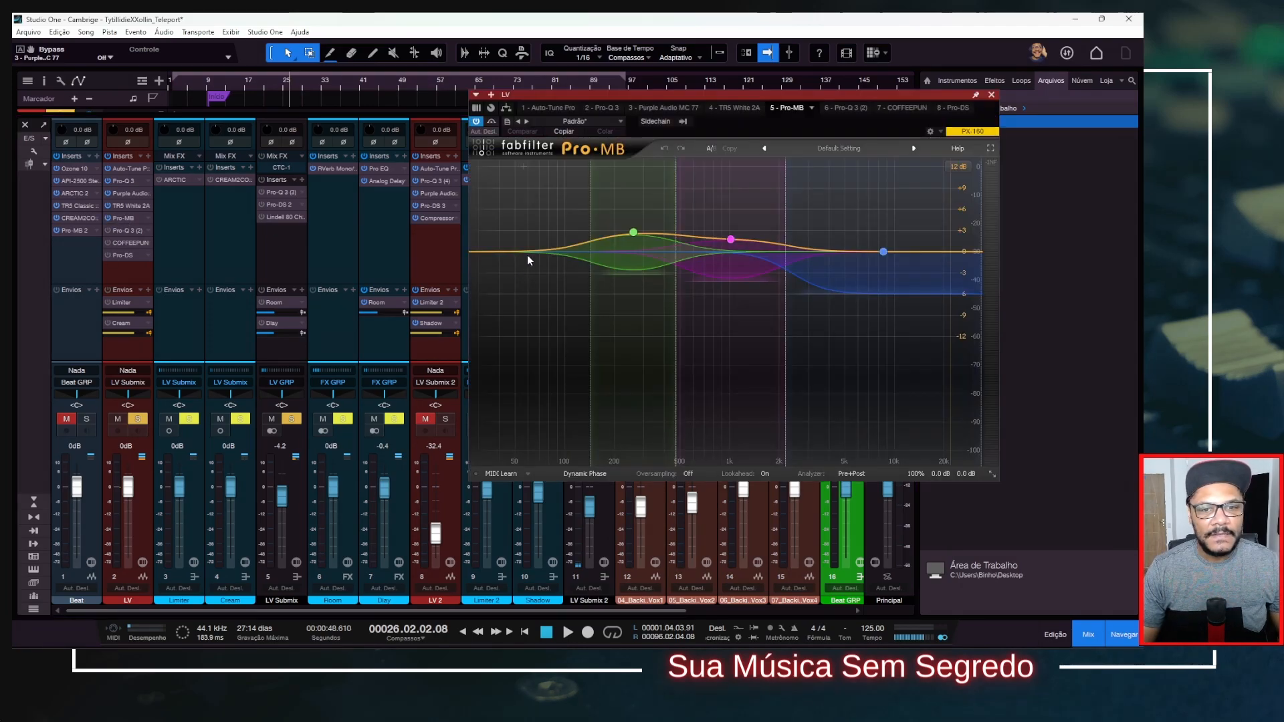
pyautogui.moveTo(674, 91); pyautogui.dragTo(514, 92)
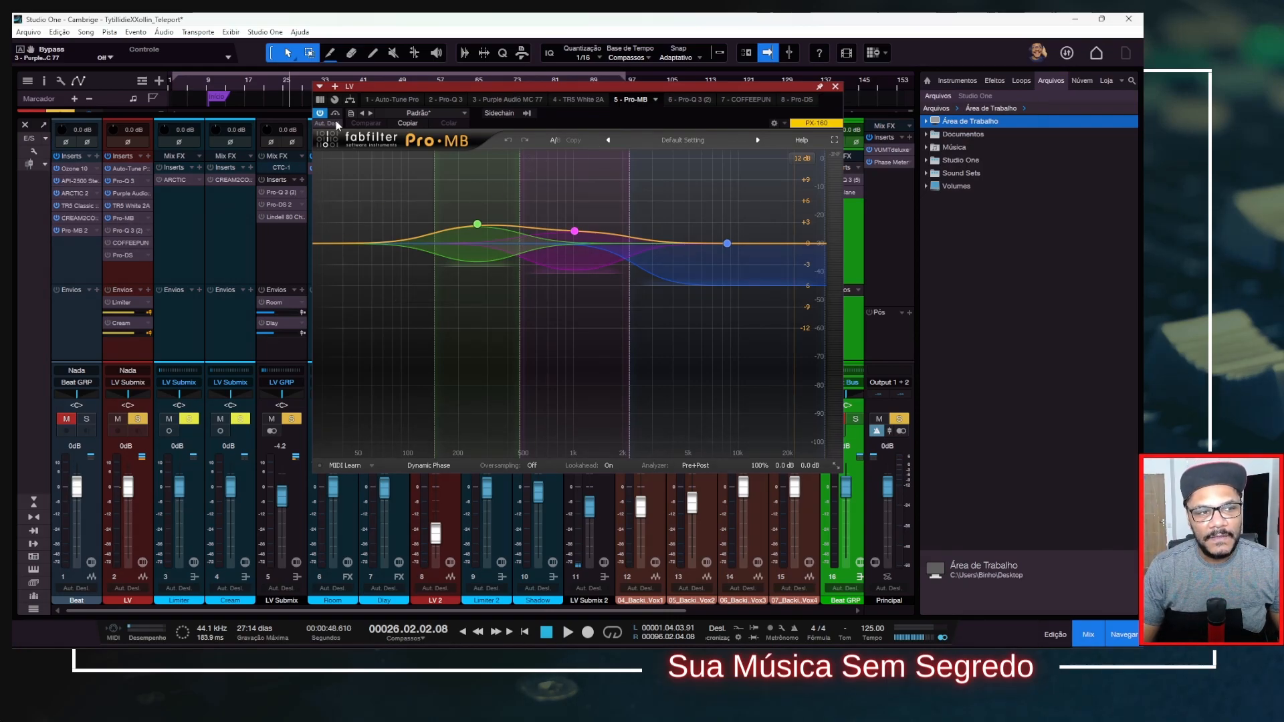
pyautogui.press('space')
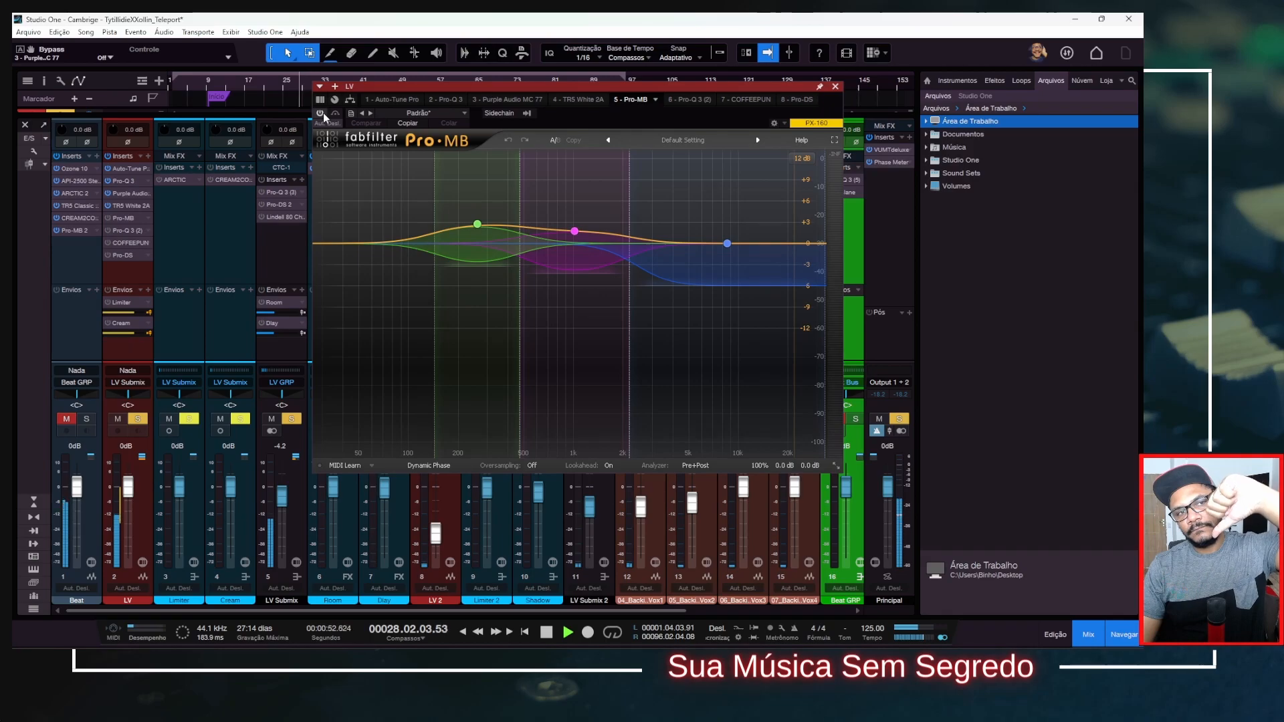
pyautogui.click(322, 114)
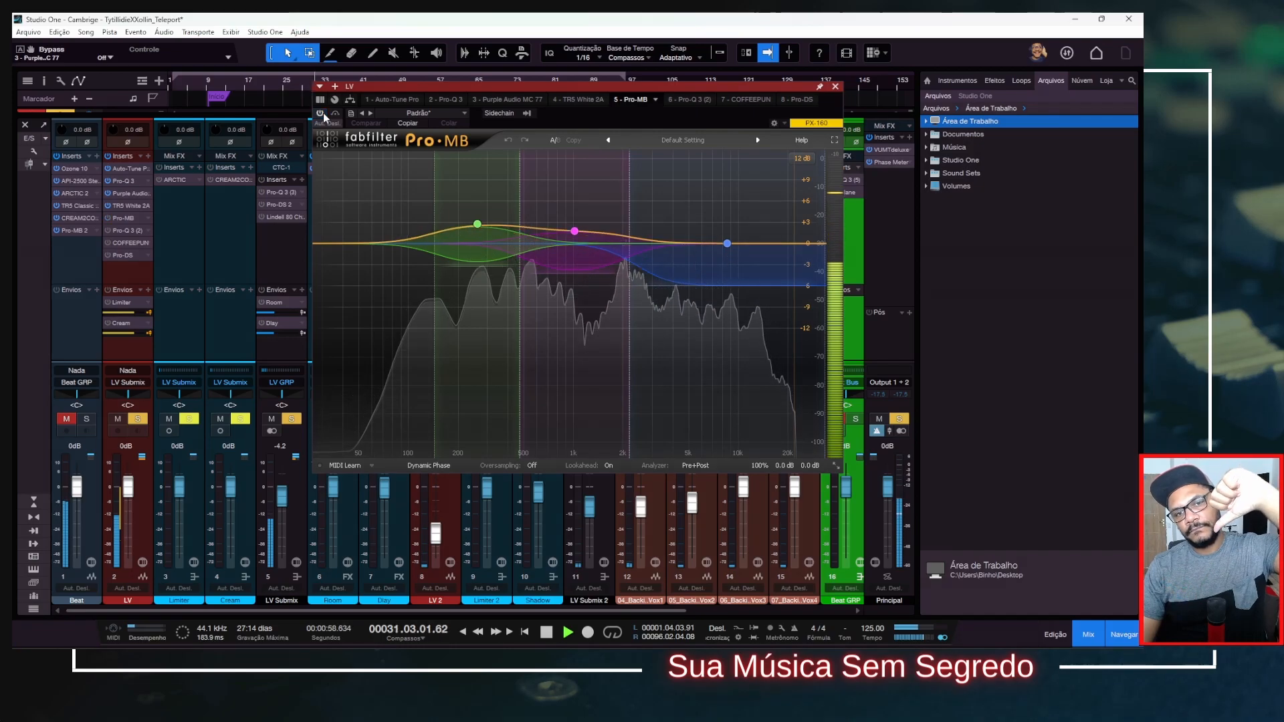
pyautogui.press('space')
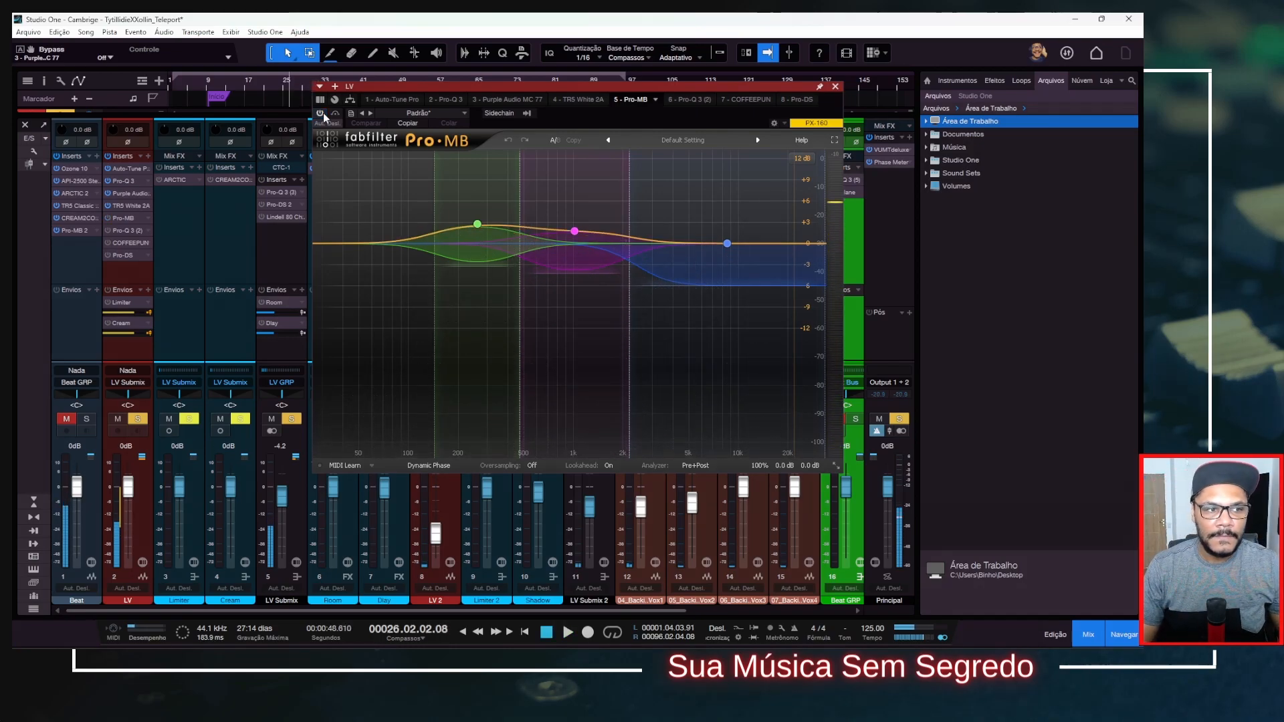
pyautogui.click(322, 115)
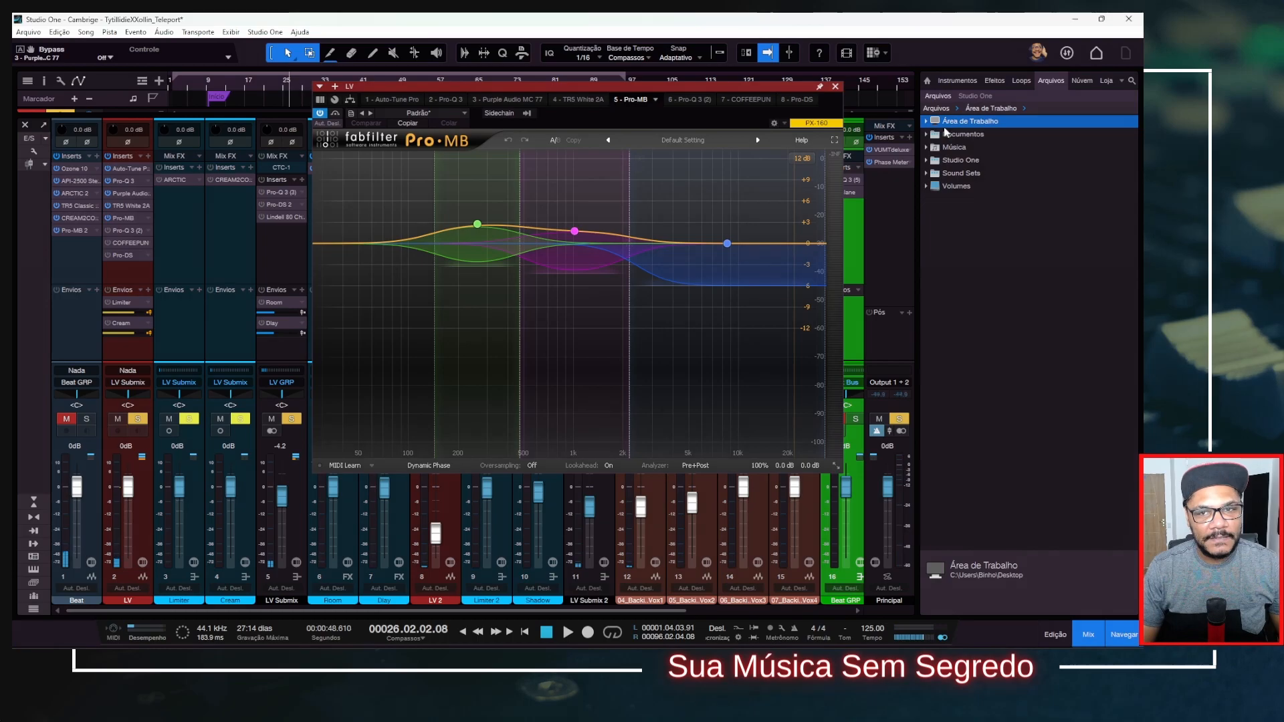
pyautogui.click(835, 87)
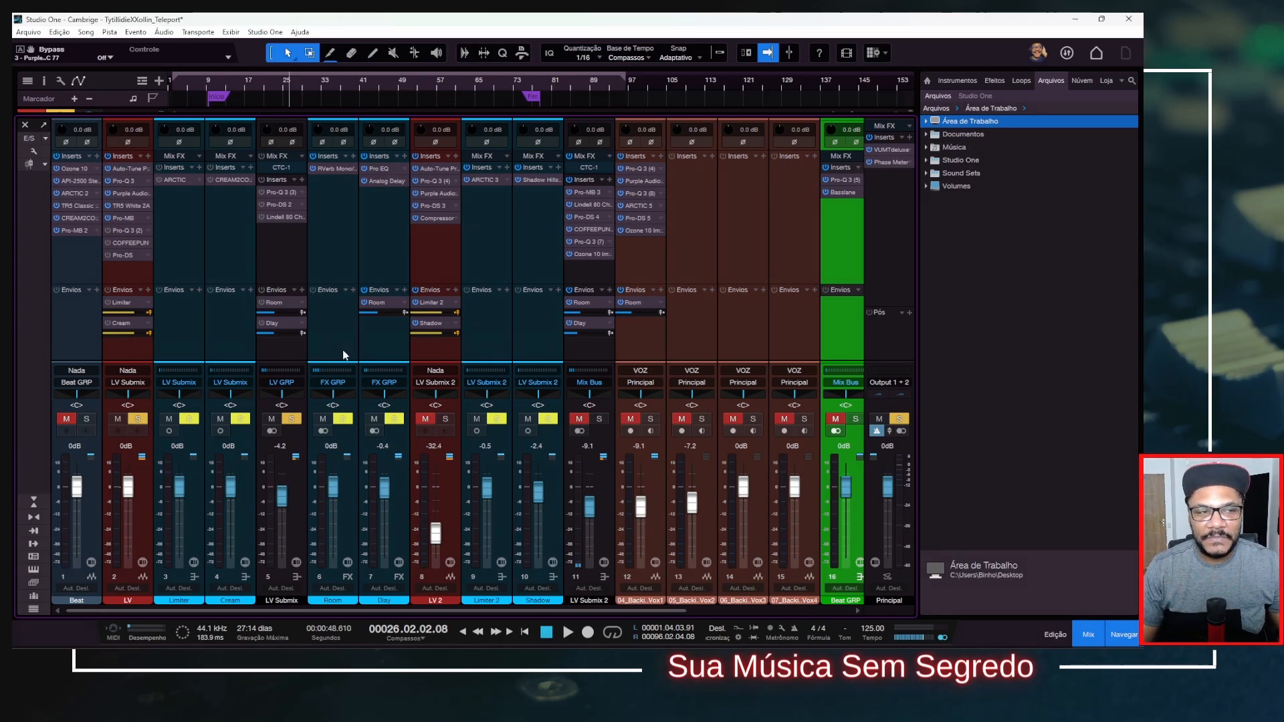
# Activate Pro-Q 3 (2) on the LV channel and compare the lead vocal with it bypassed and active during playback.
pyautogui.click(111, 231)
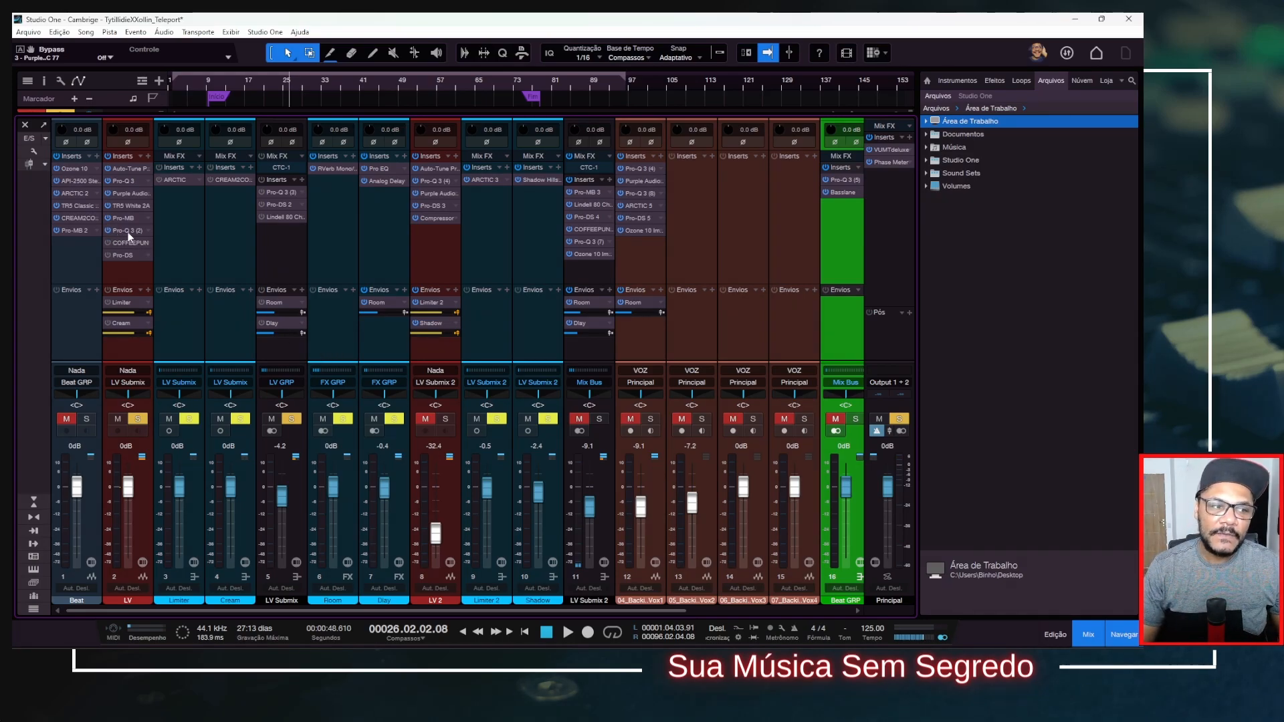
pyautogui.moveTo(728, 98); pyautogui.dragTo(521, 93)
pyautogui.click(615, 295)
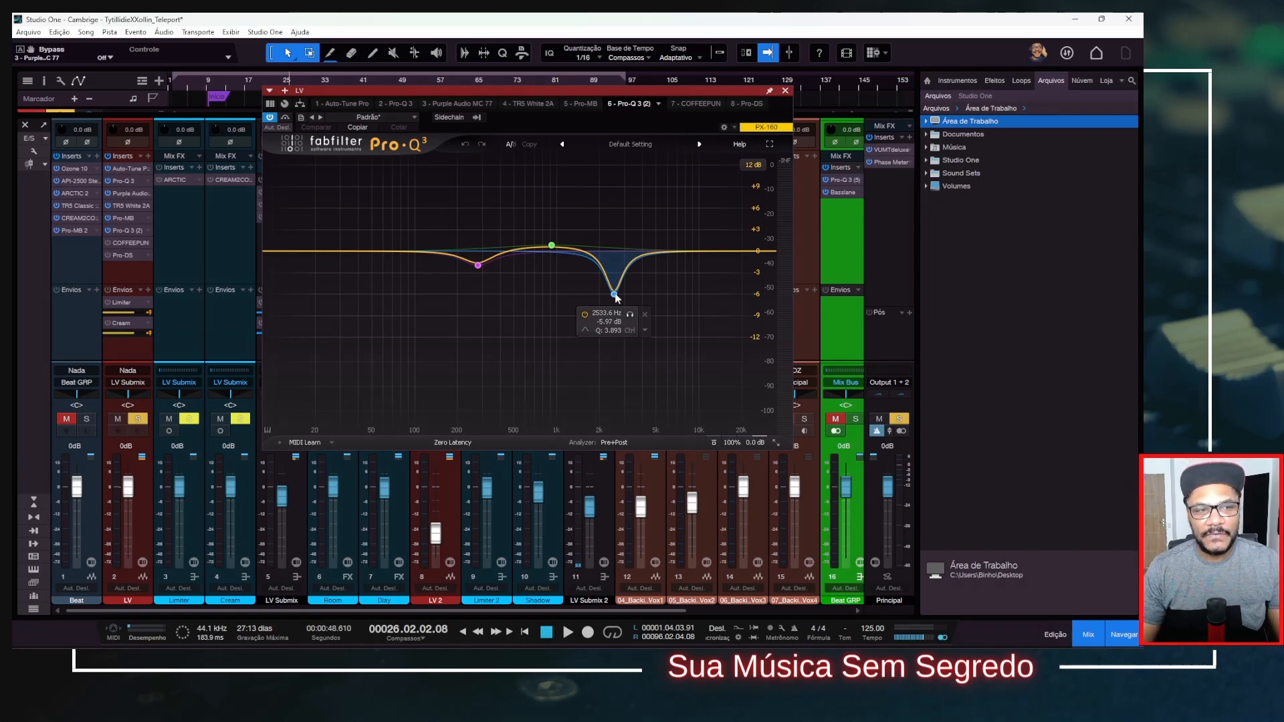
pyautogui.click(283, 119)
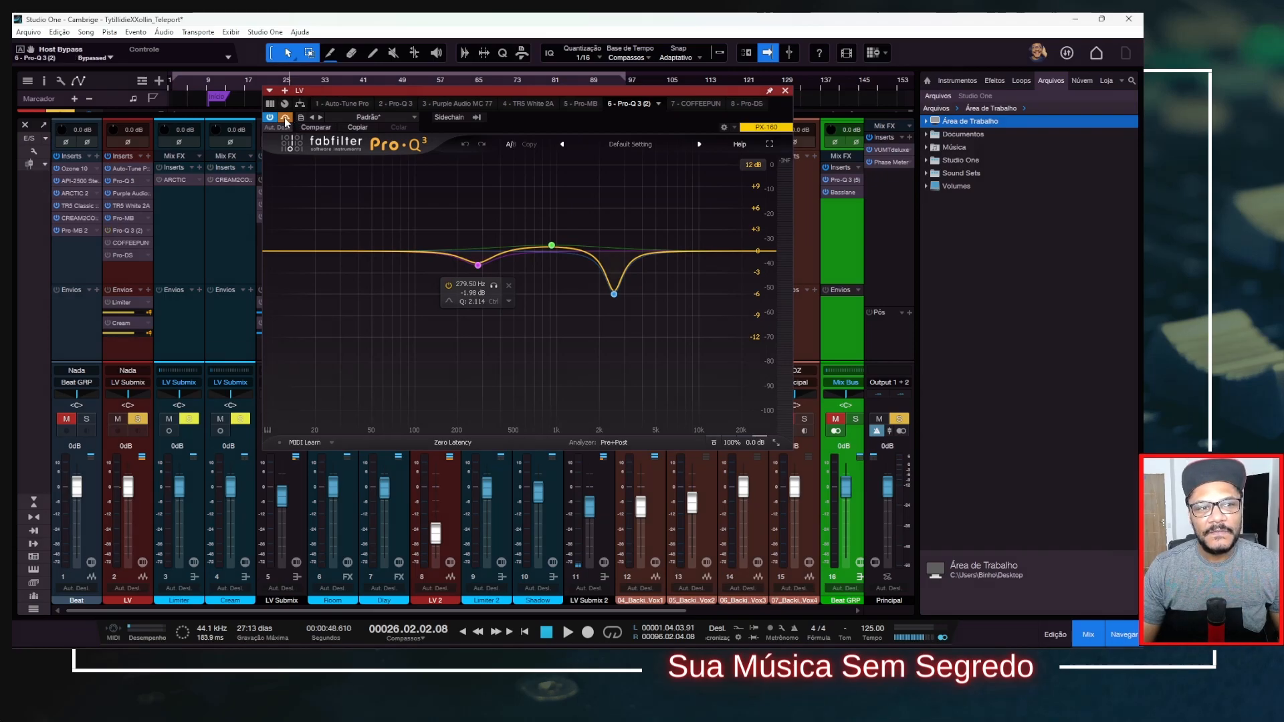
pyautogui.press('space')
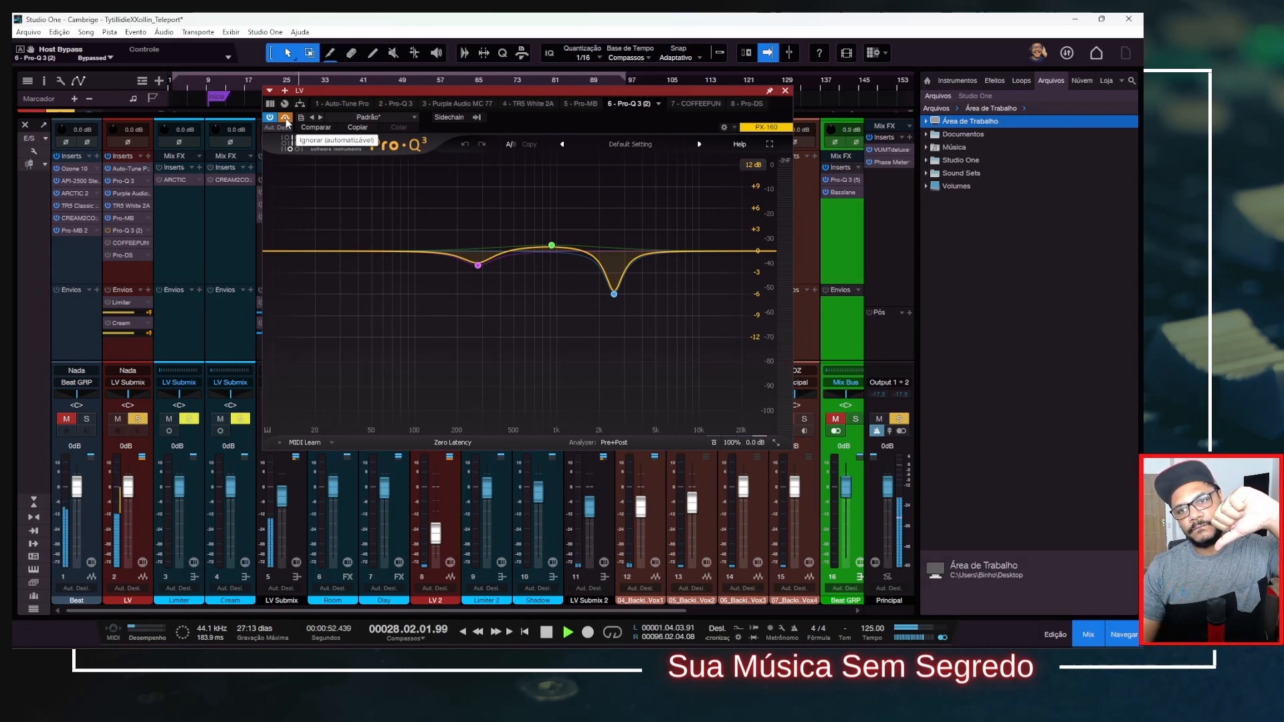
pyautogui.click(285, 119)
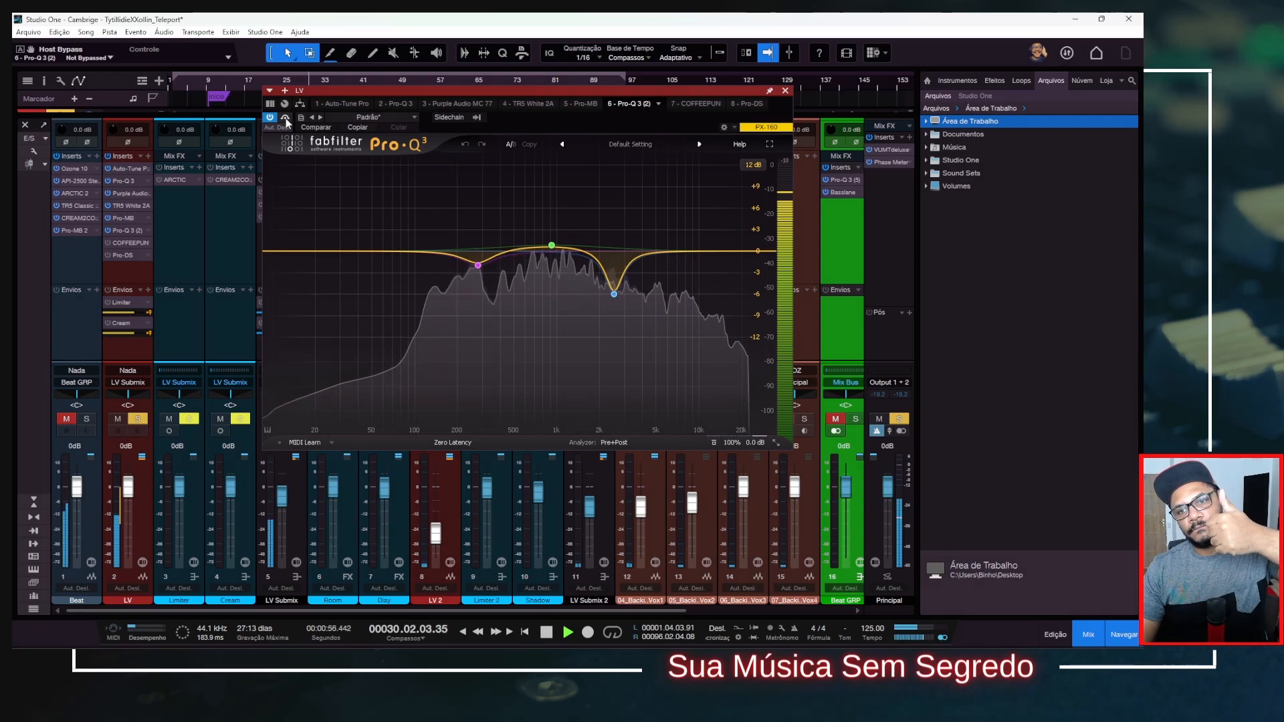
pyautogui.click(285, 118)
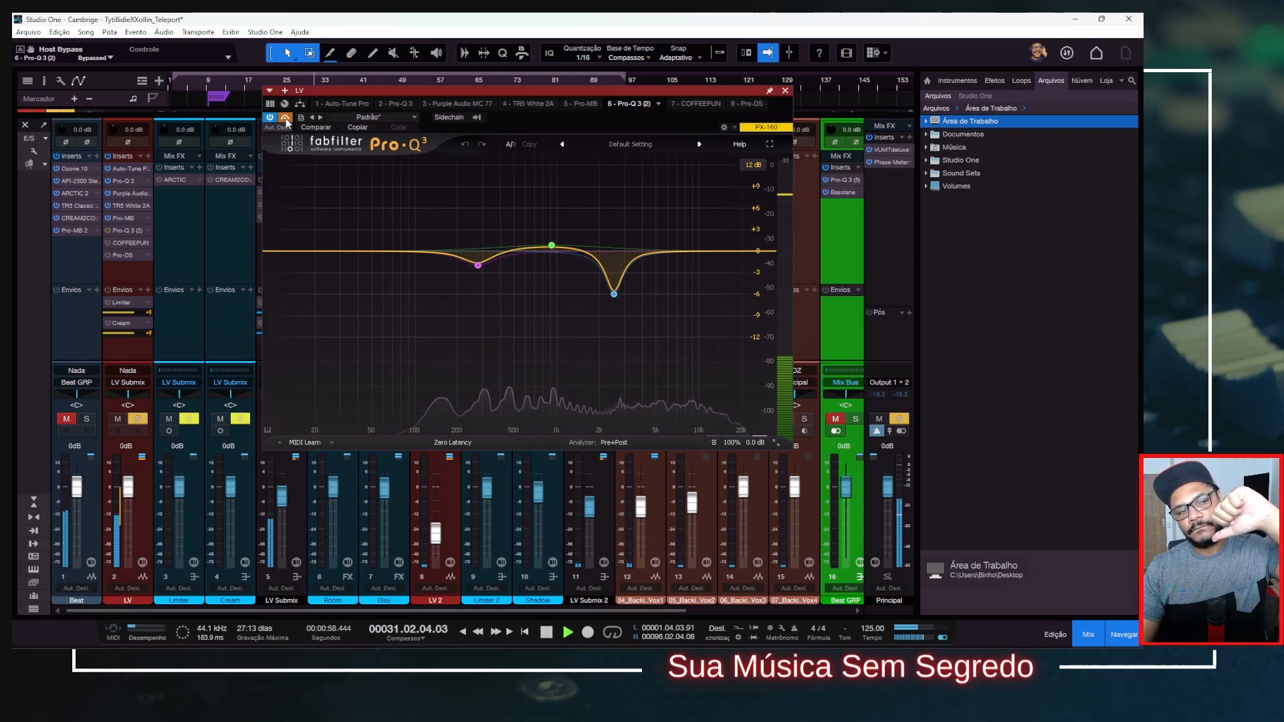
pyautogui.click(285, 118)
pyautogui.press('space')
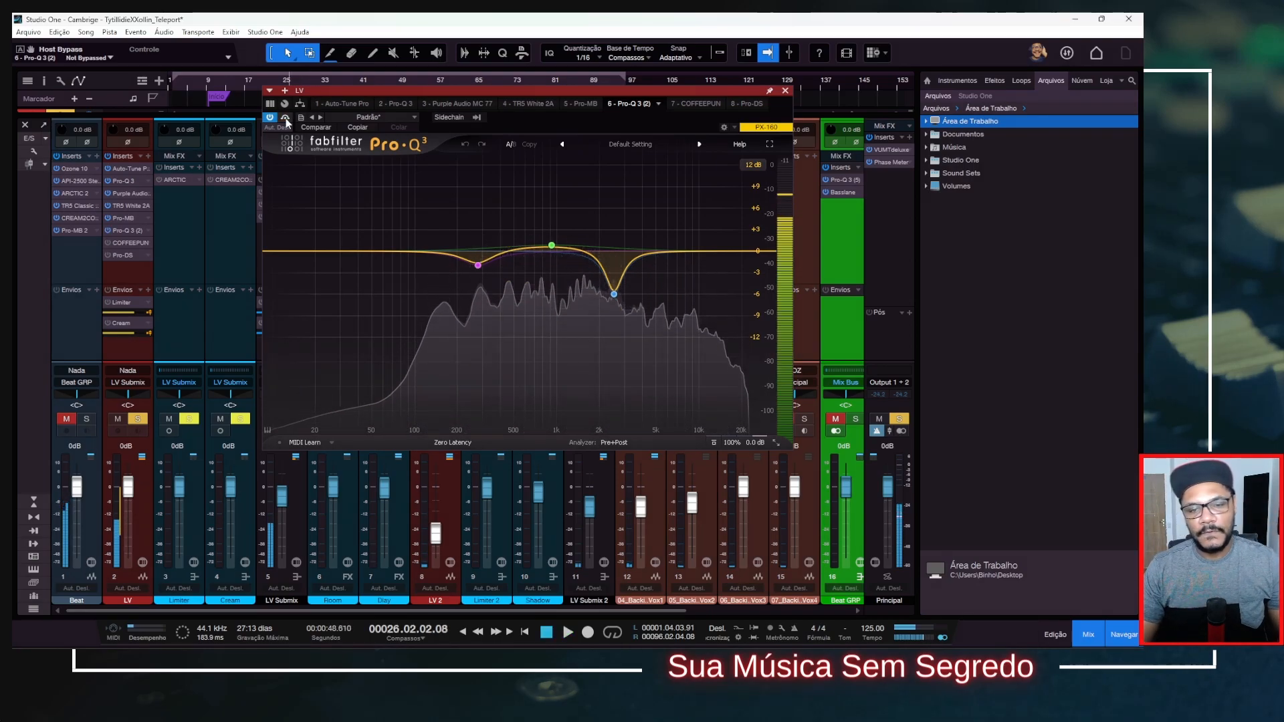
# Listen to the deepest Pro-Q 3 (2) dip soloed during playback, turn its solo off, and close the equalizer.
pyautogui.moveTo(624, 309)
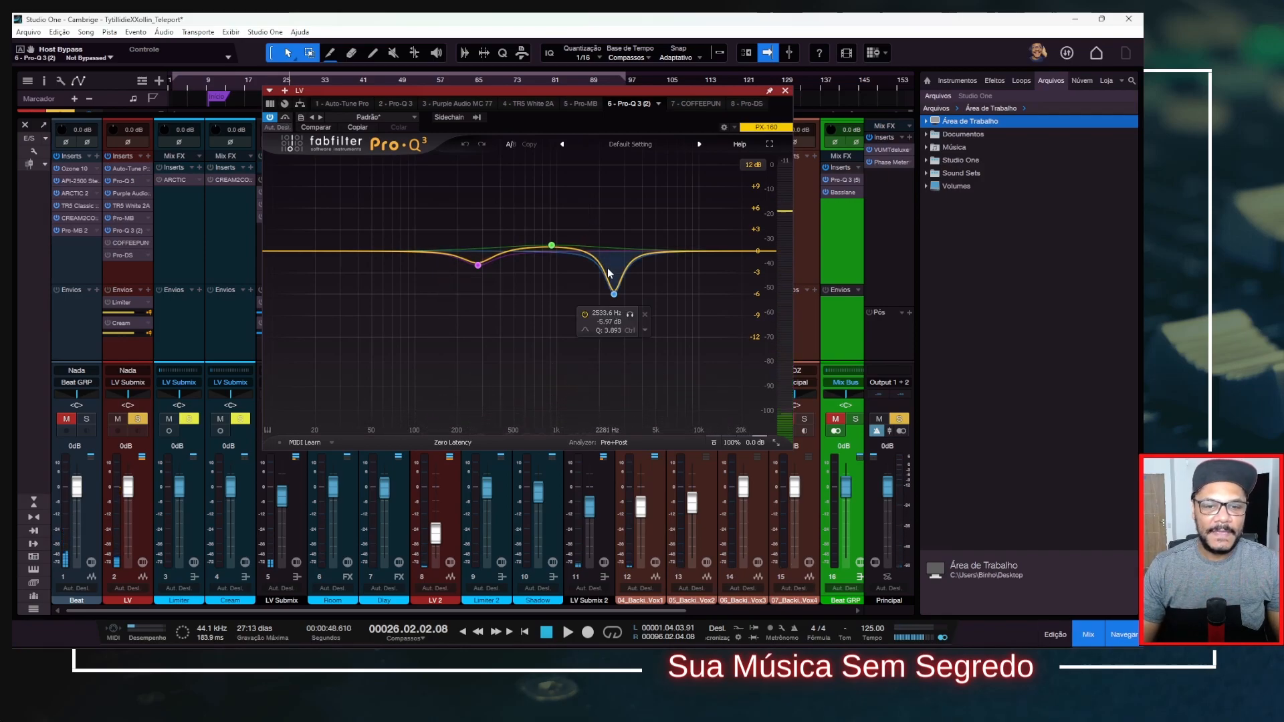
pyautogui.click(631, 315)
pyautogui.press('space')
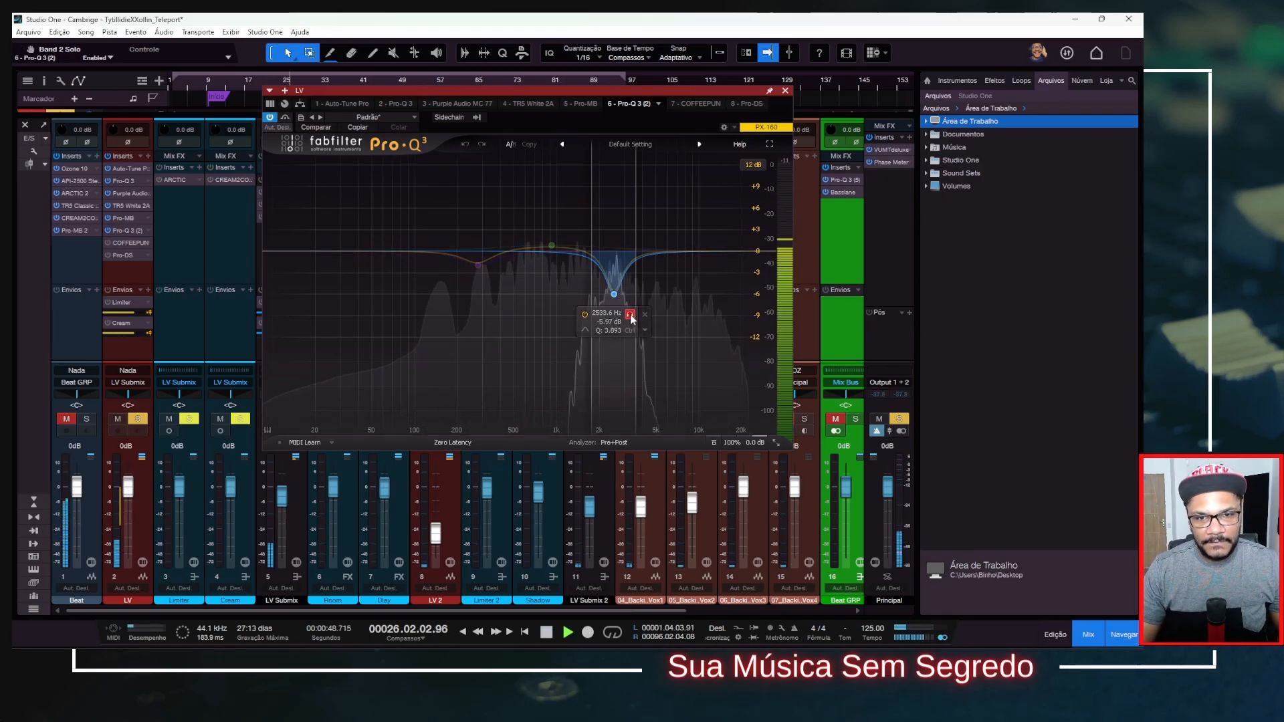
pyautogui.click(631, 315)
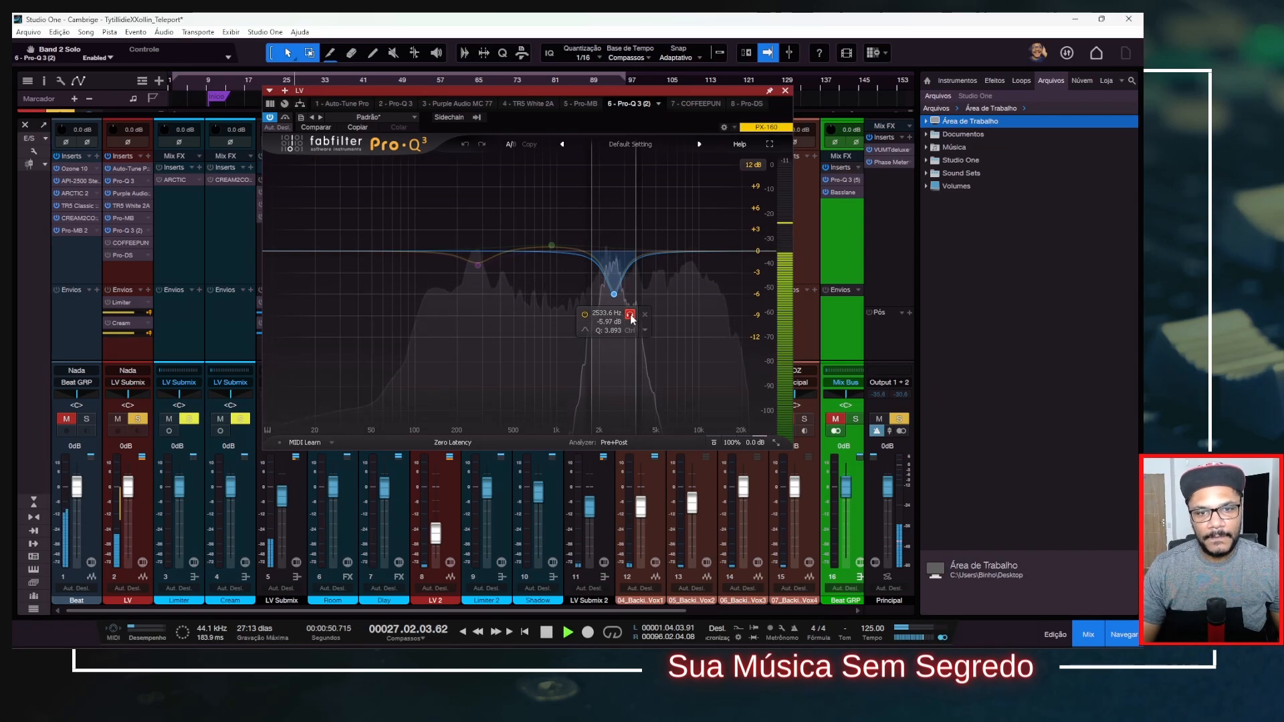
pyautogui.press('space')
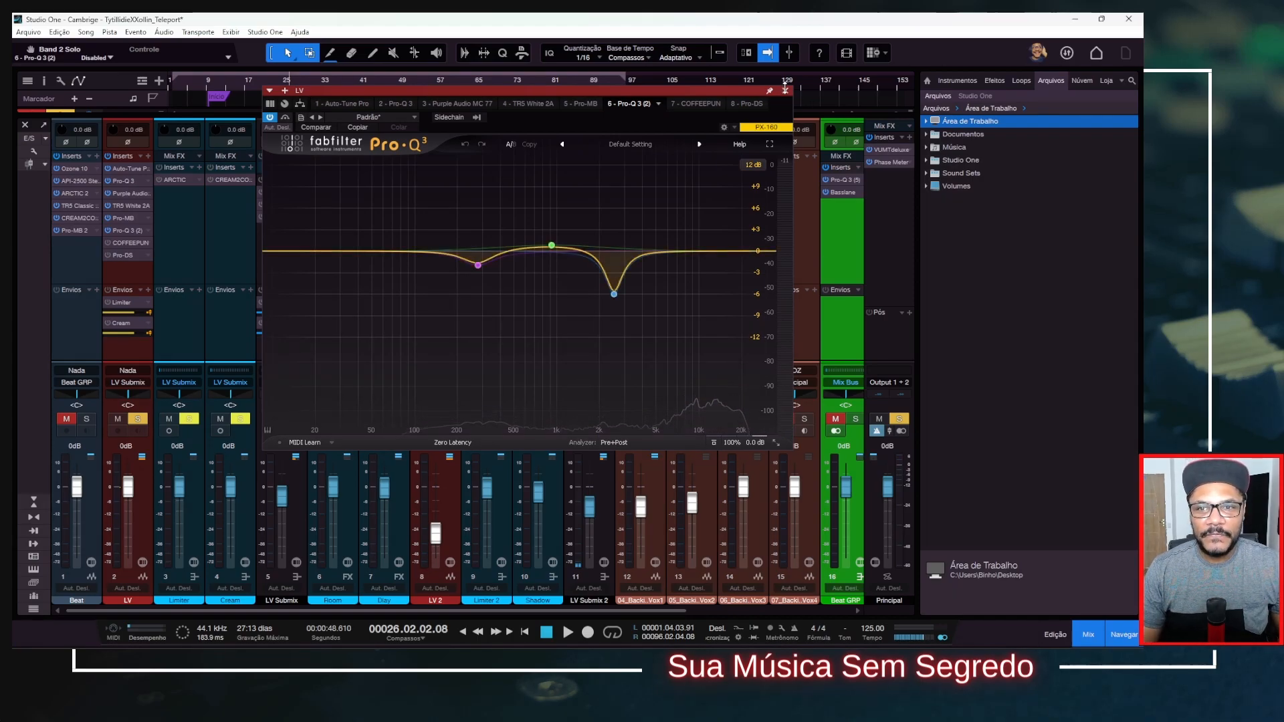
pyautogui.click(785, 91)
# Activate COFFEEPUN on the LV channel, review its equalizer settings, and close its window.
pyautogui.click(126, 242)
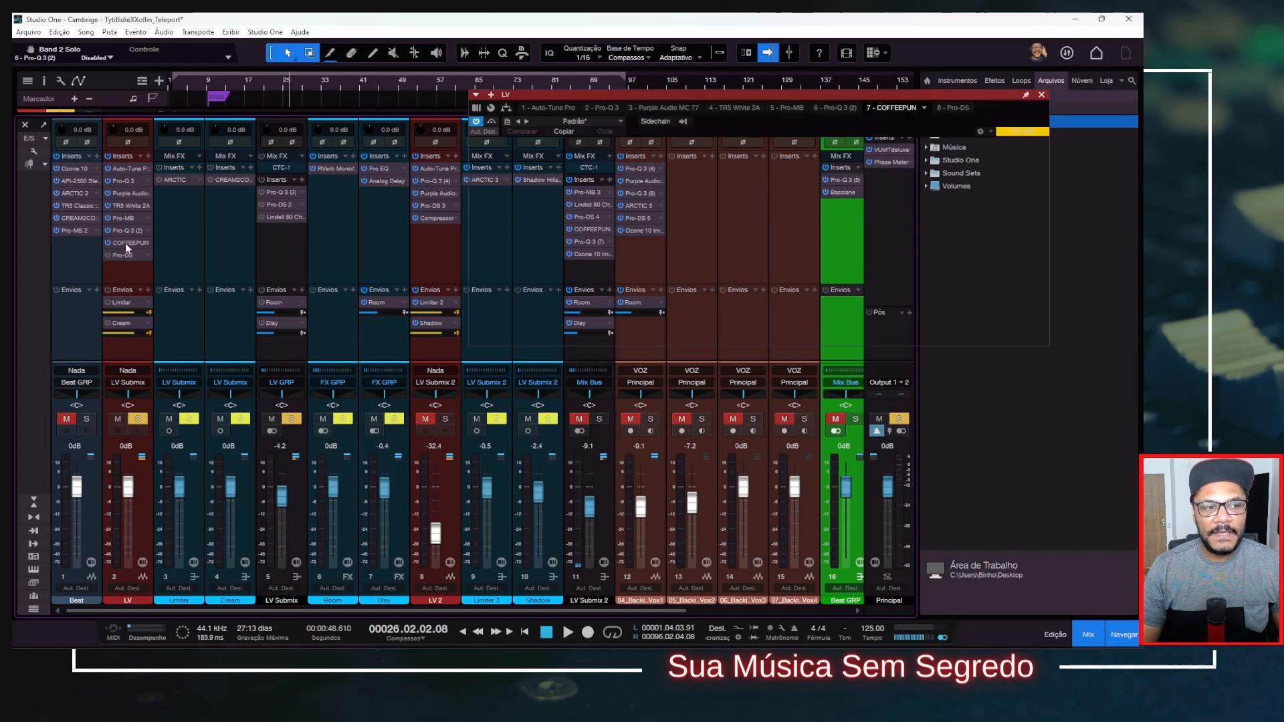
pyautogui.moveTo(672, 98); pyautogui.dragTo(452, 118)
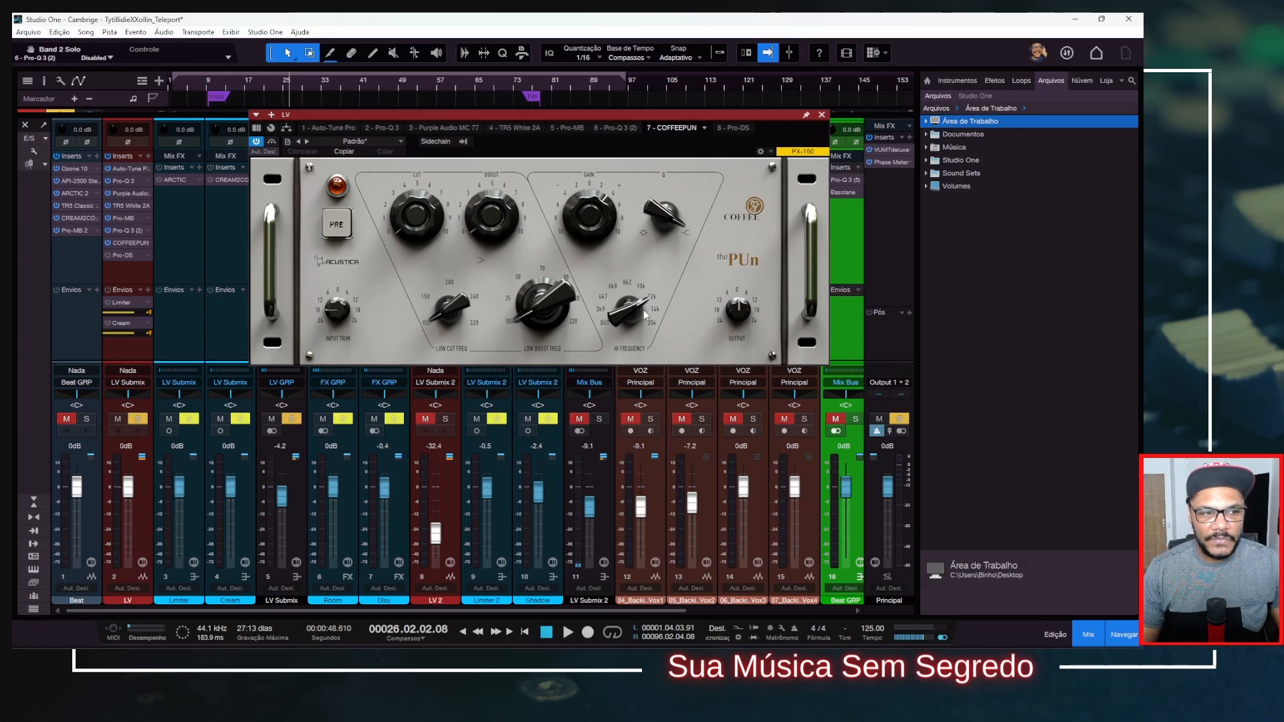
pyautogui.click(822, 116)
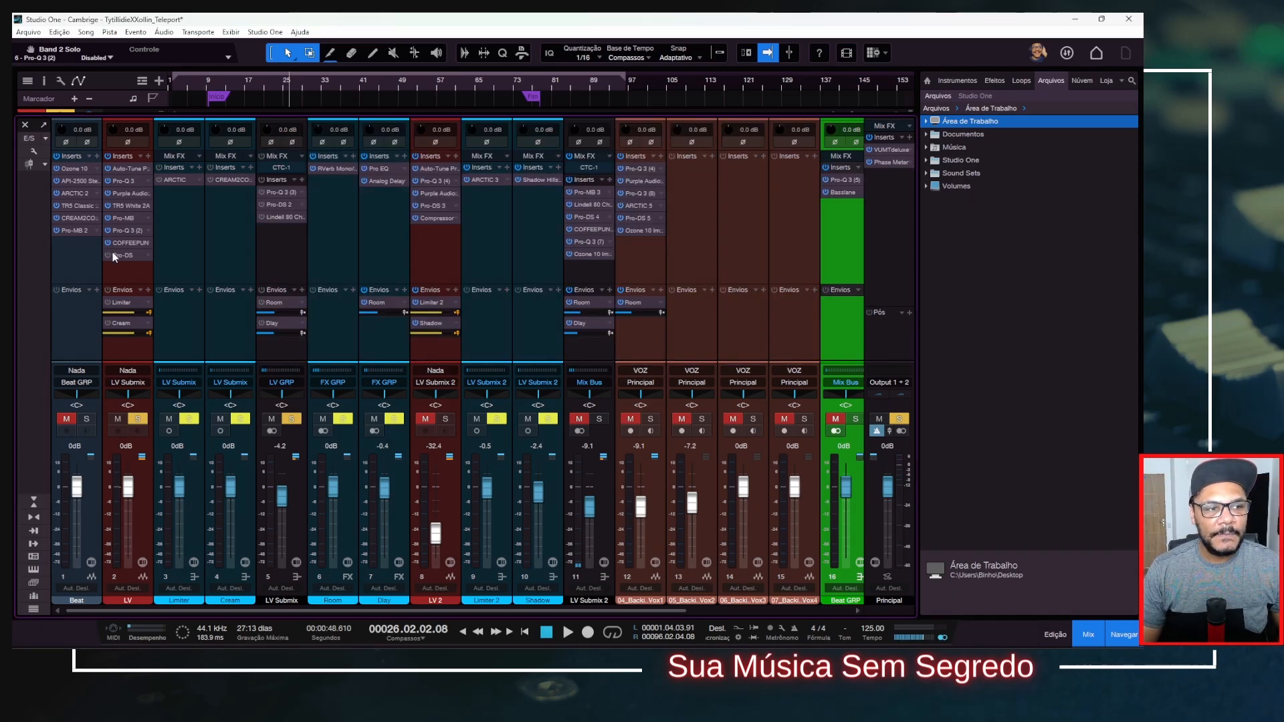
# Activate Pro-DS on the LV channel, review its de-essing settings, and close its window.
pyautogui.click(122, 256)
pyautogui.moveTo(830, 89); pyautogui.dragTo(688, 99)
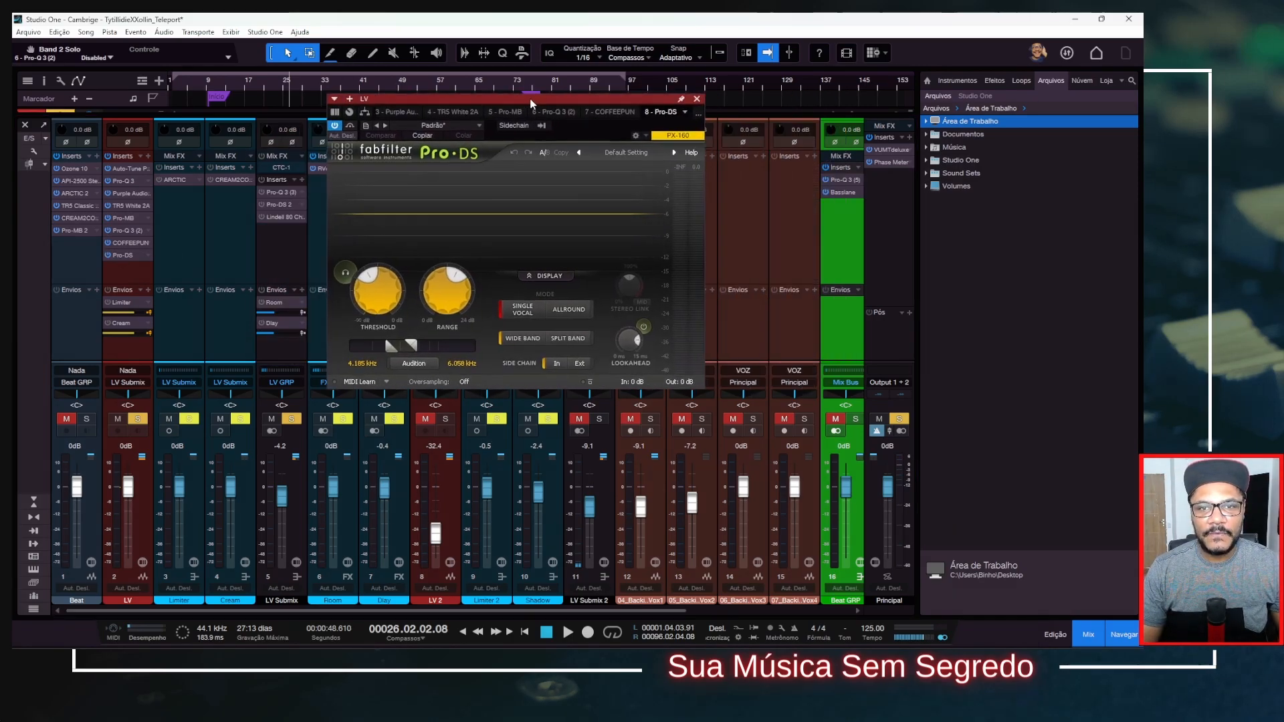
pyautogui.click(697, 99)
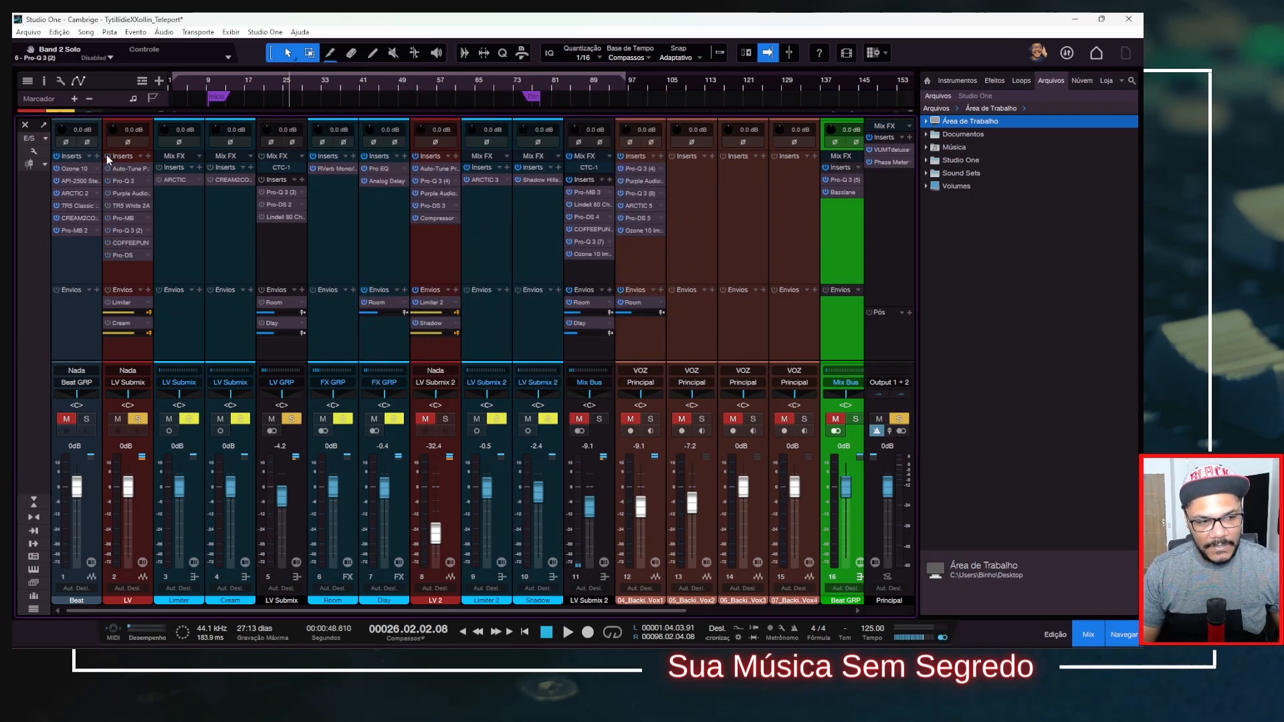
# Compare the lead vocal with the LV channel's entire insert chain on and off during playback.
pyautogui.press('space')
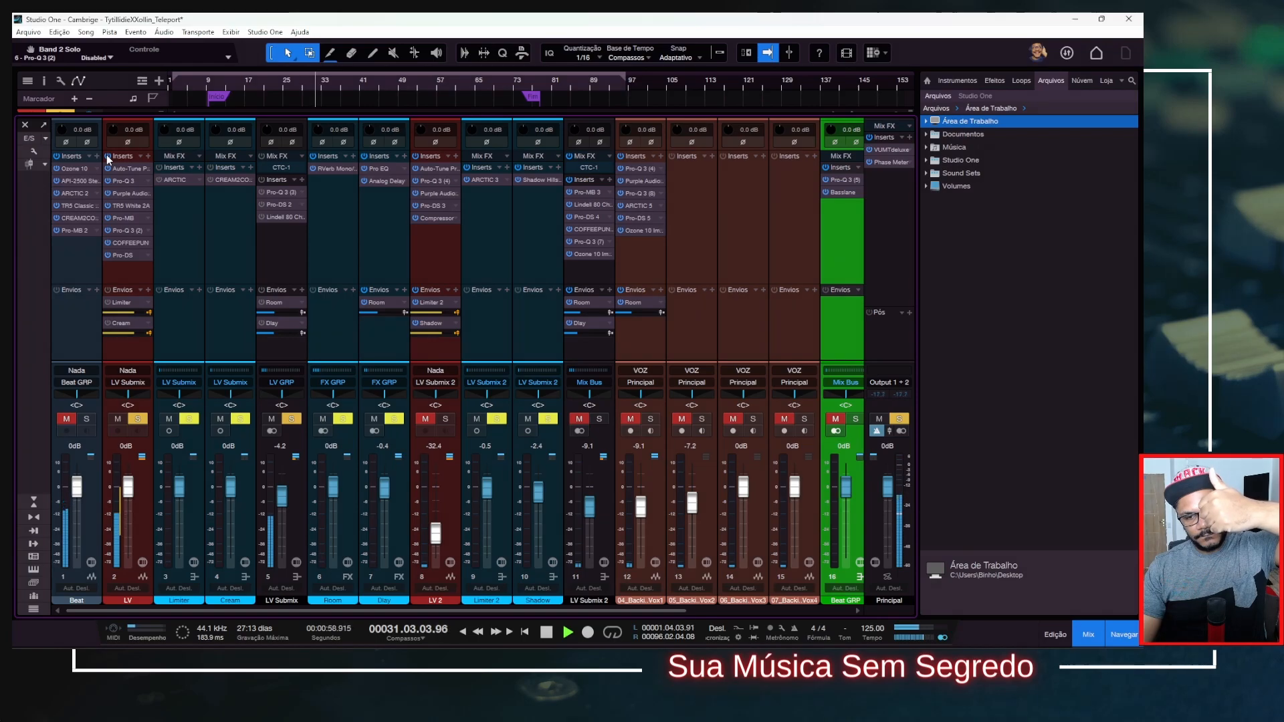
pyautogui.press('space')
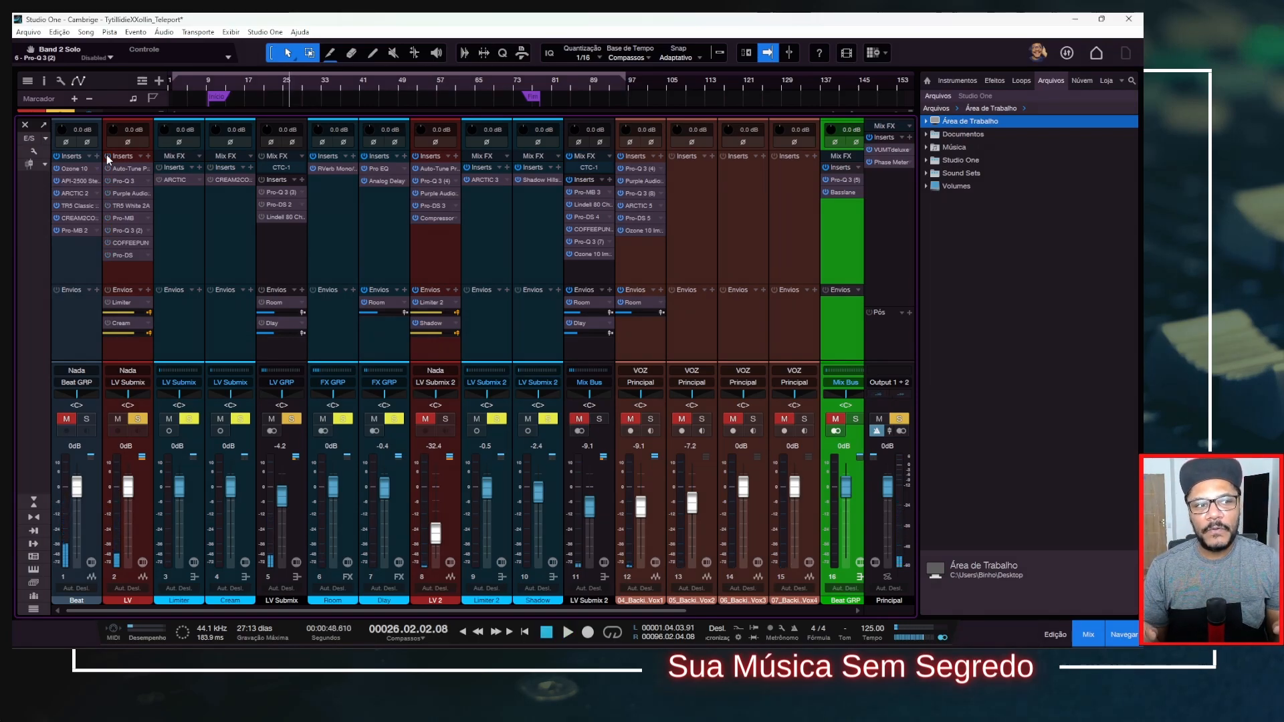
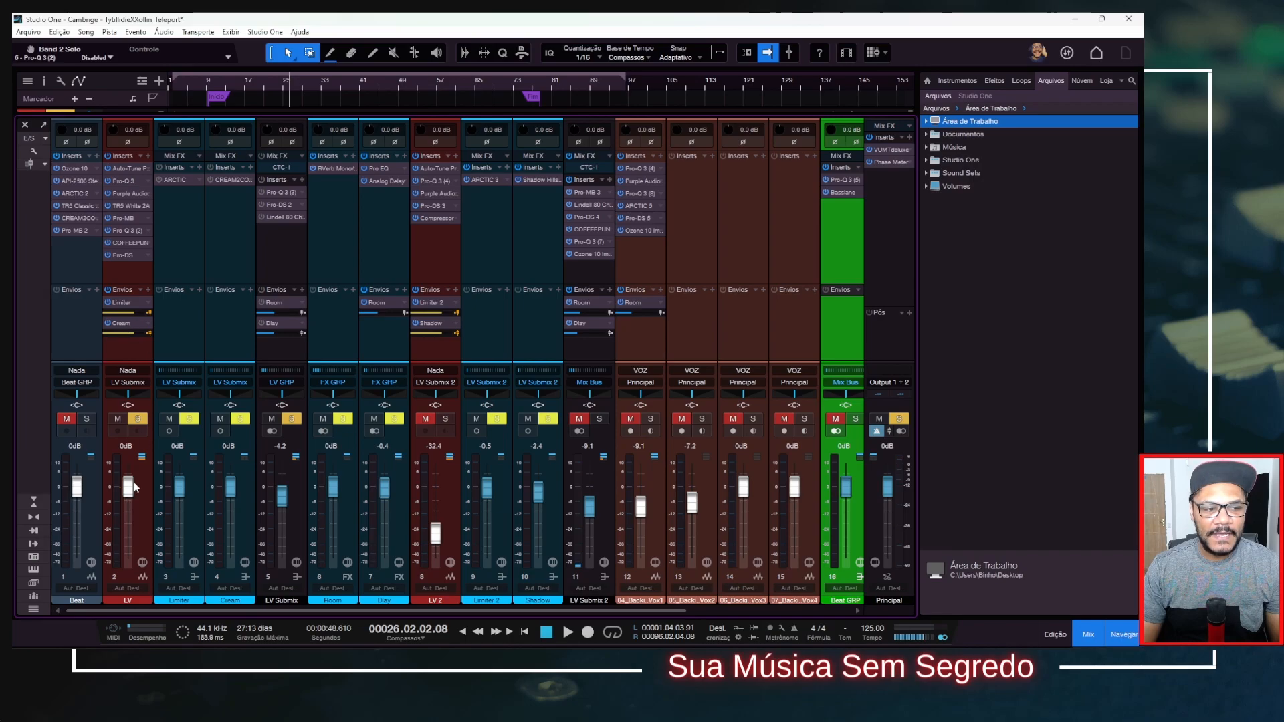
# Lower the LV channel's fader to -27.0 dB and select the Limiter and Cream channels in turn.
pyautogui.moveTo(129, 487); pyautogui.dragTo(135, 527)
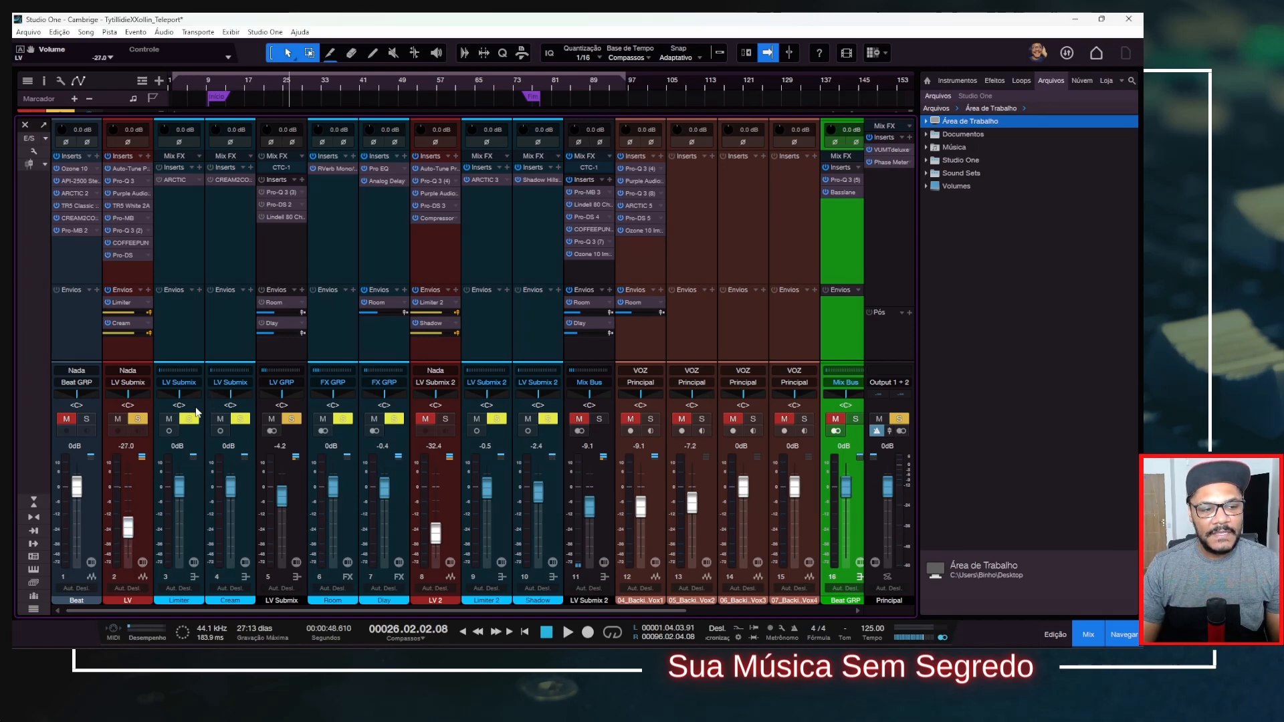
pyautogui.click(187, 341)
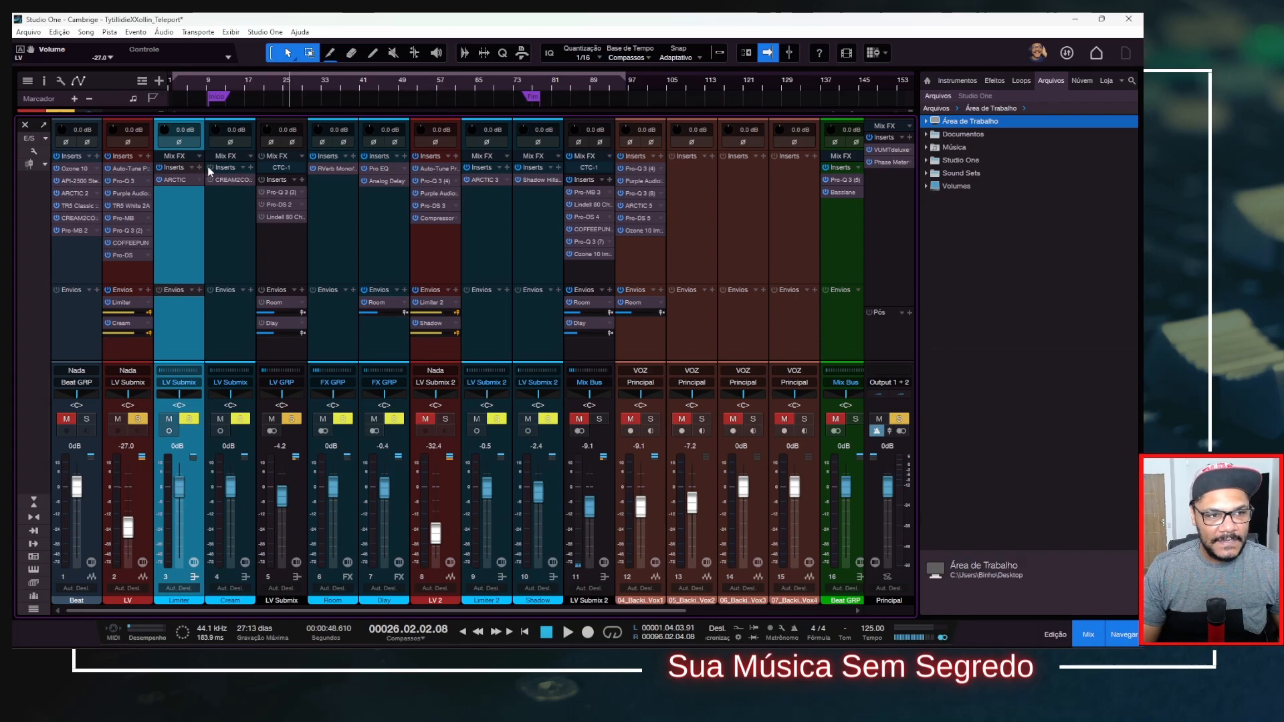
pyautogui.click(218, 243)
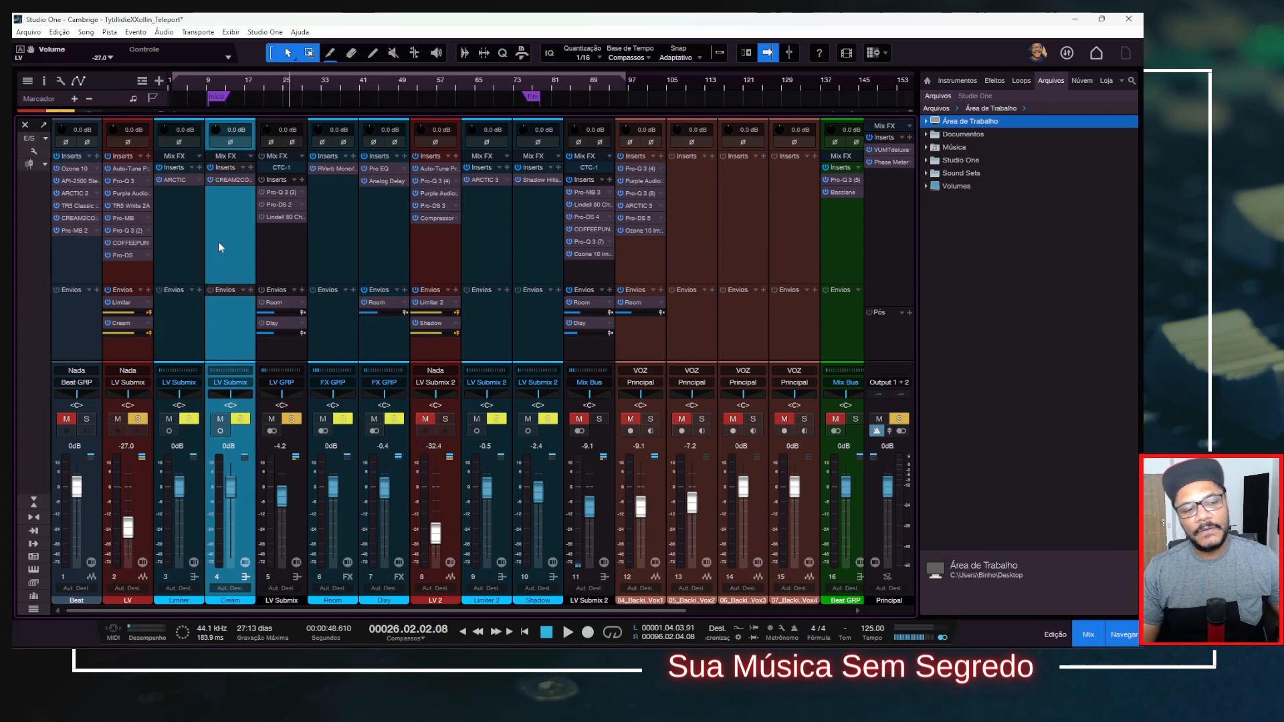
pyautogui.click(183, 244)
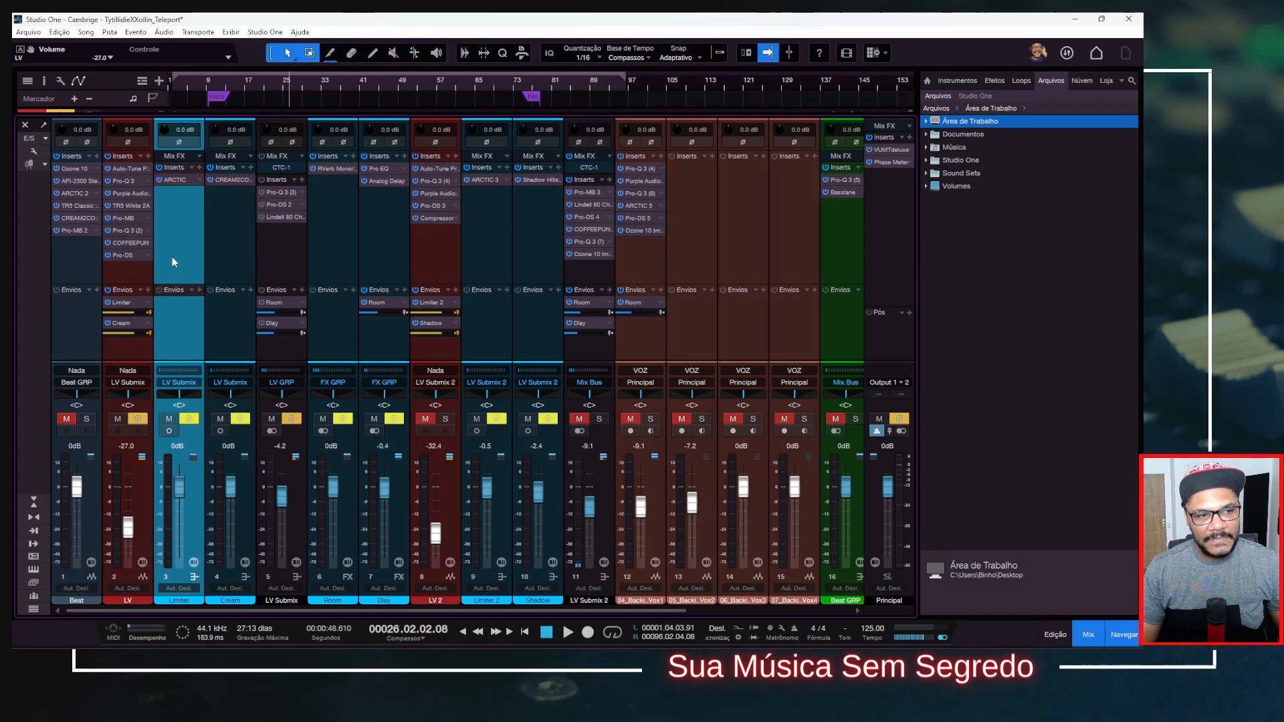
pyautogui.click(229, 251)
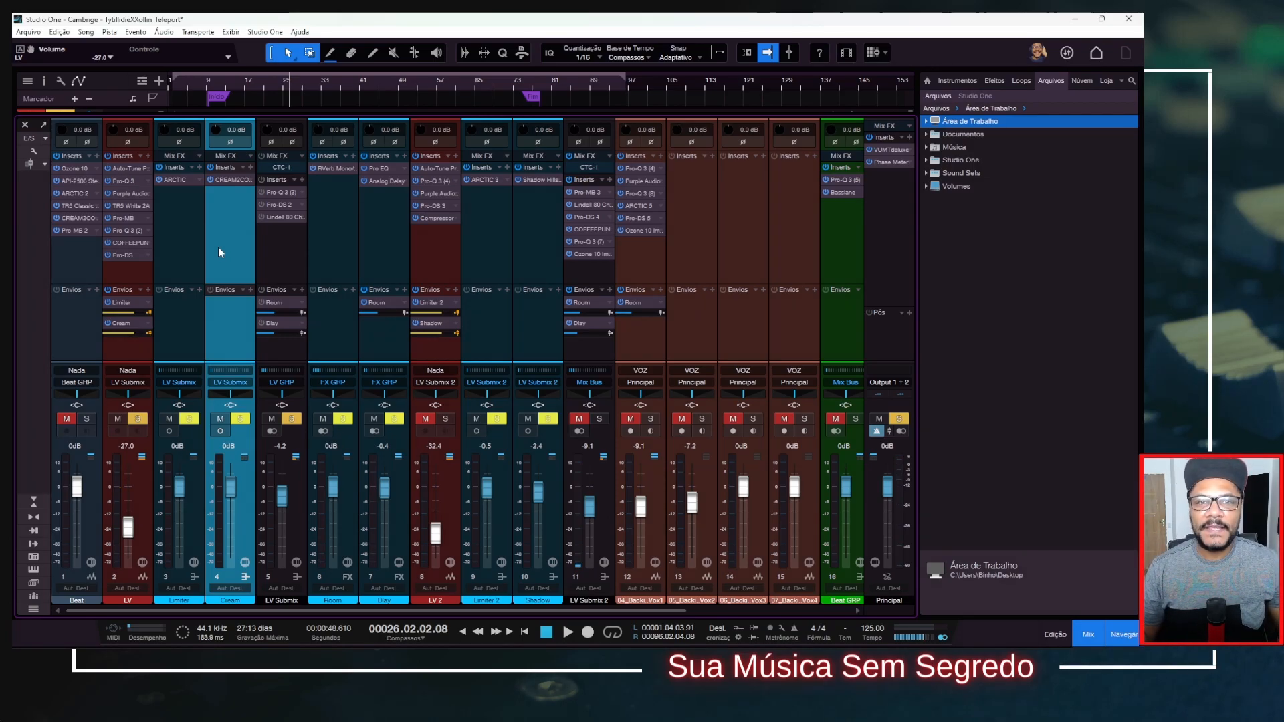
# Open ARCTIC on the Limiter channel and audition the parallel limiting during playback by switching LV's Limiter and Cream sends.
pyautogui.click(191, 419)
pyautogui.click(175, 180)
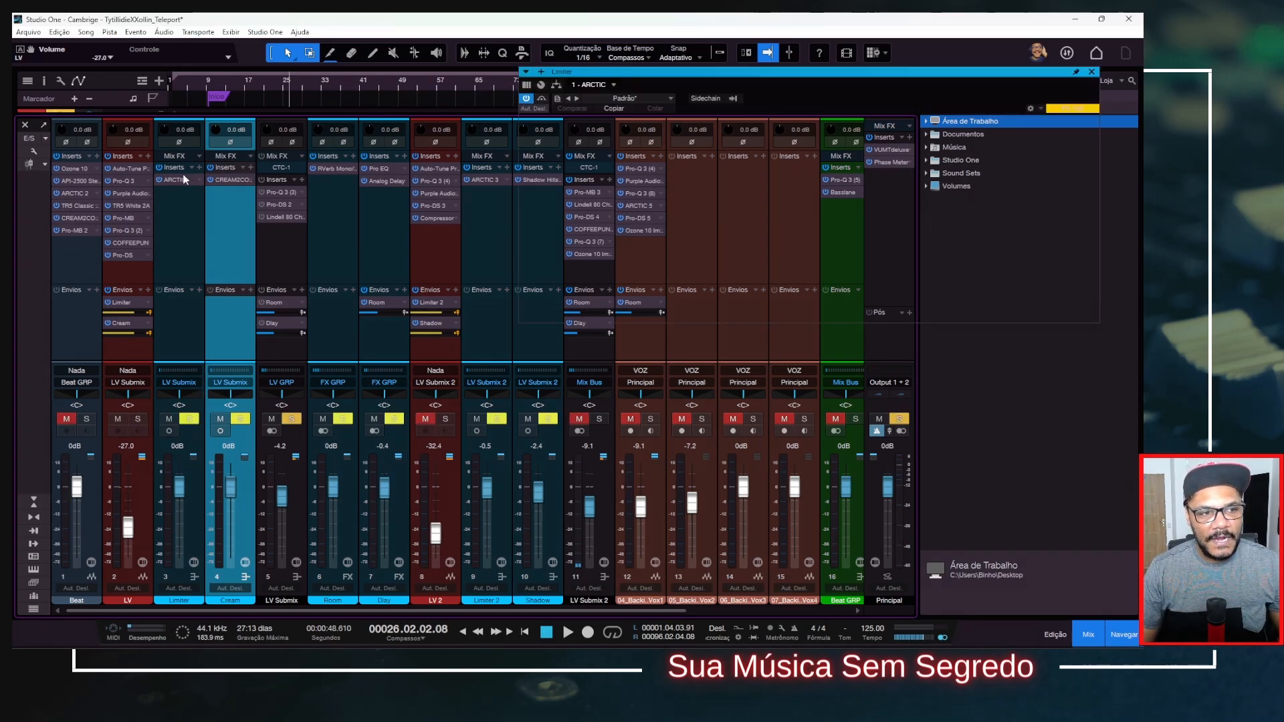
pyautogui.moveTo(796, 74); pyautogui.dragTo(668, 79)
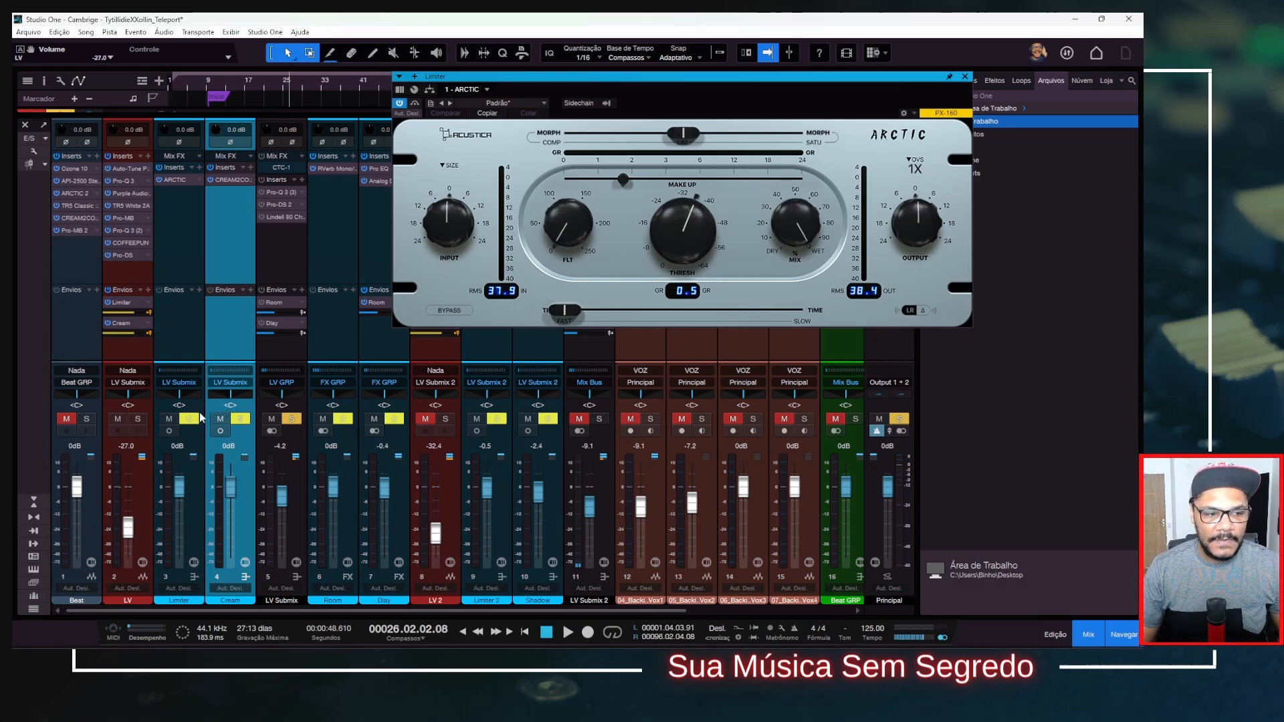
pyautogui.press('space')
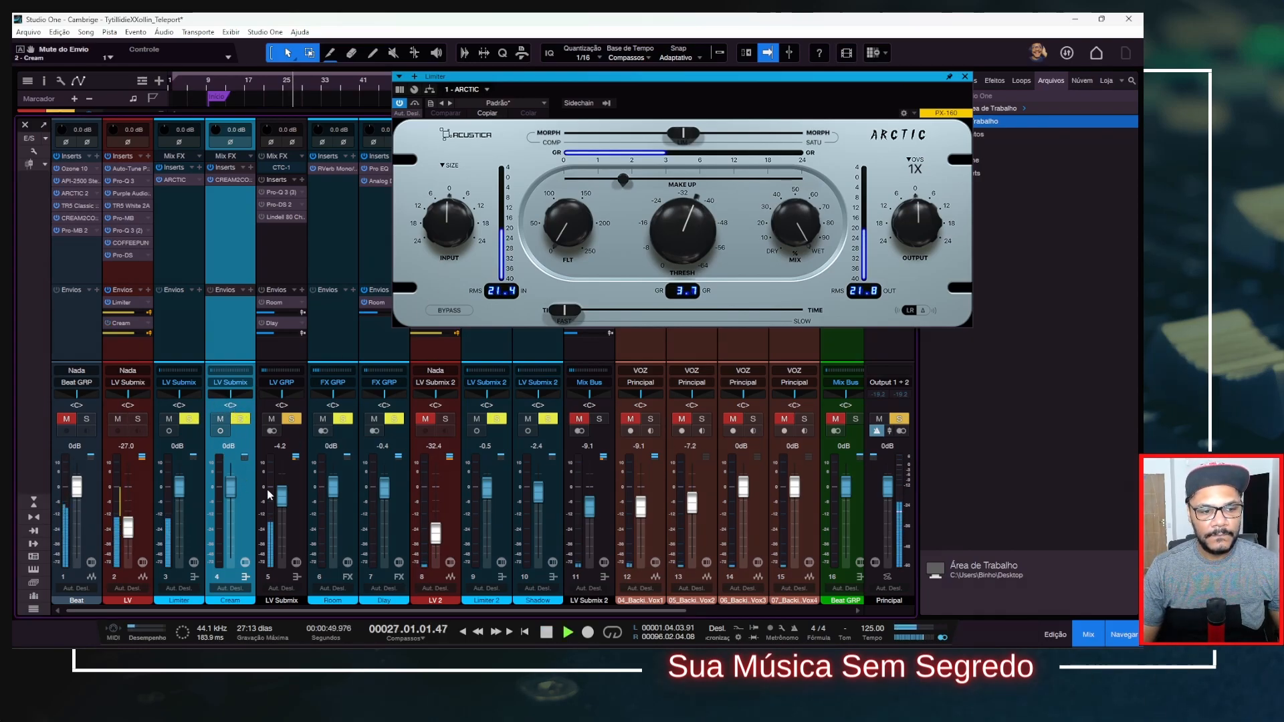
pyautogui.moveTo(271, 501)
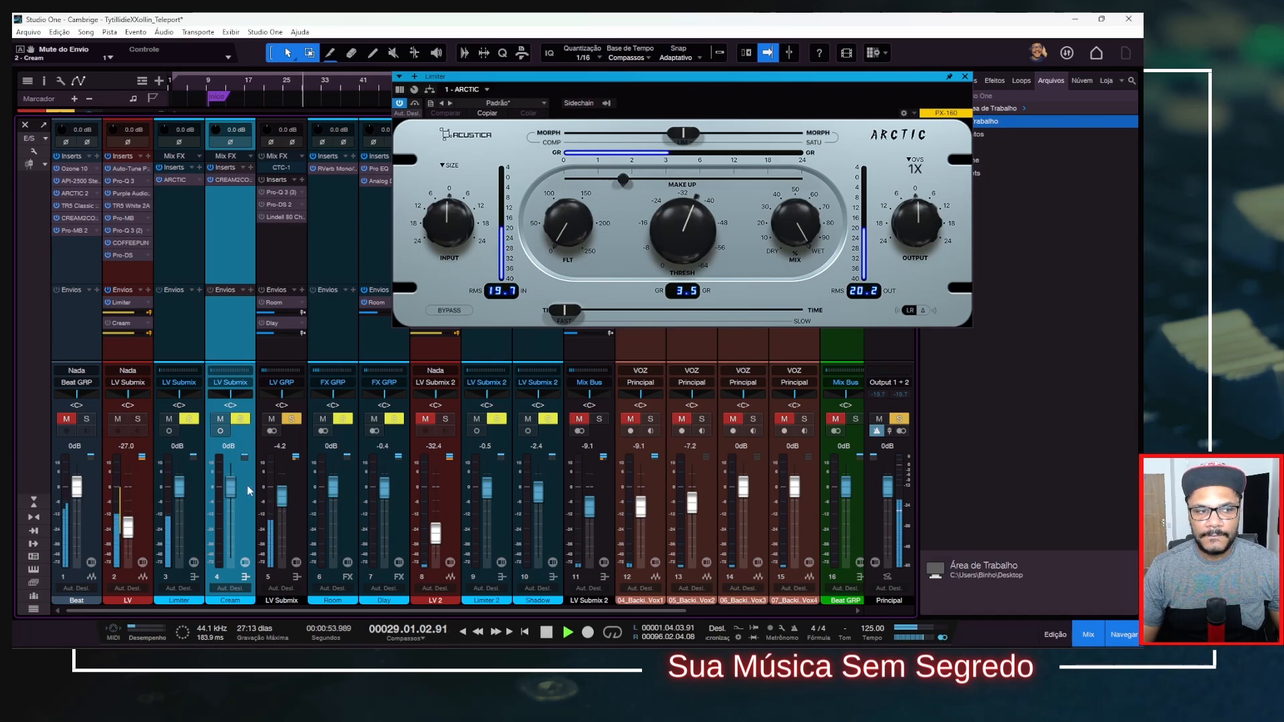
pyautogui.press('space')
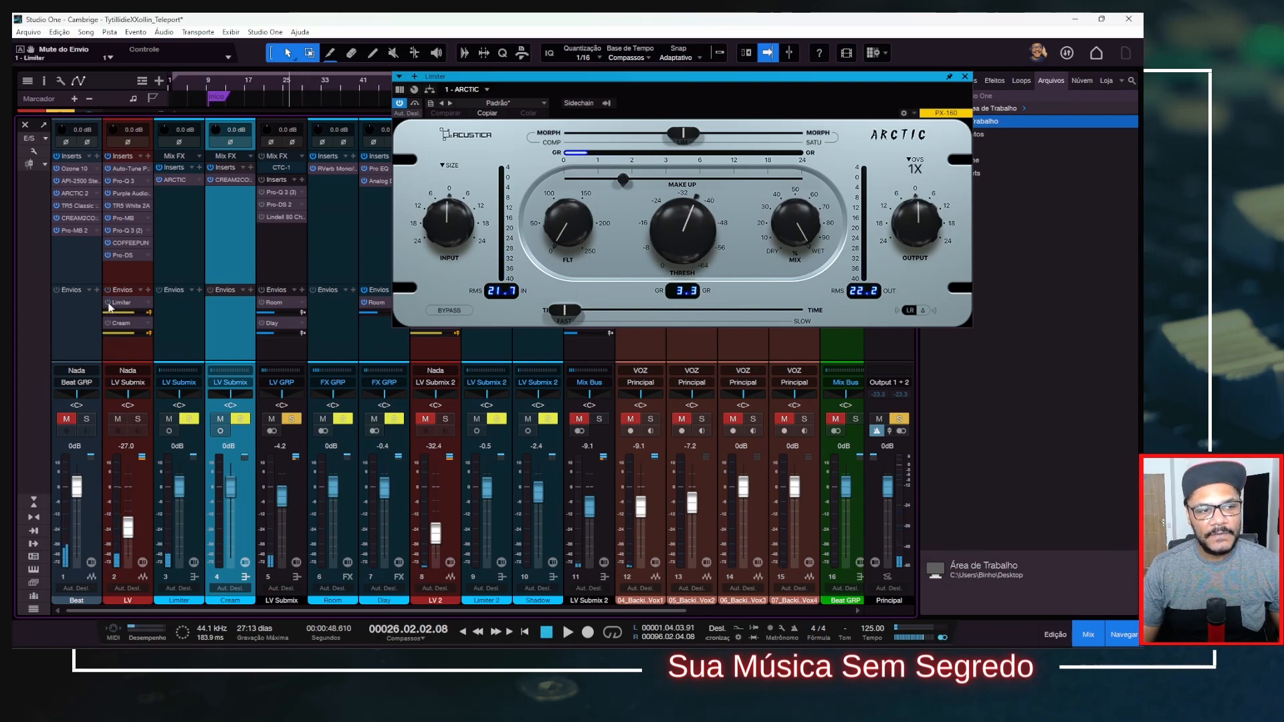
# Open CREAM2COMP on the Cream channel, audition its parallel compression with the LV sends during playback, and close its window.
pyautogui.click(229, 178)
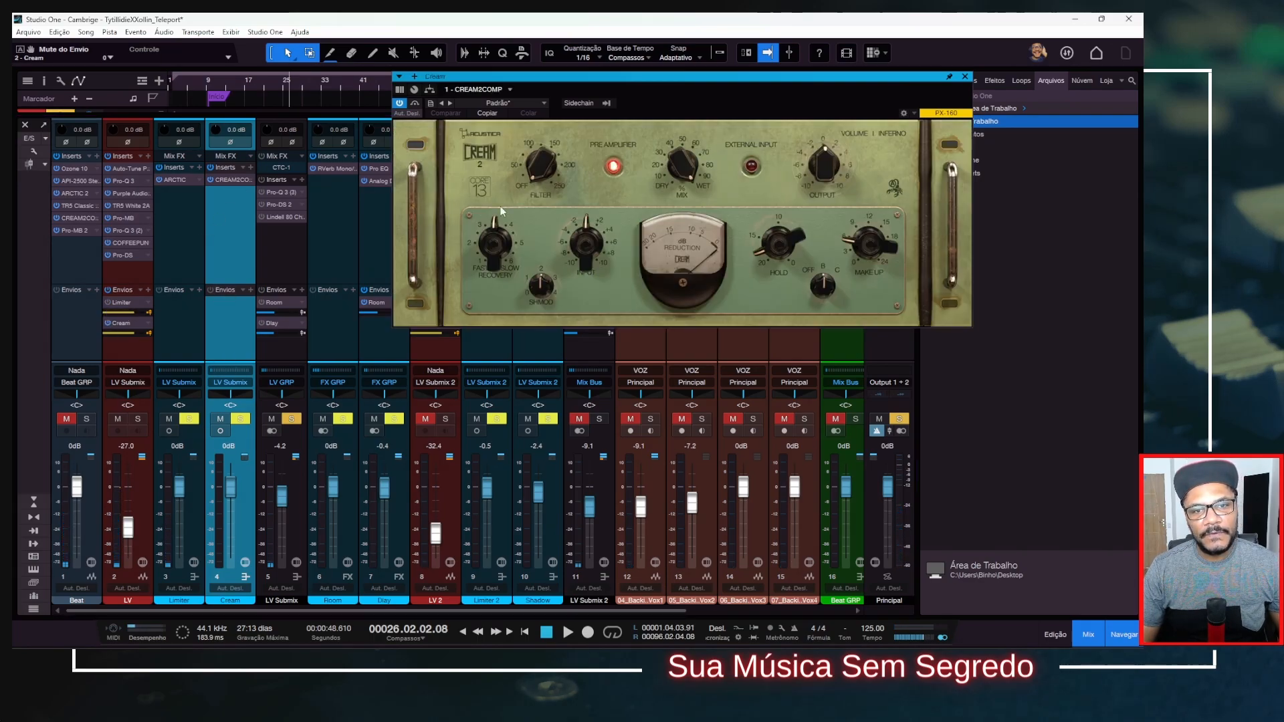
pyautogui.moveTo(801, 87); pyautogui.dragTo(832, 86)
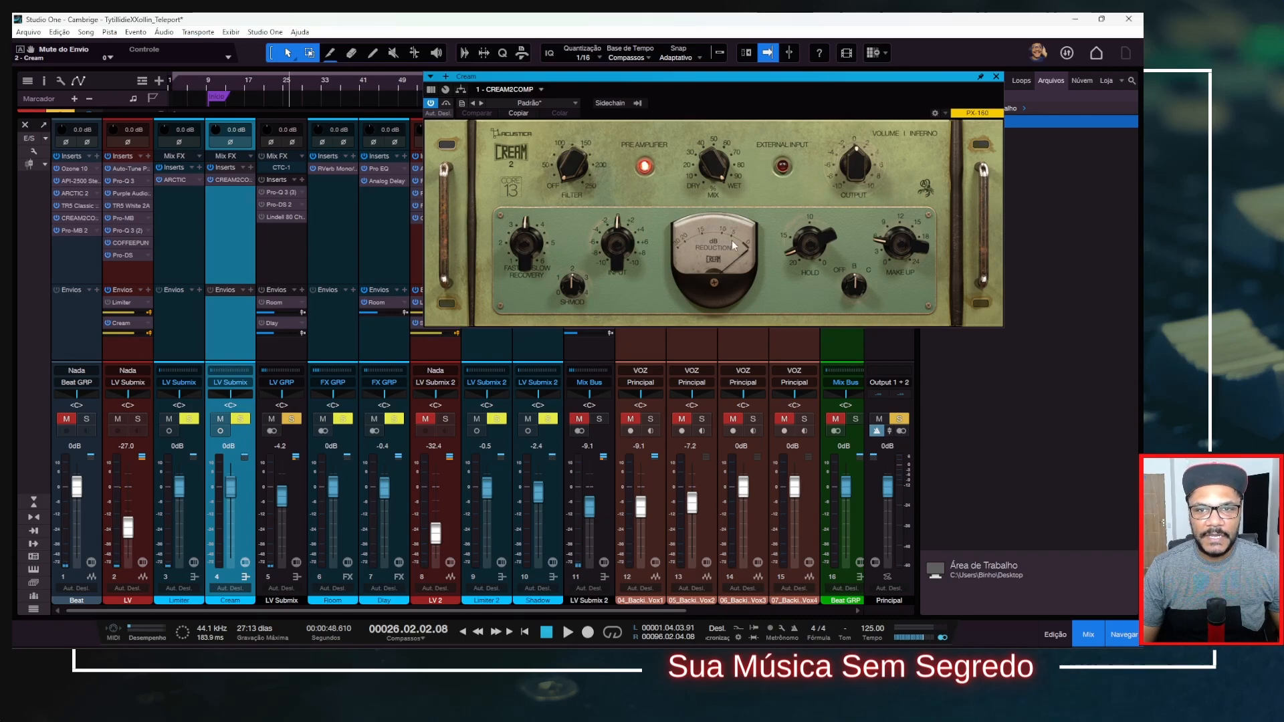
pyautogui.press('space')
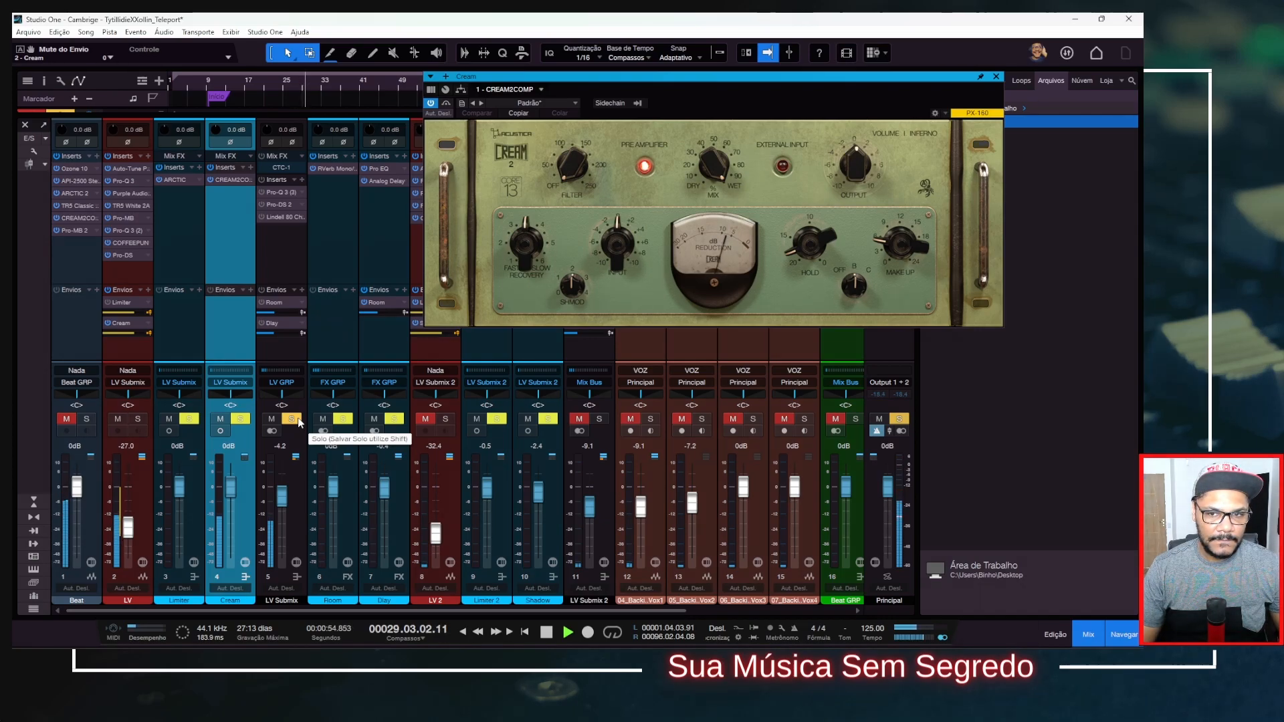
pyautogui.press('space')
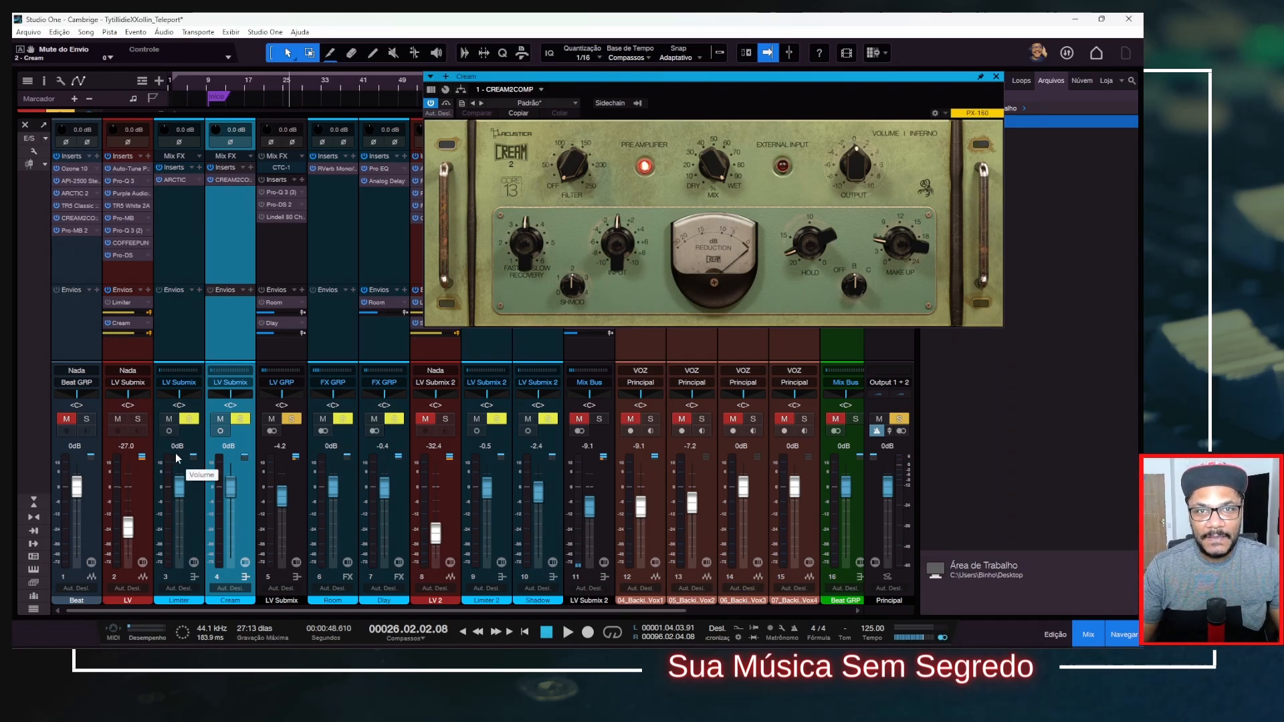
pyautogui.click(997, 76)
pyautogui.click(145, 349)
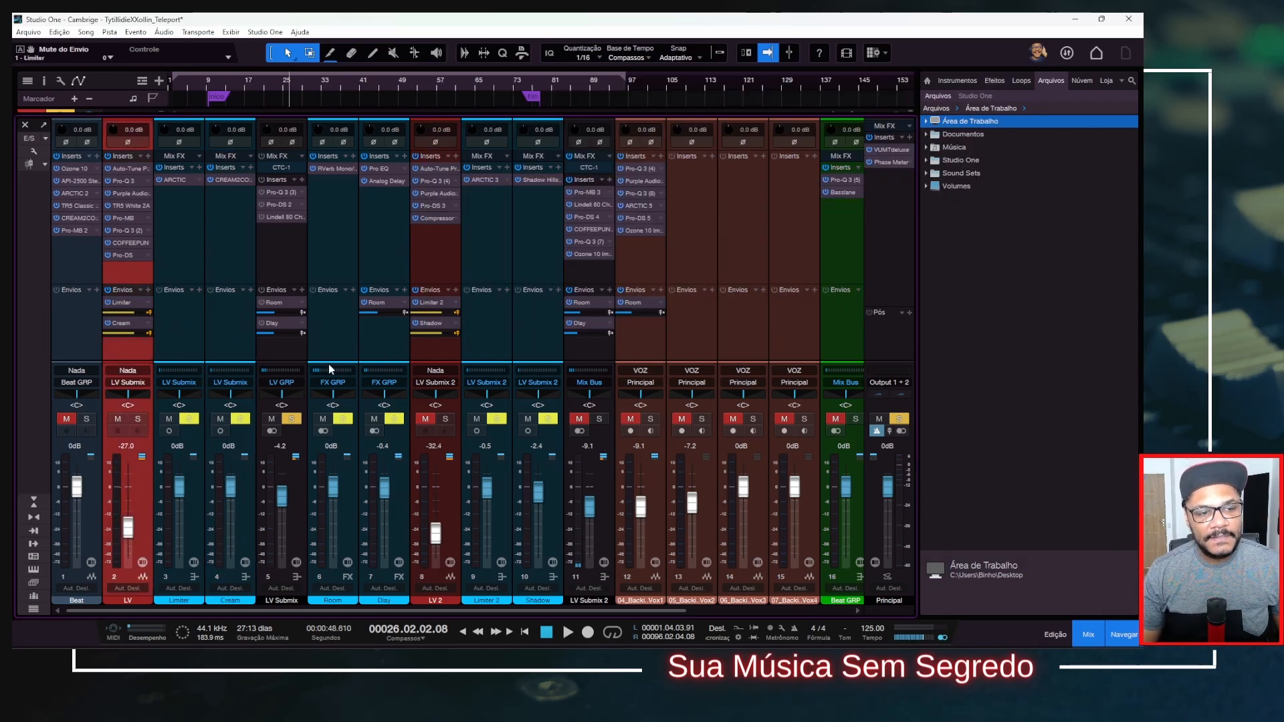
# Activate Pro-Q 3 (3) on the LV Submix channel and review its two dips.
pyautogui.click(291, 419)
pyautogui.click(291, 421)
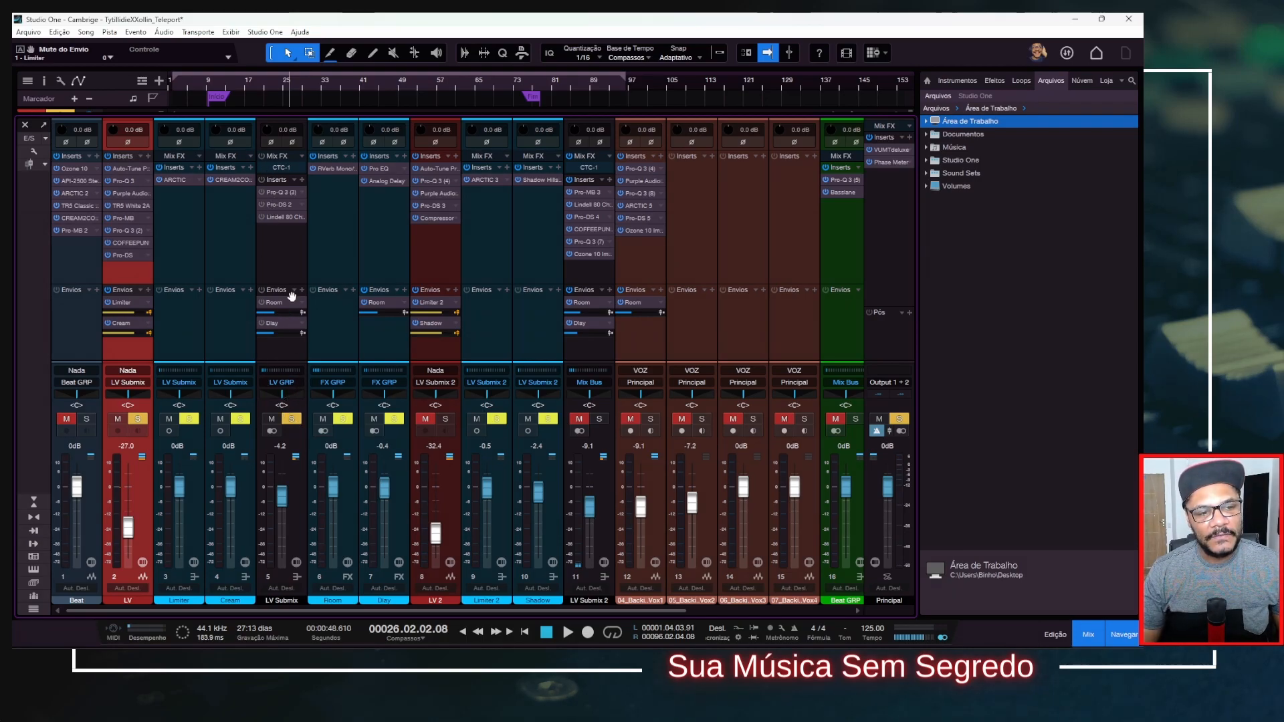
pyautogui.click(281, 249)
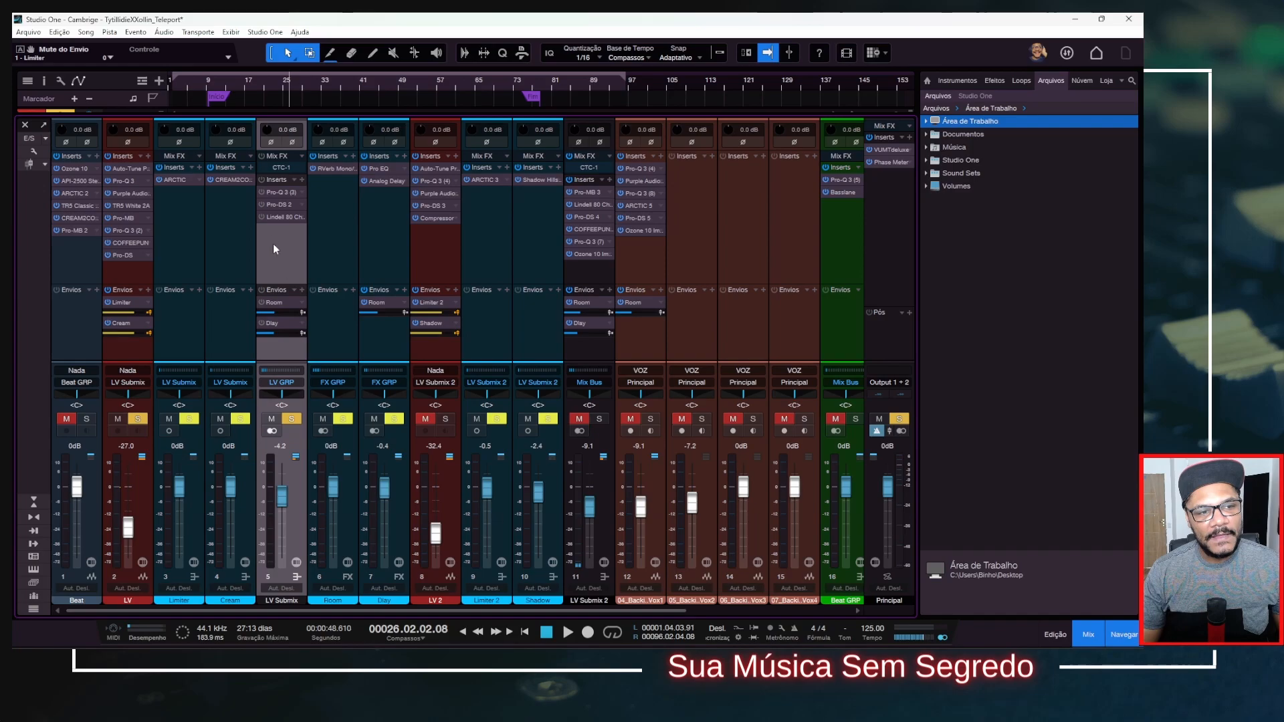
pyautogui.click(271, 191)
pyautogui.moveTo(576, 191); pyautogui.dragTo(848, 135)
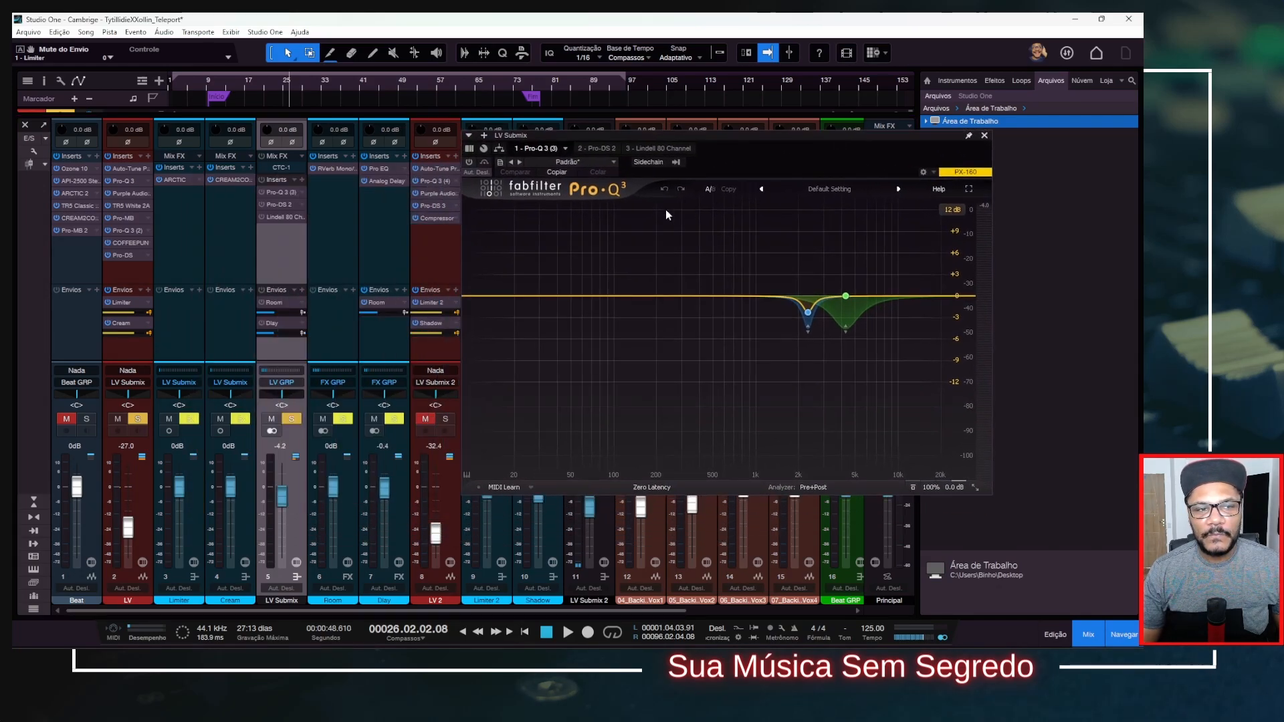
pyautogui.click(470, 163)
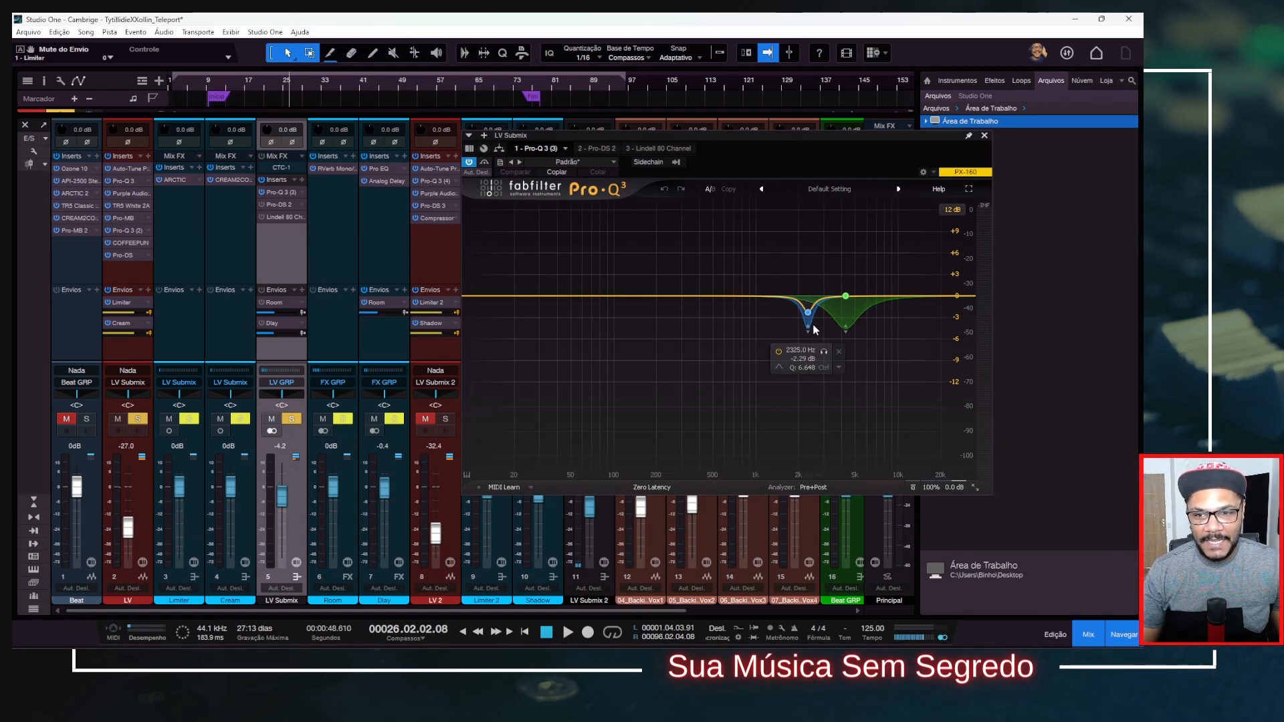
# Activate Pro-DS 2 and Lindell 80 Channel on LV Submix, review their settings, and close both plug-in windows.
pyautogui.click(262, 205)
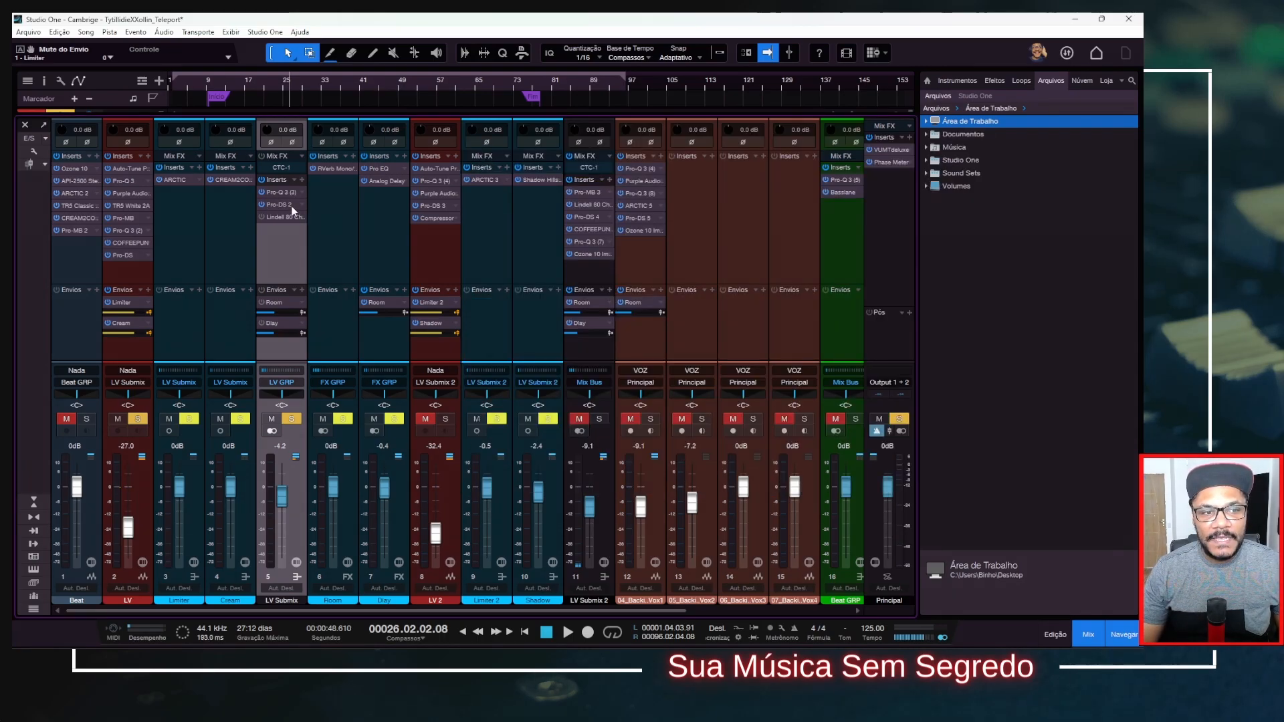
pyautogui.doubleClick(291, 208)
pyautogui.click(831, 137)
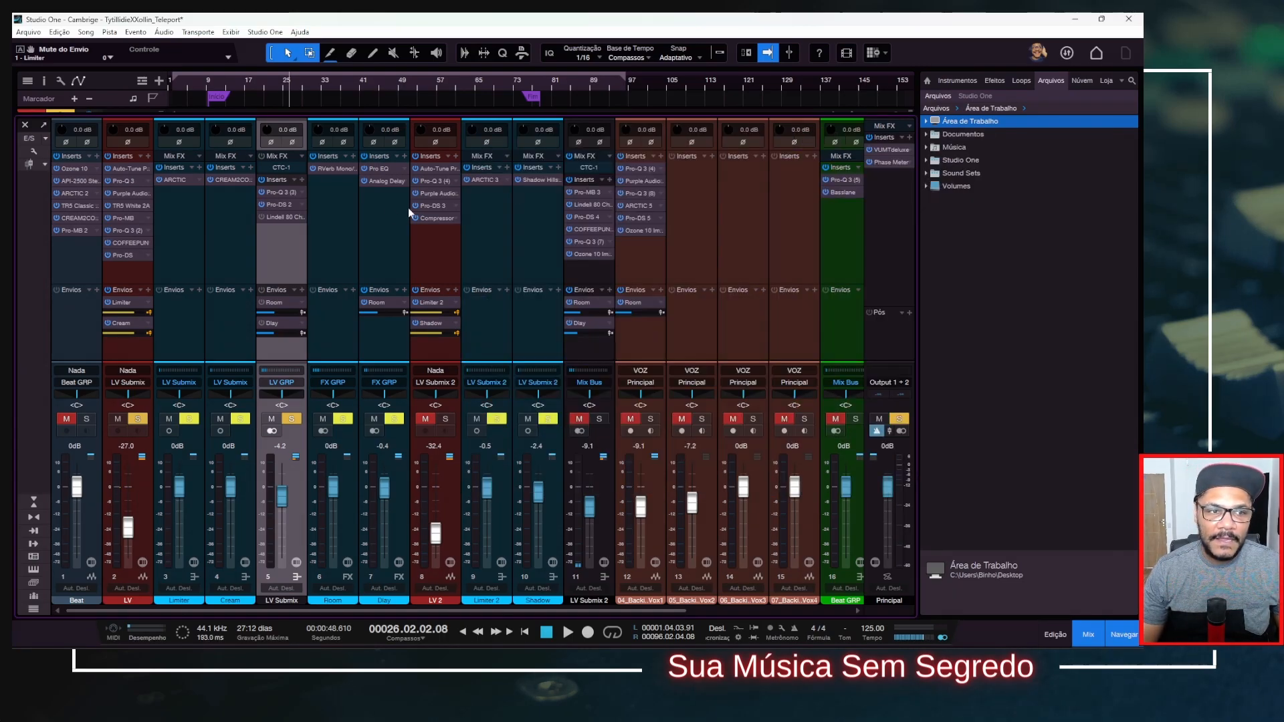
pyautogui.doubleClick(267, 217)
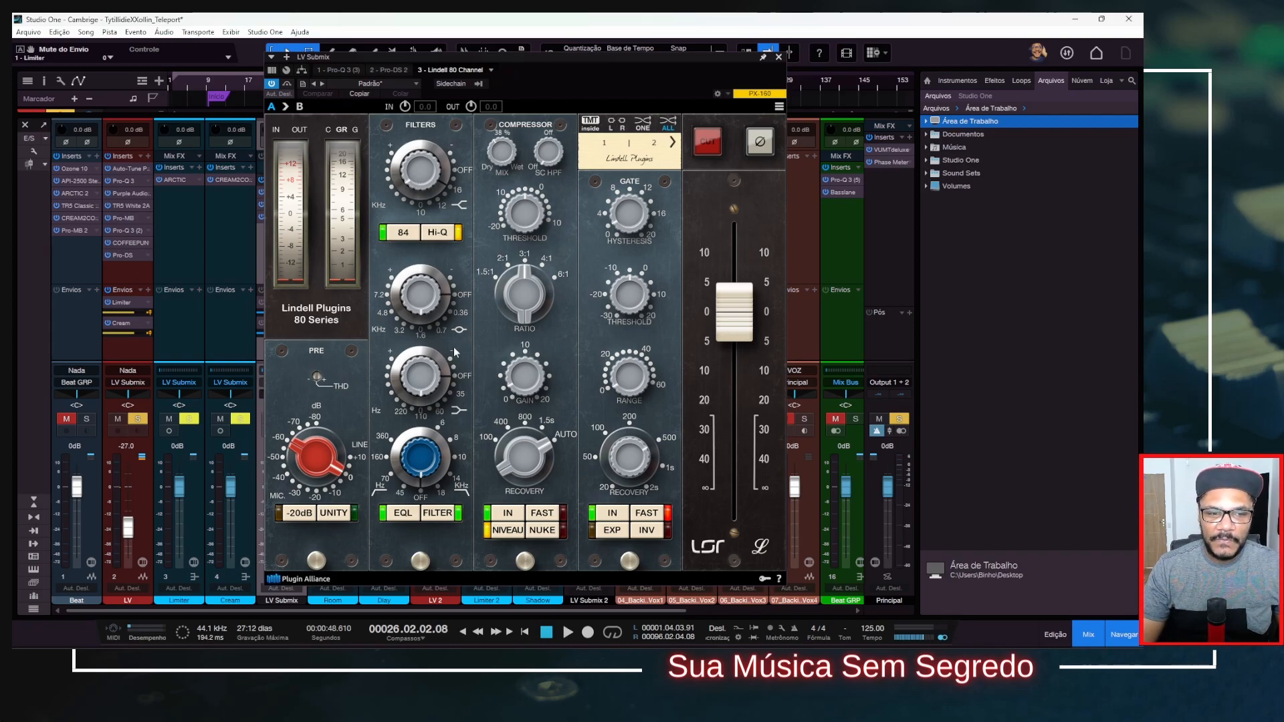
pyautogui.click(779, 58)
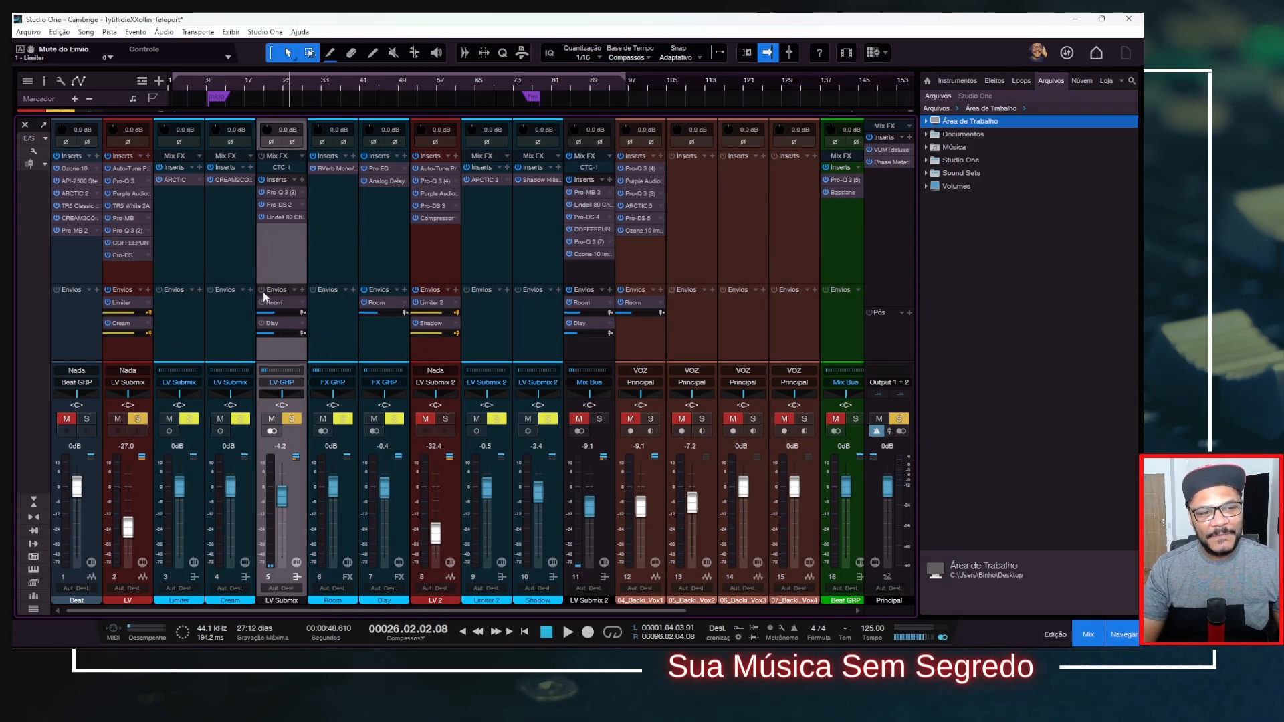
# Review the RVerb settings on the Room channel and the Analog Delay settings on Dlay, closing each window.
pyautogui.click(339, 236)
pyautogui.click(330, 168)
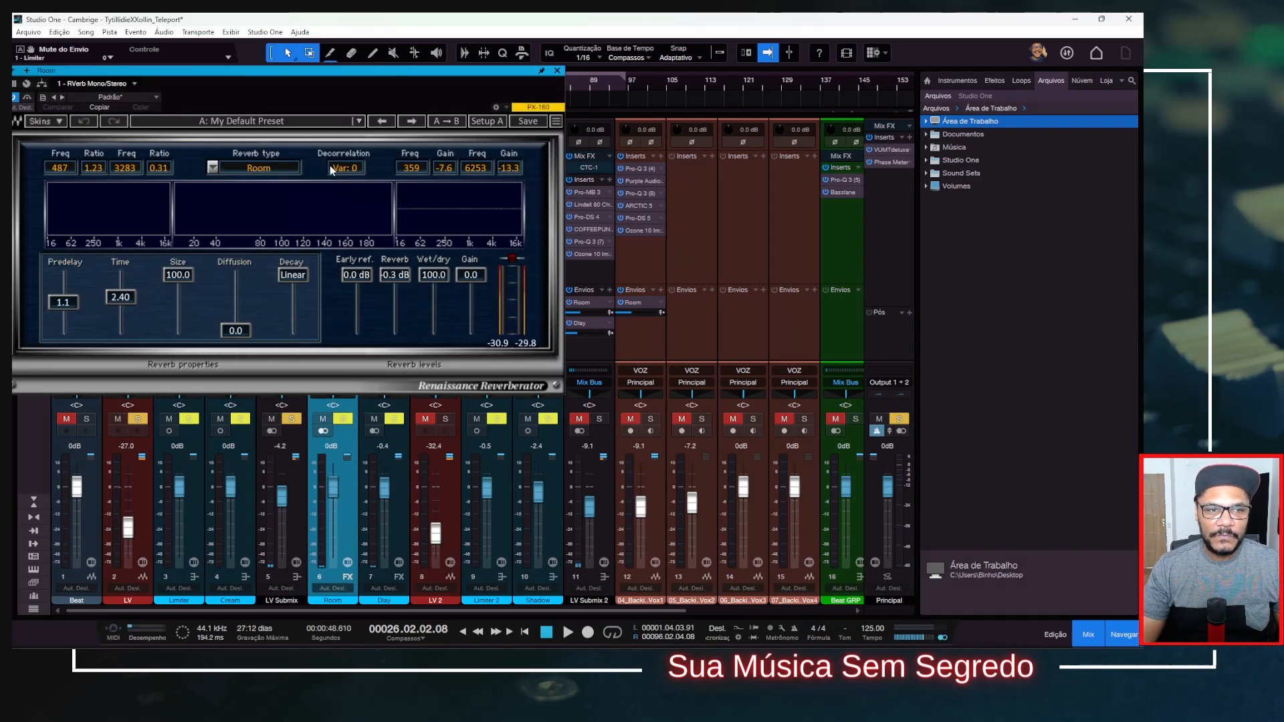
pyautogui.moveTo(501, 73); pyautogui.dragTo(641, 99)
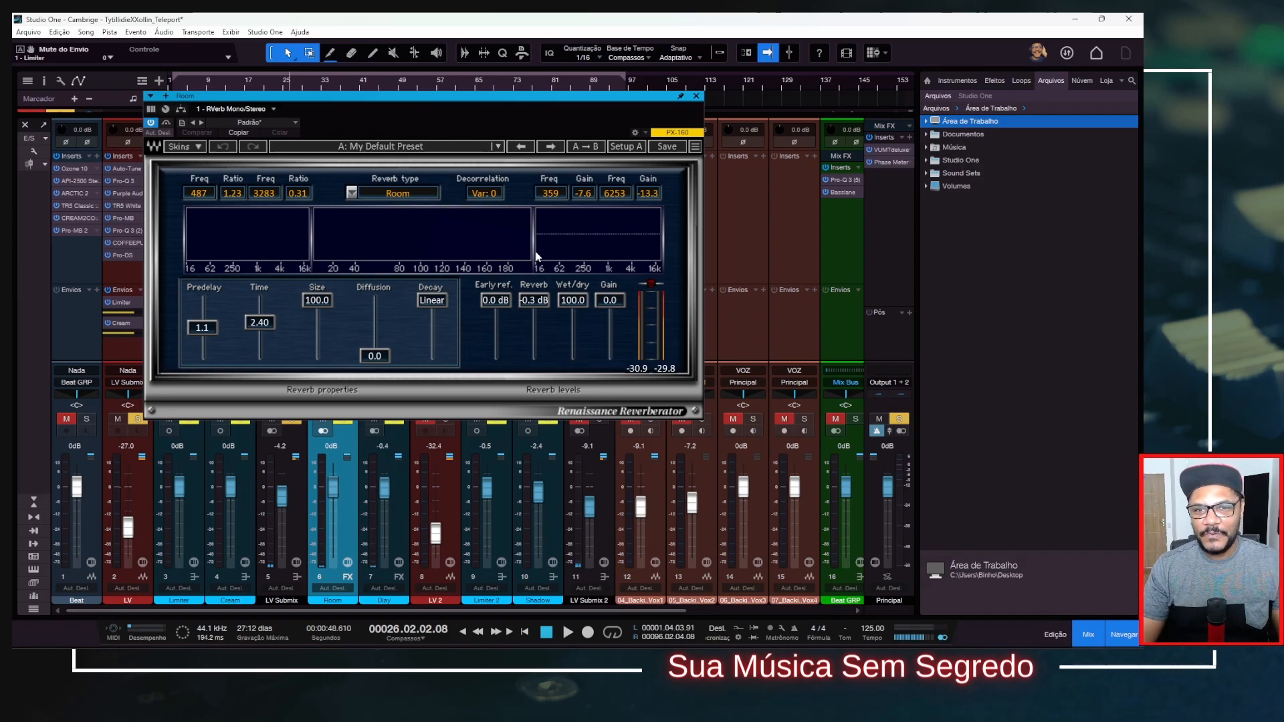
pyautogui.click(696, 98)
pyautogui.click(383, 182)
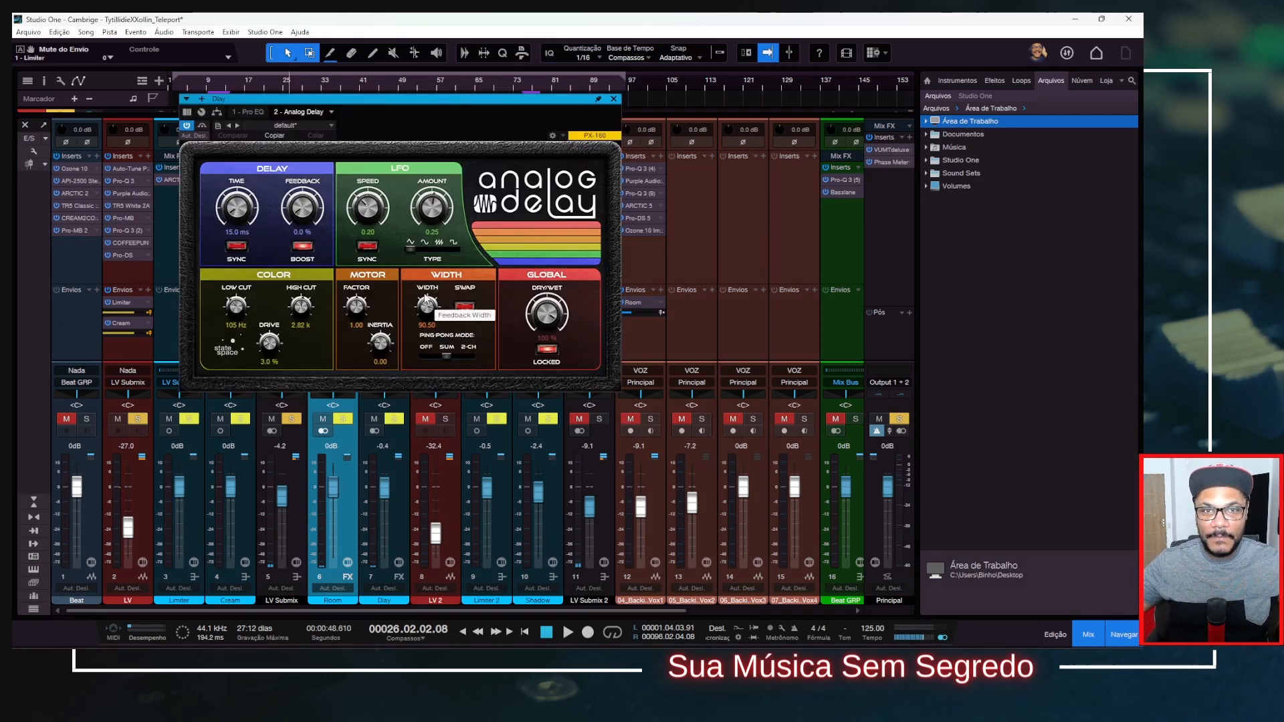
pyautogui.click(613, 99)
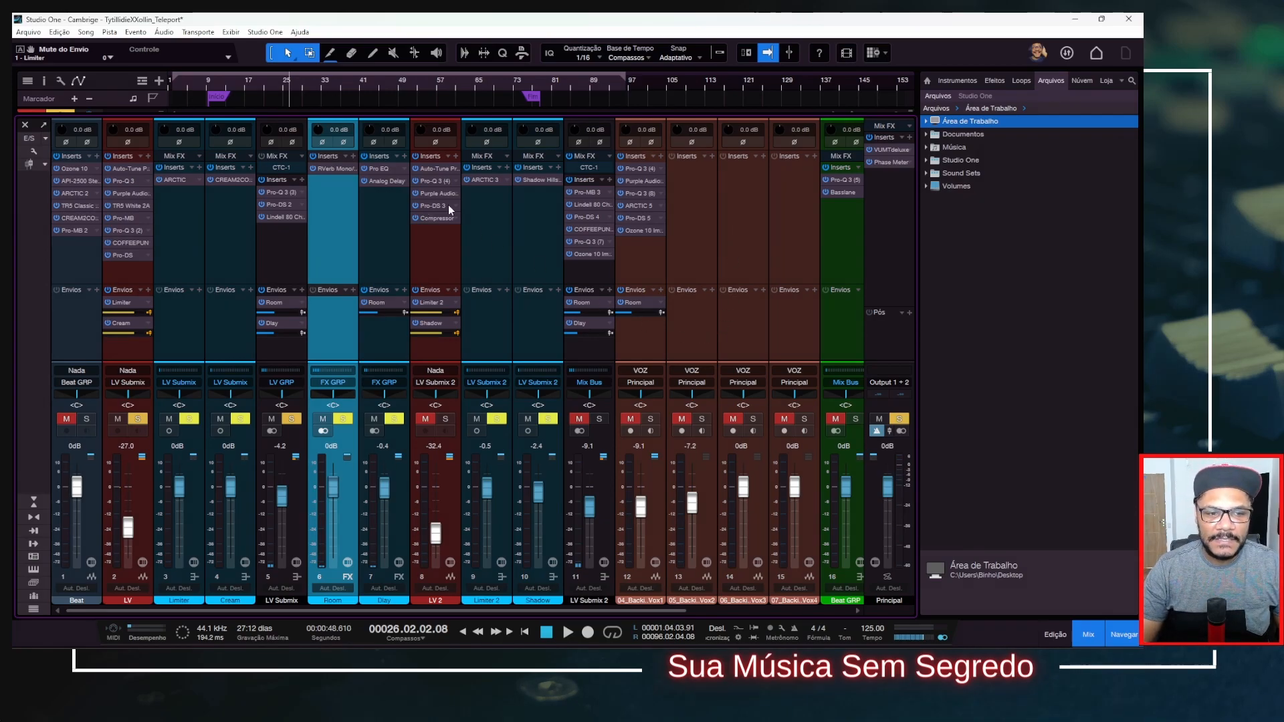
# Select the LV 2 channel, then view the Shadow Hills Mastering Compressor on the Mix Bus and close its window.
pyautogui.click(449, 247)
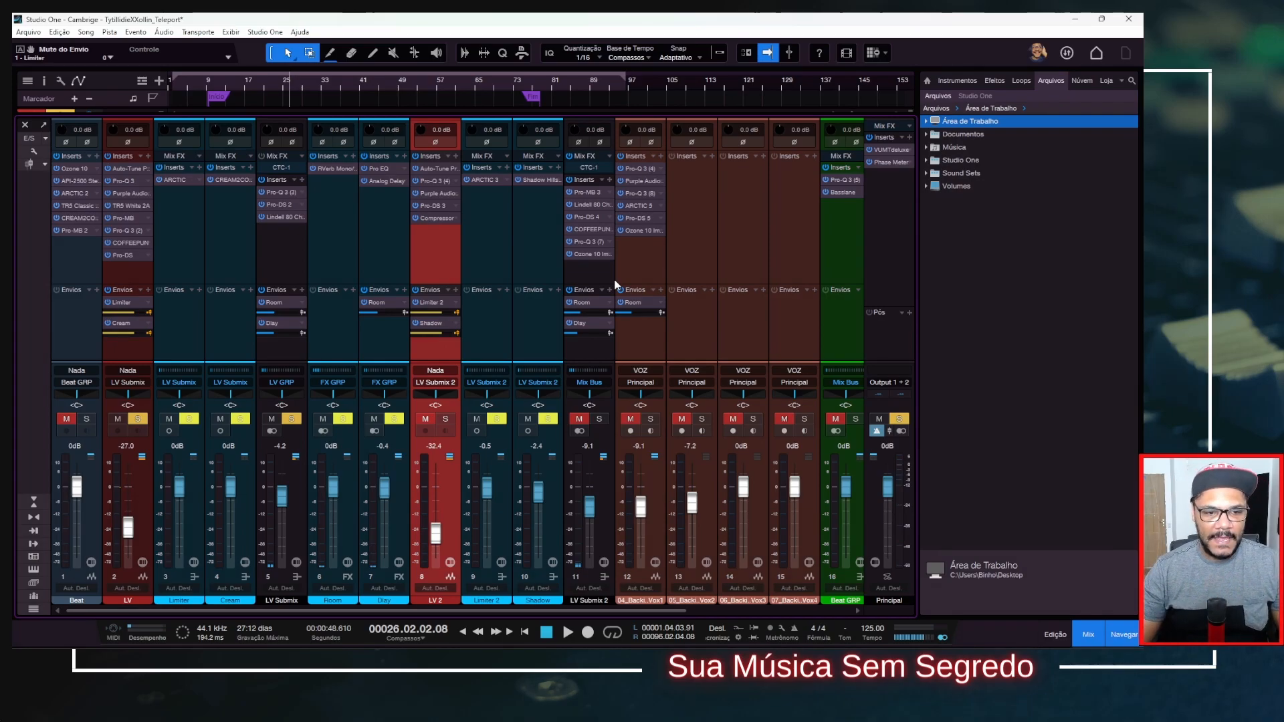
pyautogui.hscroll(4, 748, 348)
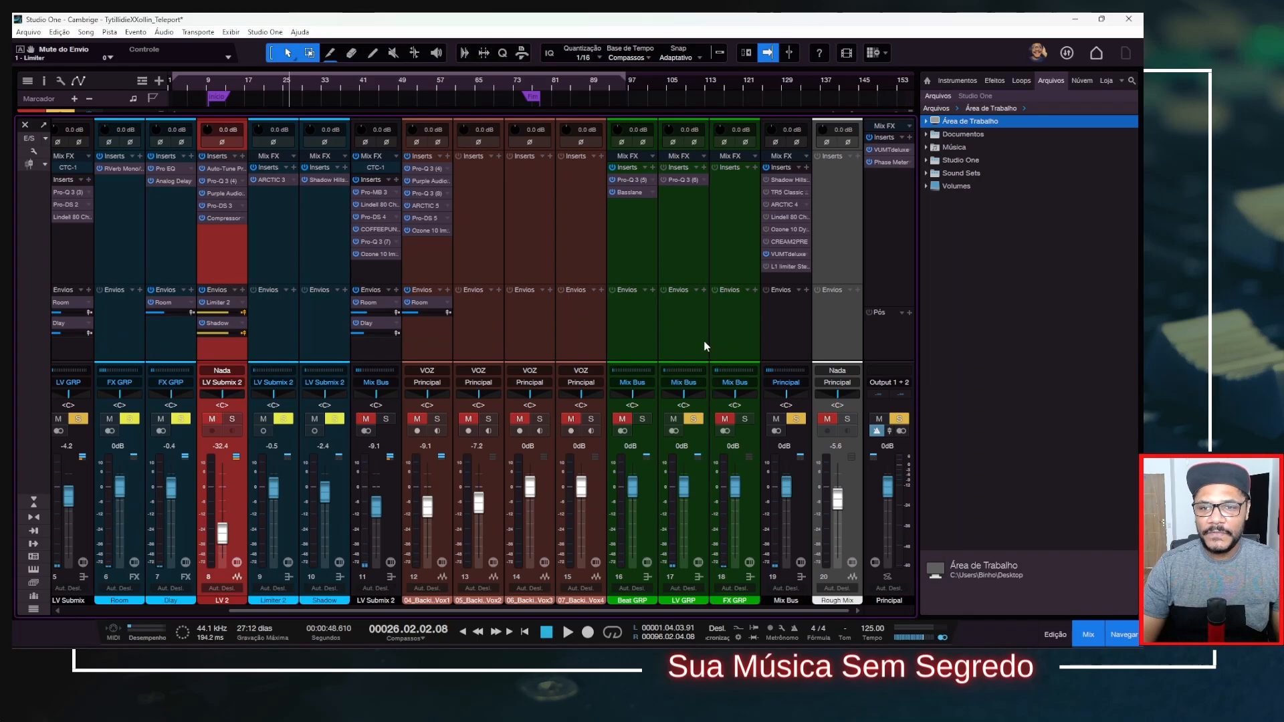
pyautogui.click(782, 178)
pyautogui.moveTo(720, 246); pyautogui.dragTo(536, 169)
pyautogui.click(705, 160)
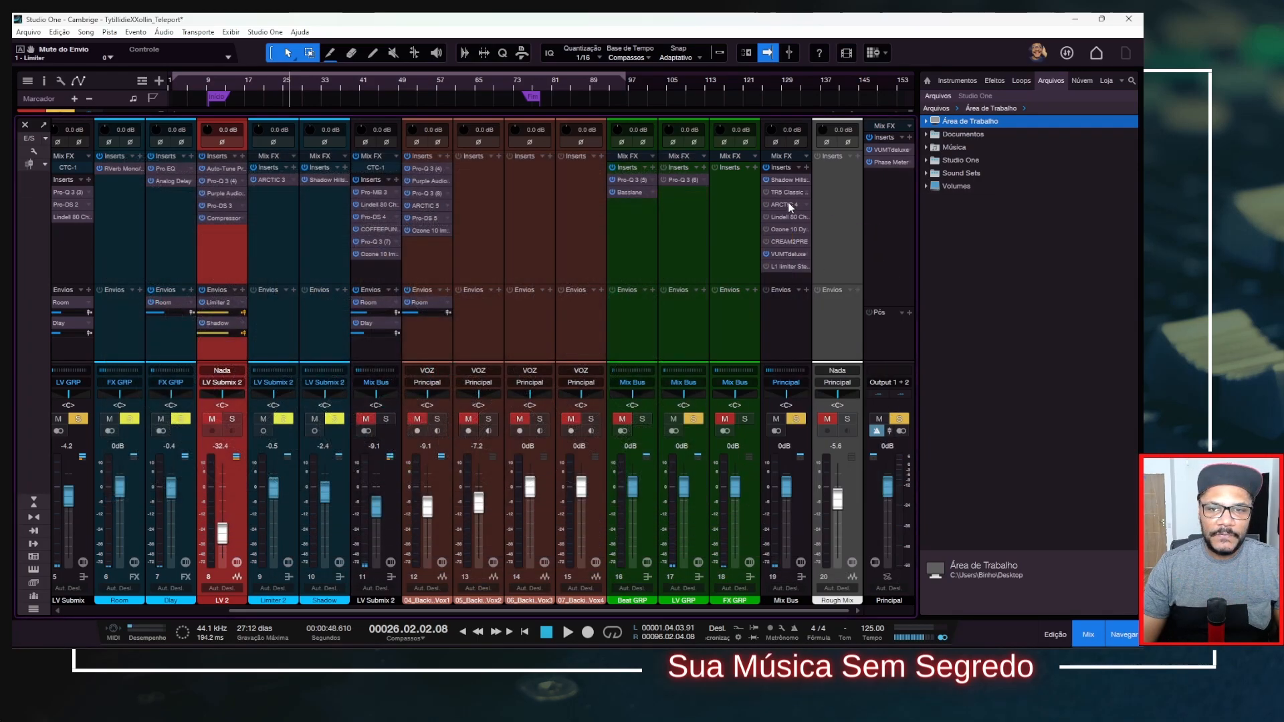
# Activate TR5 Classic Multi Band Limiter on the Mix Bus, review its settings, and close its window.
pyautogui.click(767, 192)
pyautogui.click(788, 194)
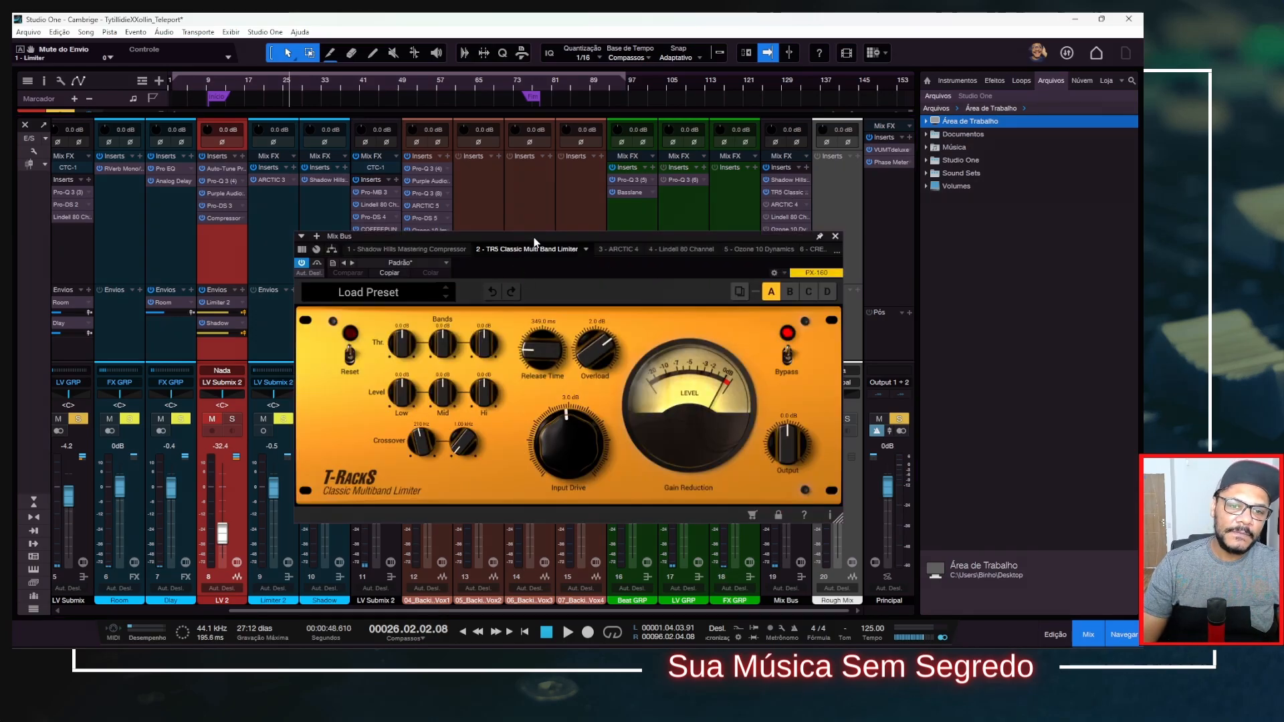
pyautogui.moveTo(535, 242); pyautogui.dragTo(382, 188)
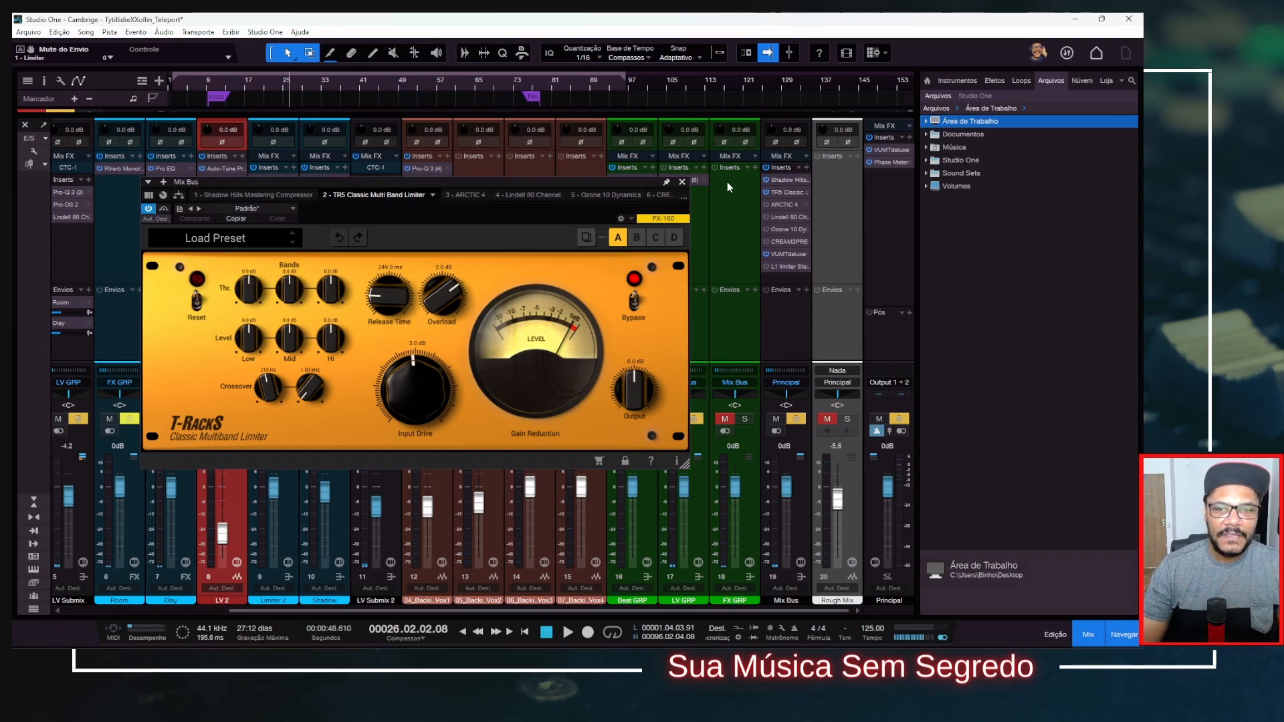
pyautogui.click(682, 182)
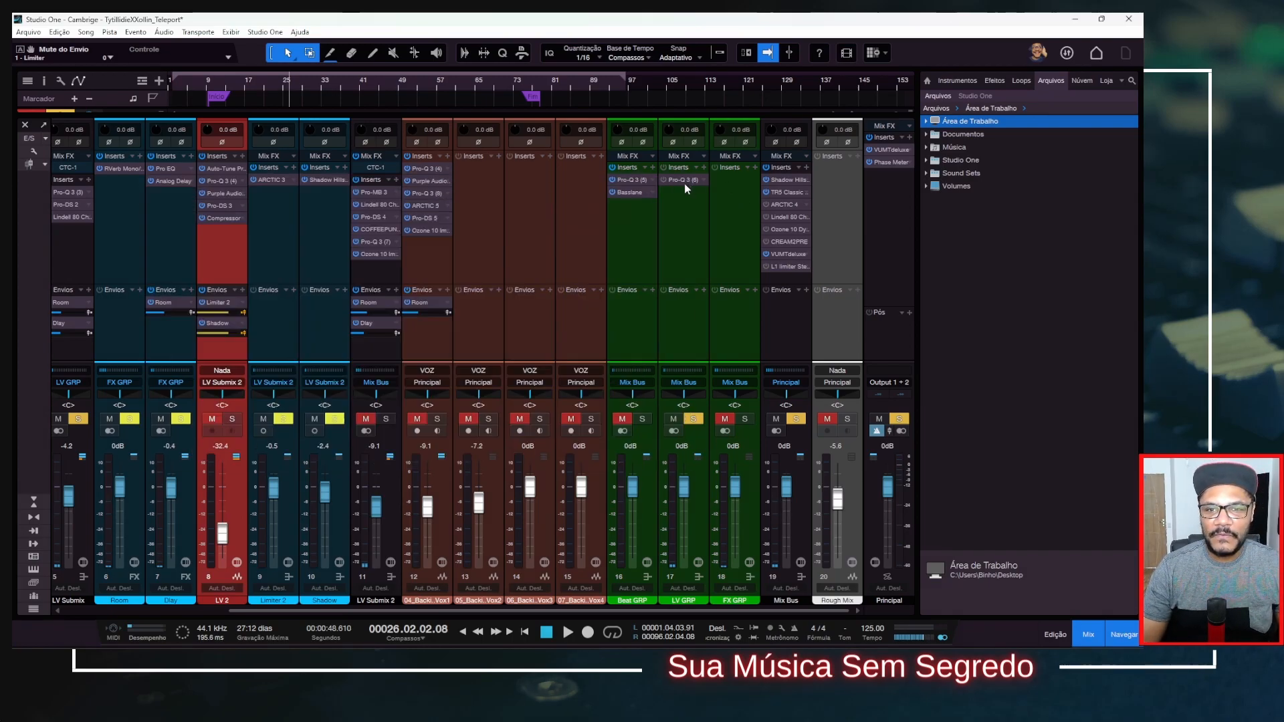
# Activate ARCTIC 4 on the Mix Bus, review its compression settings, and close its window.
pyautogui.click(781, 204)
pyautogui.moveTo(462, 184); pyautogui.dragTo(429, 161)
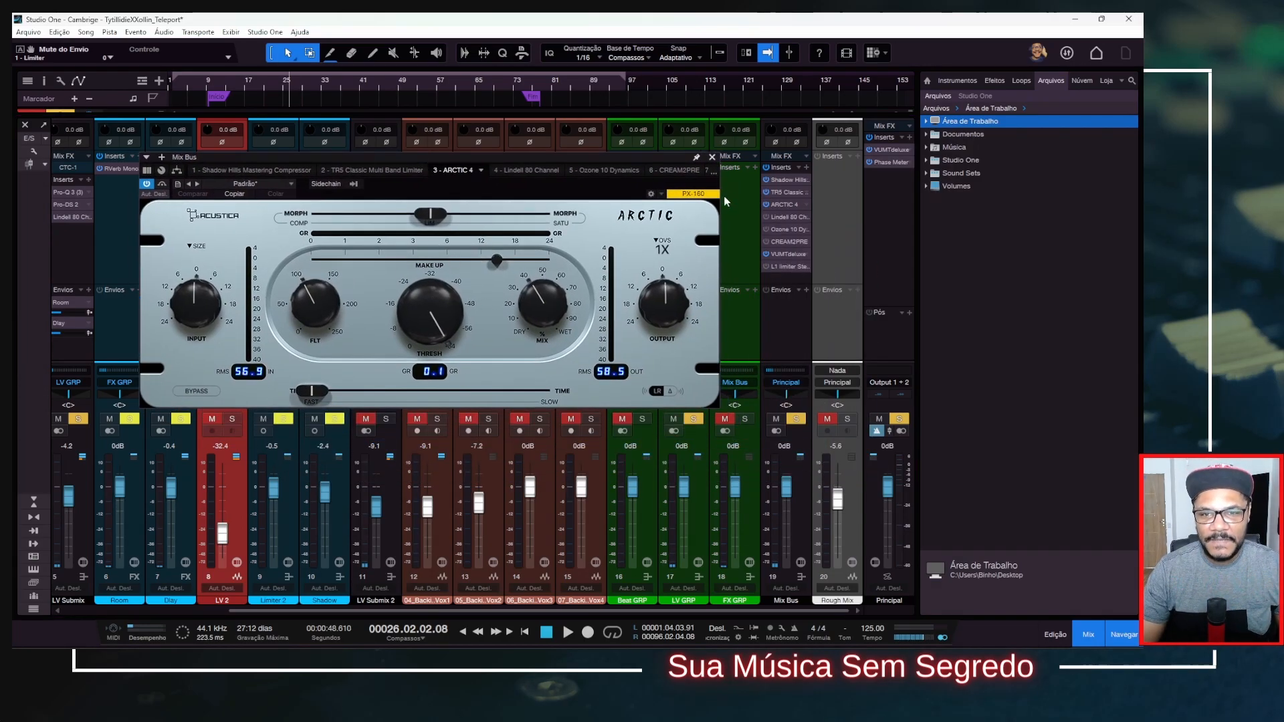
pyautogui.click(712, 157)
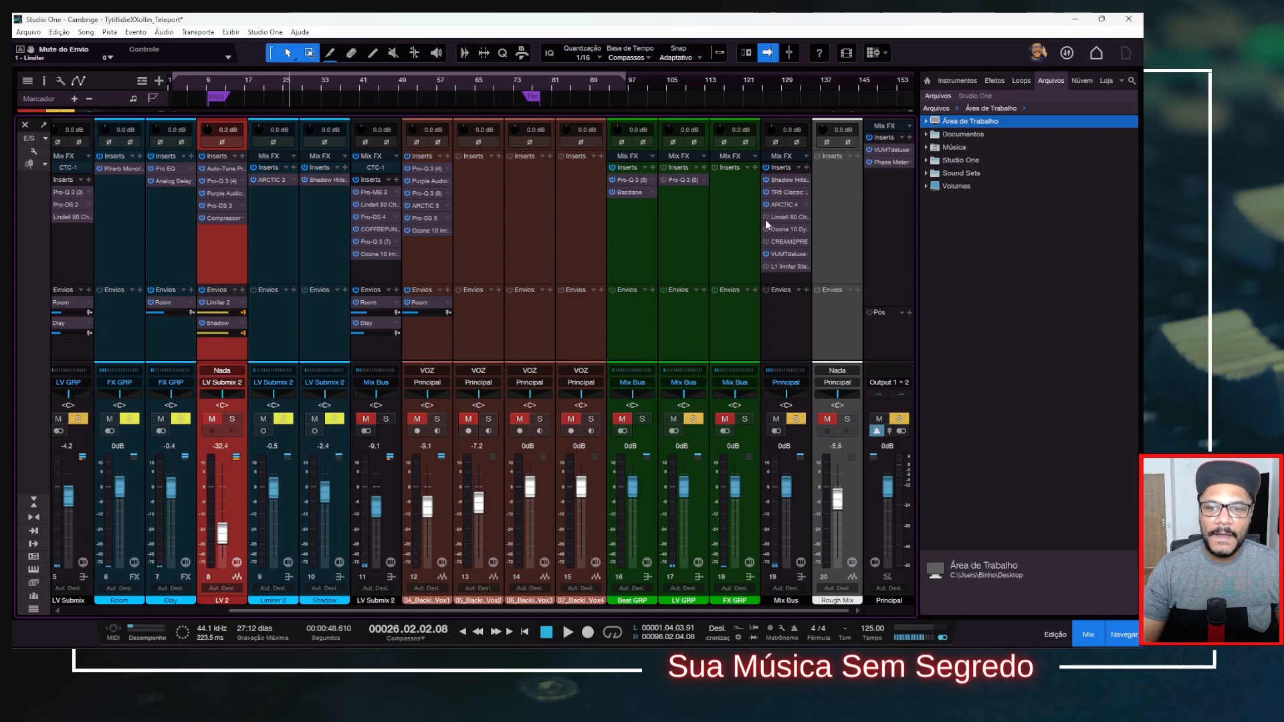
# Activate Lindell 80 Channel on the Mix Bus, review its preamp, filter and compressor settings, and close its window.
pyautogui.click(780, 215)
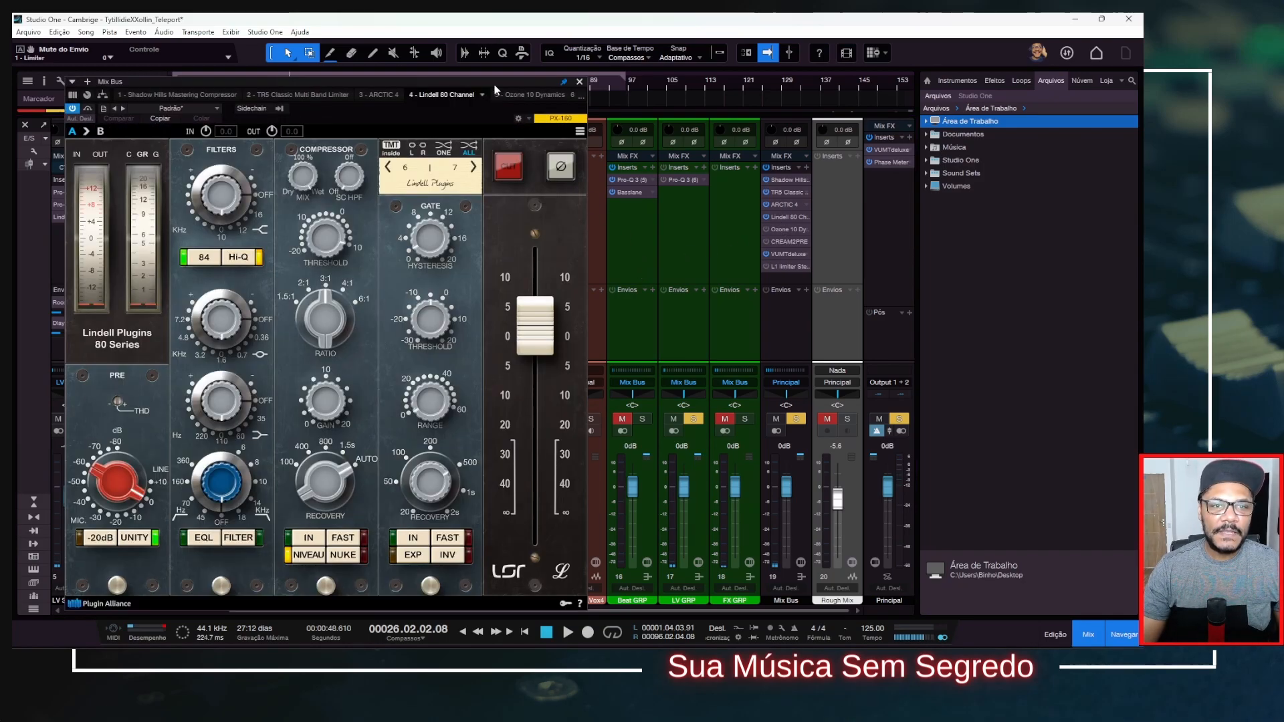
pyautogui.moveTo(495, 84); pyautogui.dragTo(570, 57)
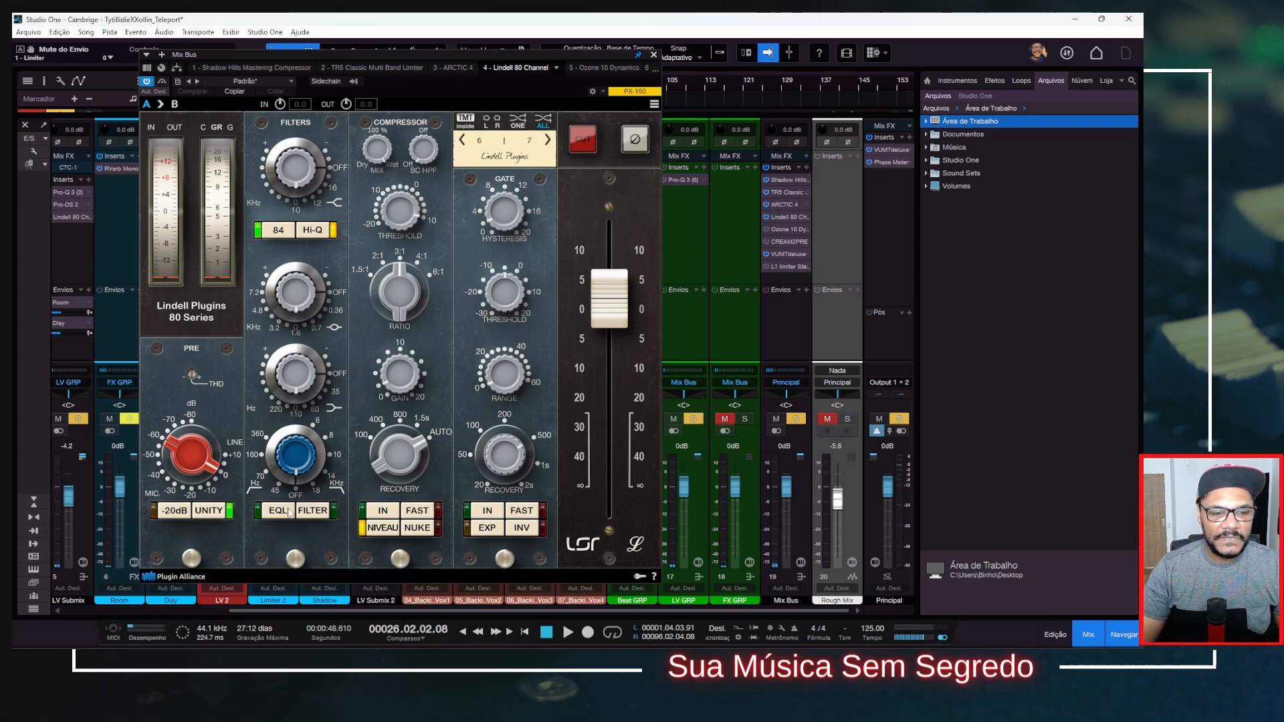
pyautogui.click(654, 56)
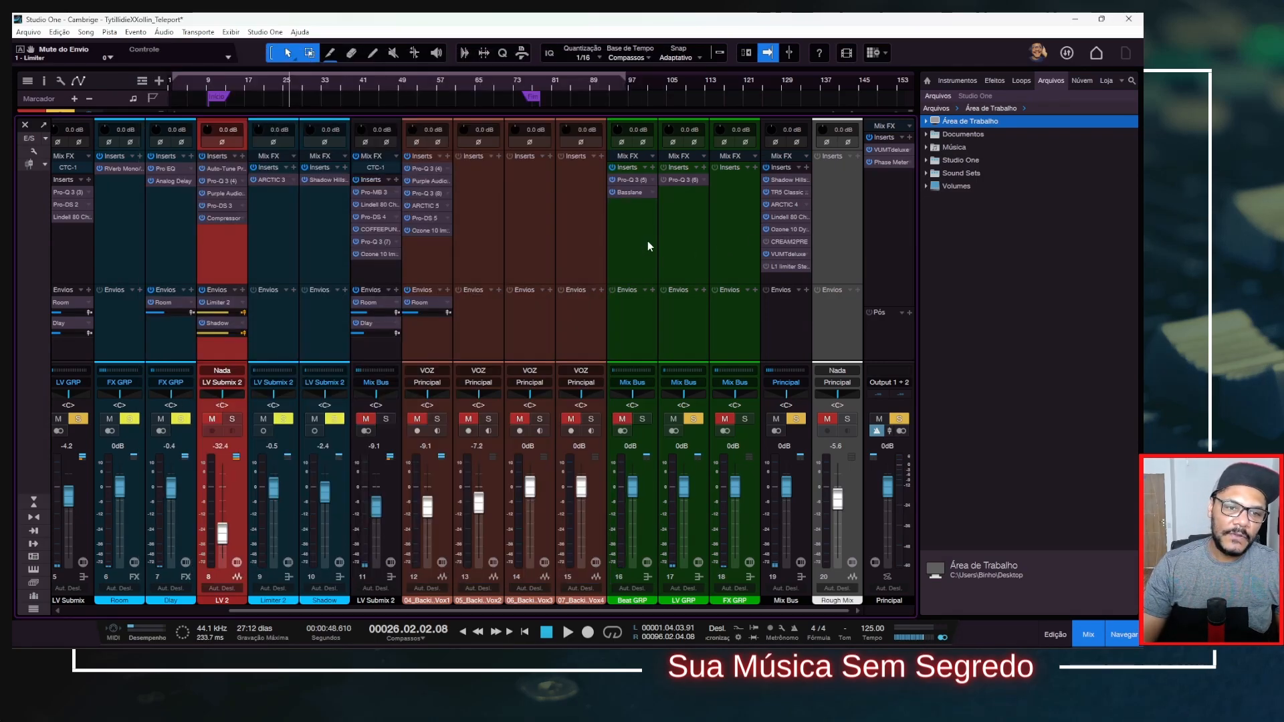
# Activate Ozone 10 Dynamics and CREAM2PRE on the Mix Bus, review their settings, and close the plug-in window.
pyautogui.click(788, 229)
pyautogui.moveTo(463, 127); pyautogui.dragTo(487, 123)
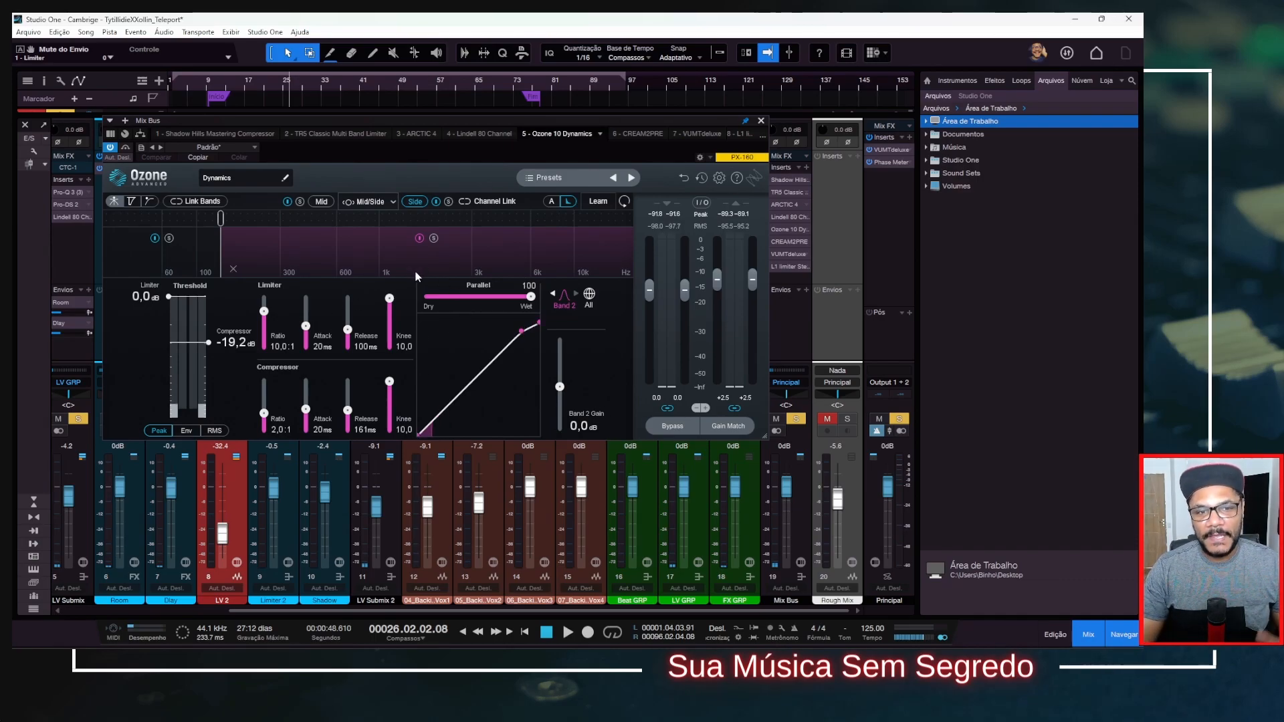
pyautogui.click(643, 133)
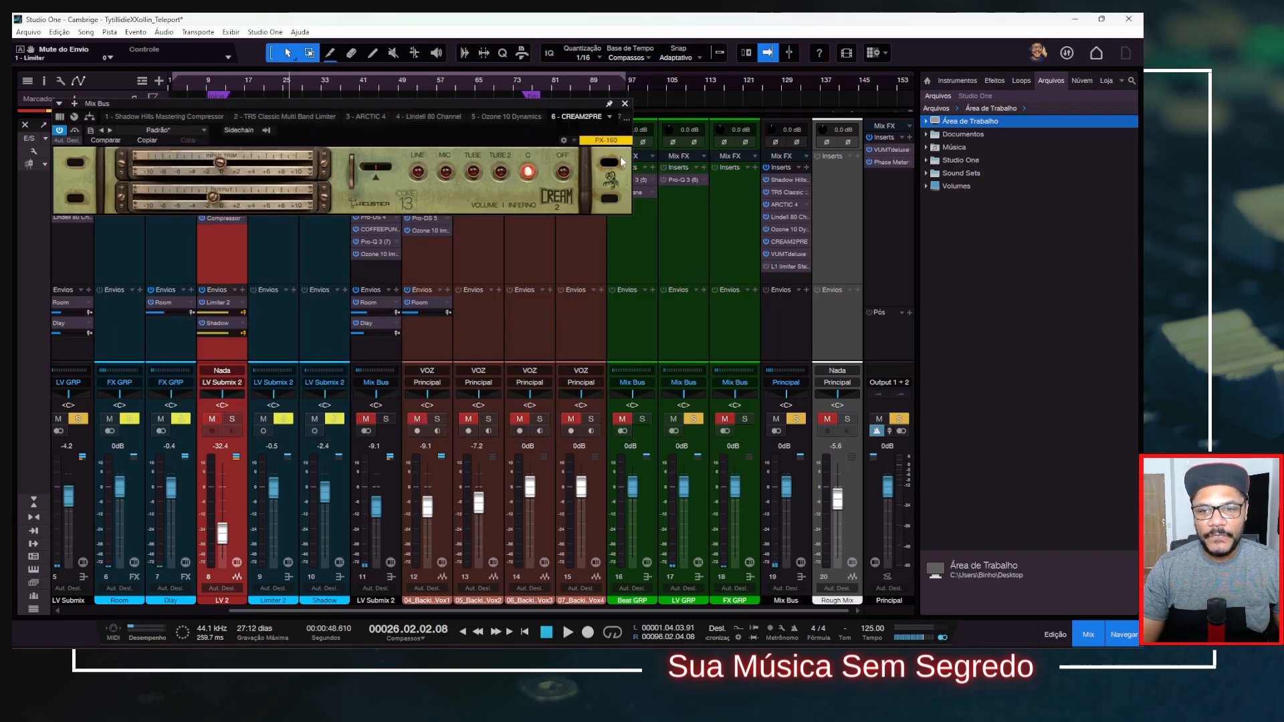
pyautogui.moveTo(178, 106); pyautogui.dragTo(235, 100)
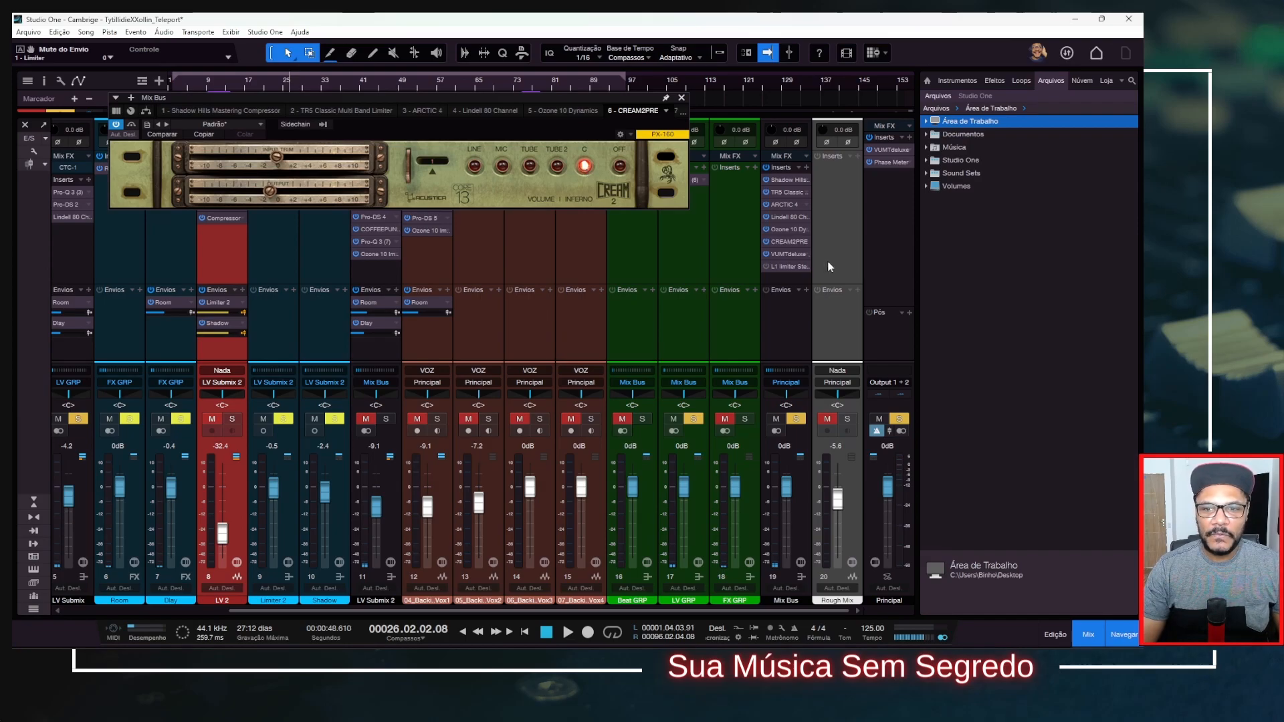
pyautogui.click(682, 99)
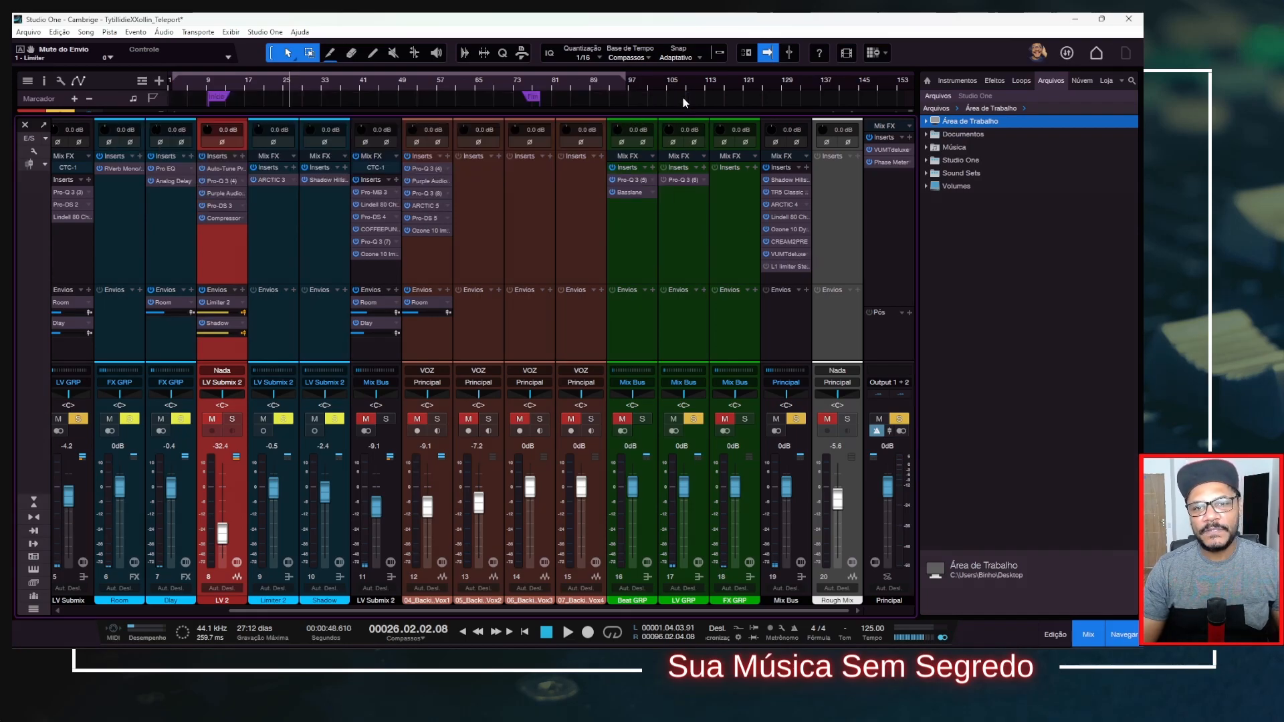
# Toggle the Mix Bus solo off and on, play the song to check levels on its VUMTdeluxe meter, and close the meter.
pyautogui.click(788, 254)
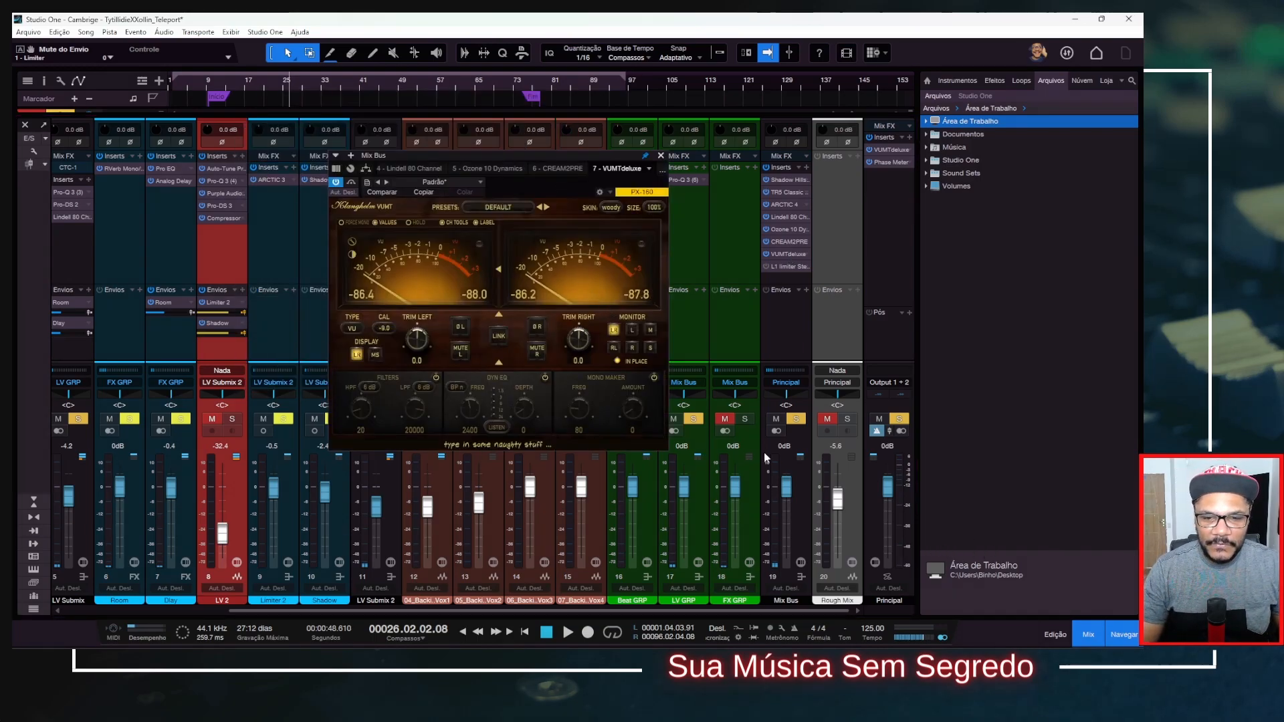
pyautogui.click(796, 420)
pyautogui.click(796, 419)
pyautogui.press('space')
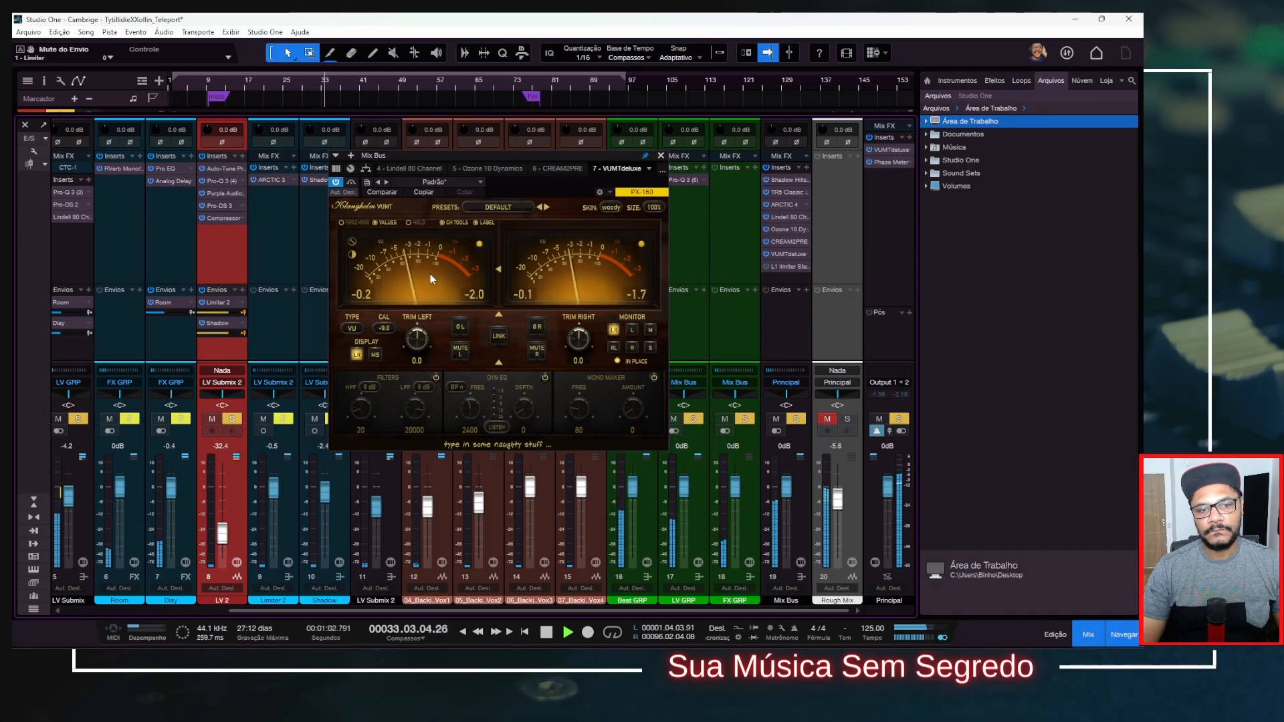
pyautogui.press('space')
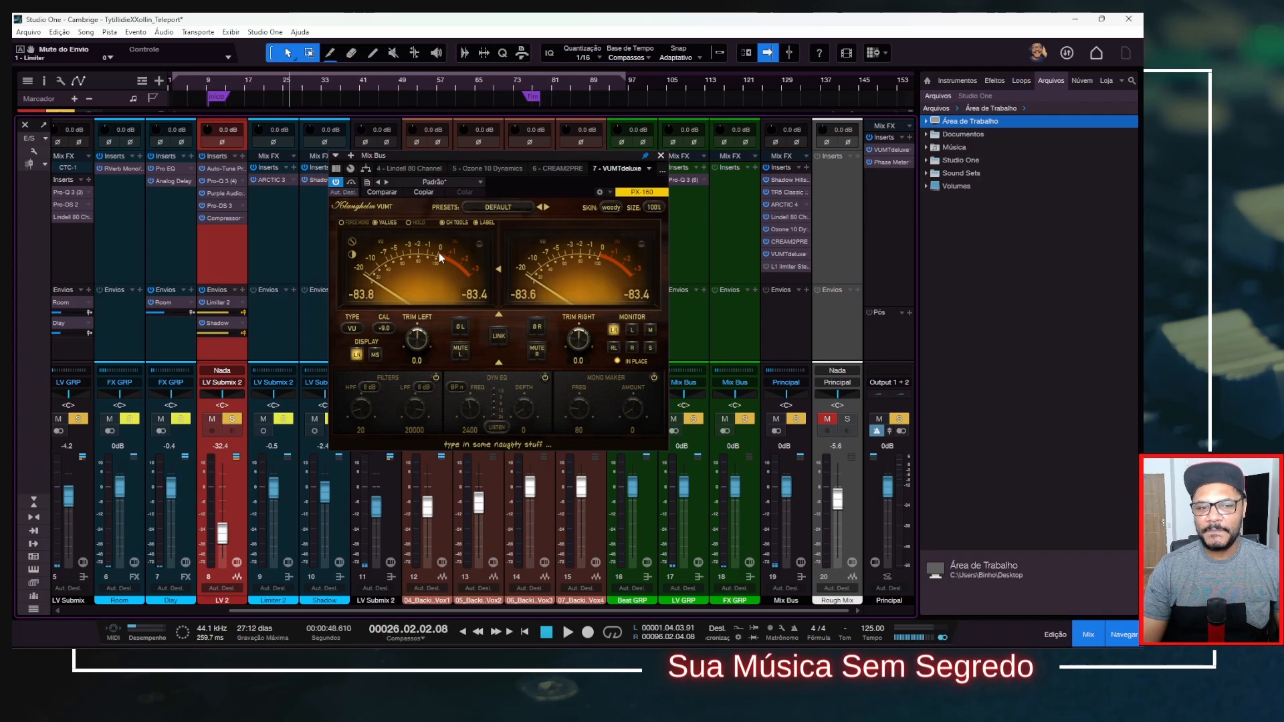
pyautogui.click(660, 155)
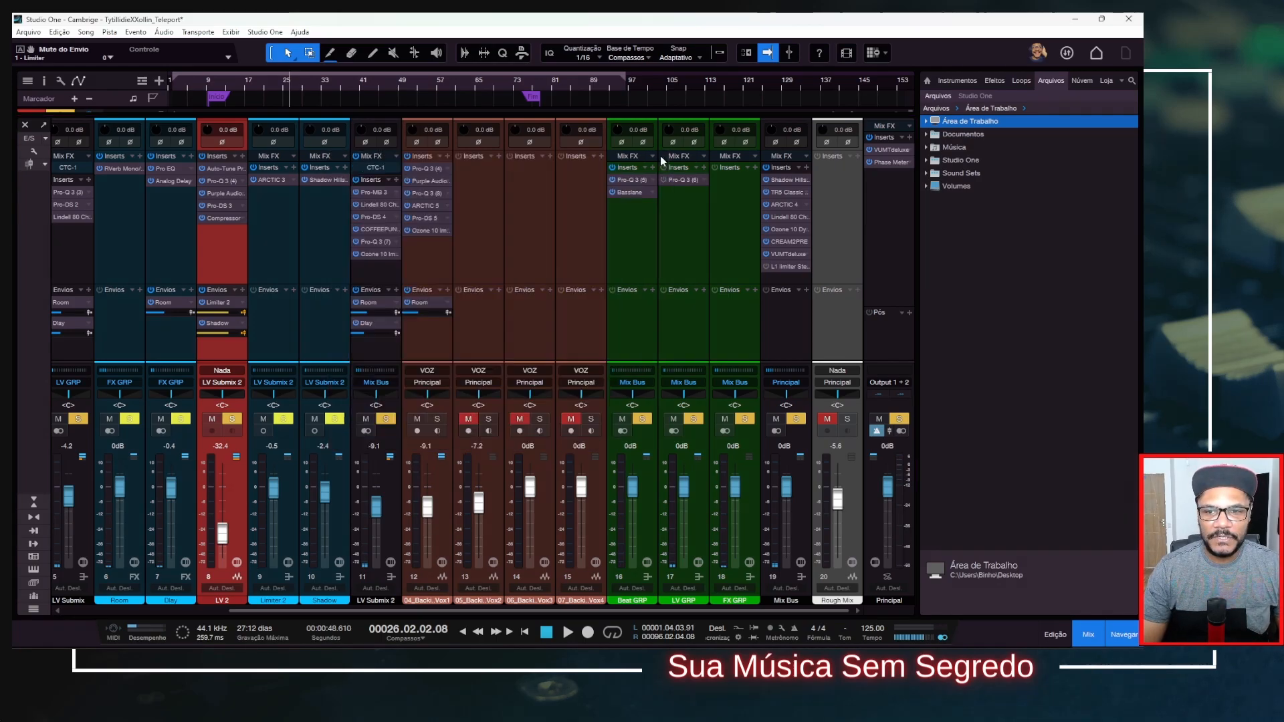
# Activate the L1 Limiter on the Mix Bus, set its out ceiling to -1.0 during playback, and close its window.
pyautogui.click(785, 265)
pyautogui.moveTo(600, 279); pyautogui.dragTo(487, 163)
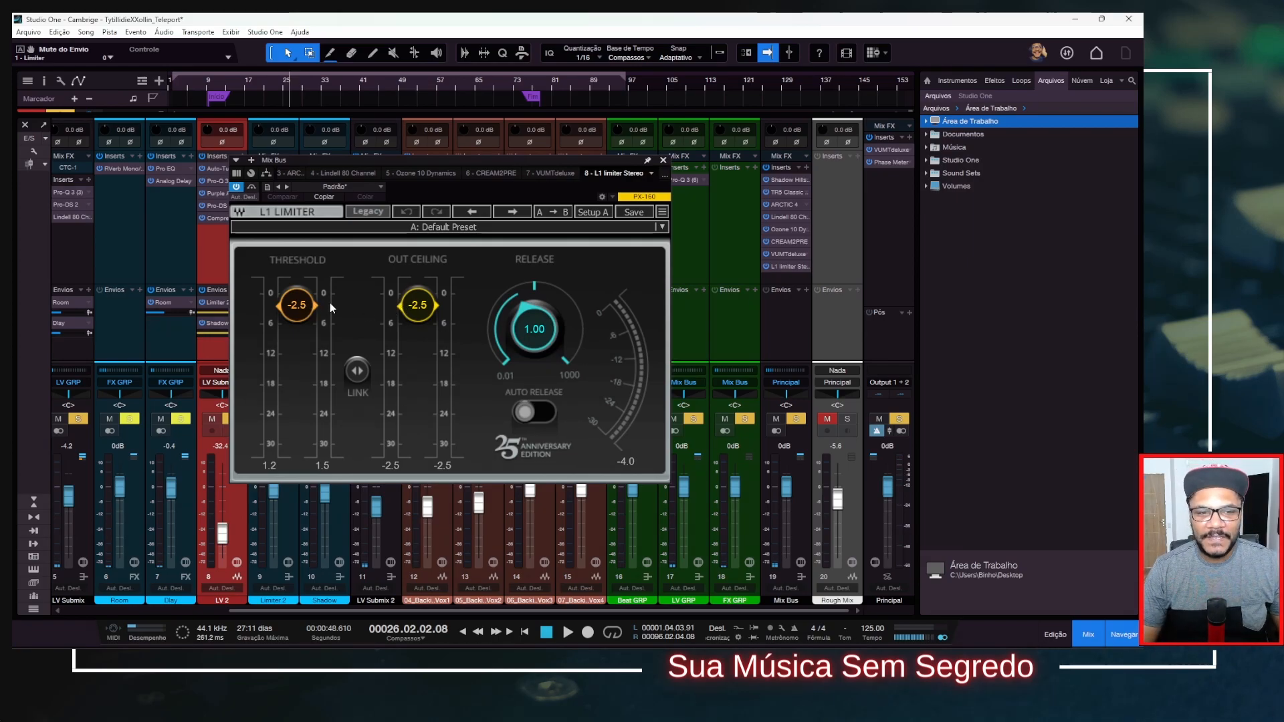
pyautogui.press('space')
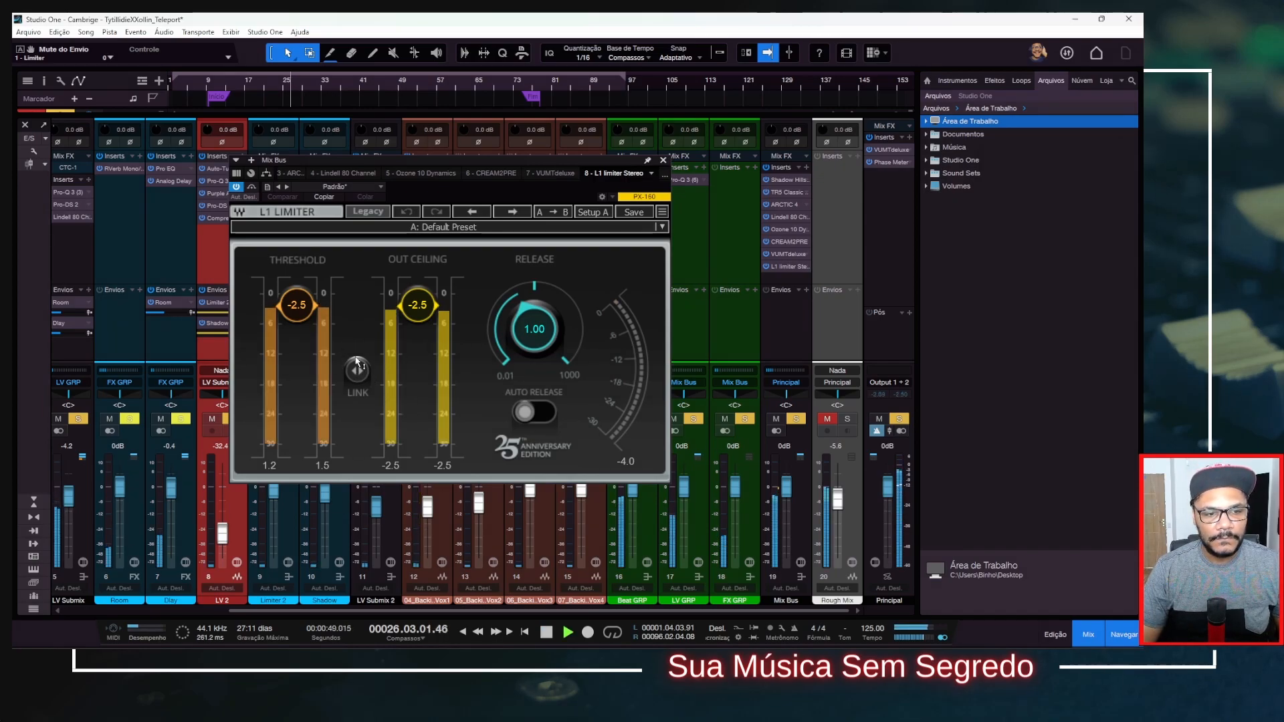
pyautogui.moveTo(420, 317); pyautogui.dragTo(420, 308)
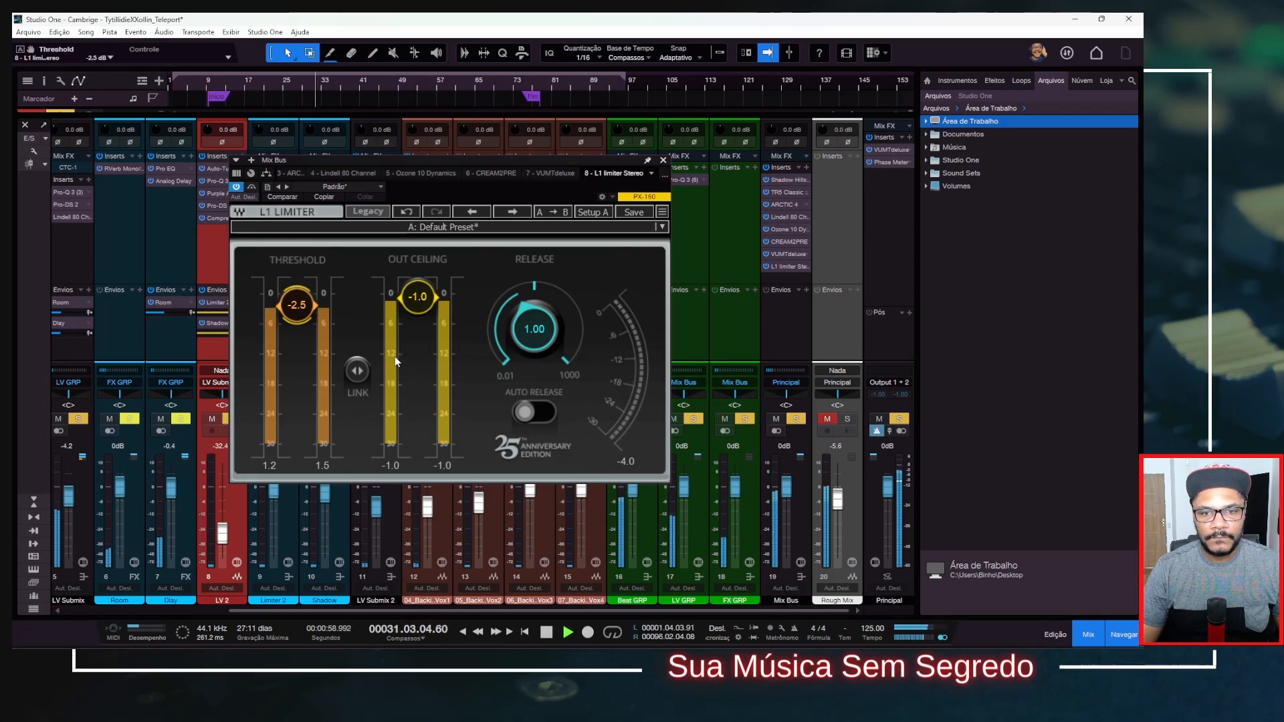
pyautogui.press('space')
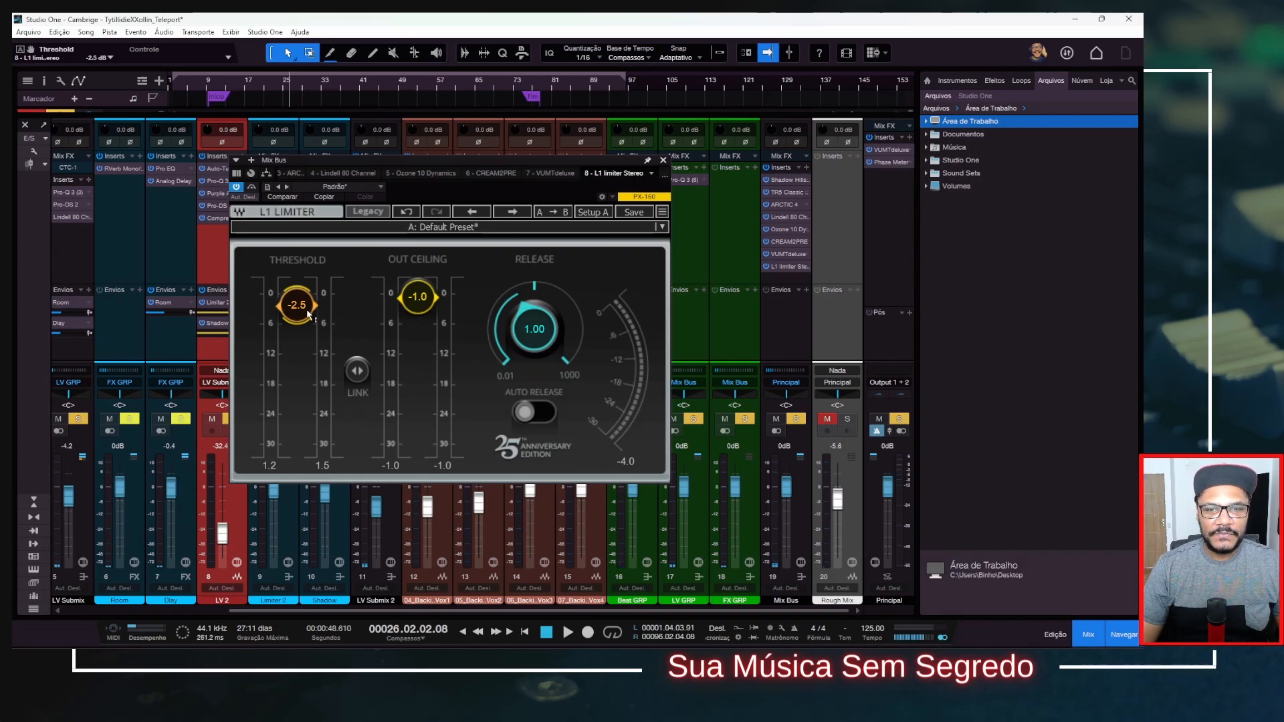
pyautogui.click(663, 161)
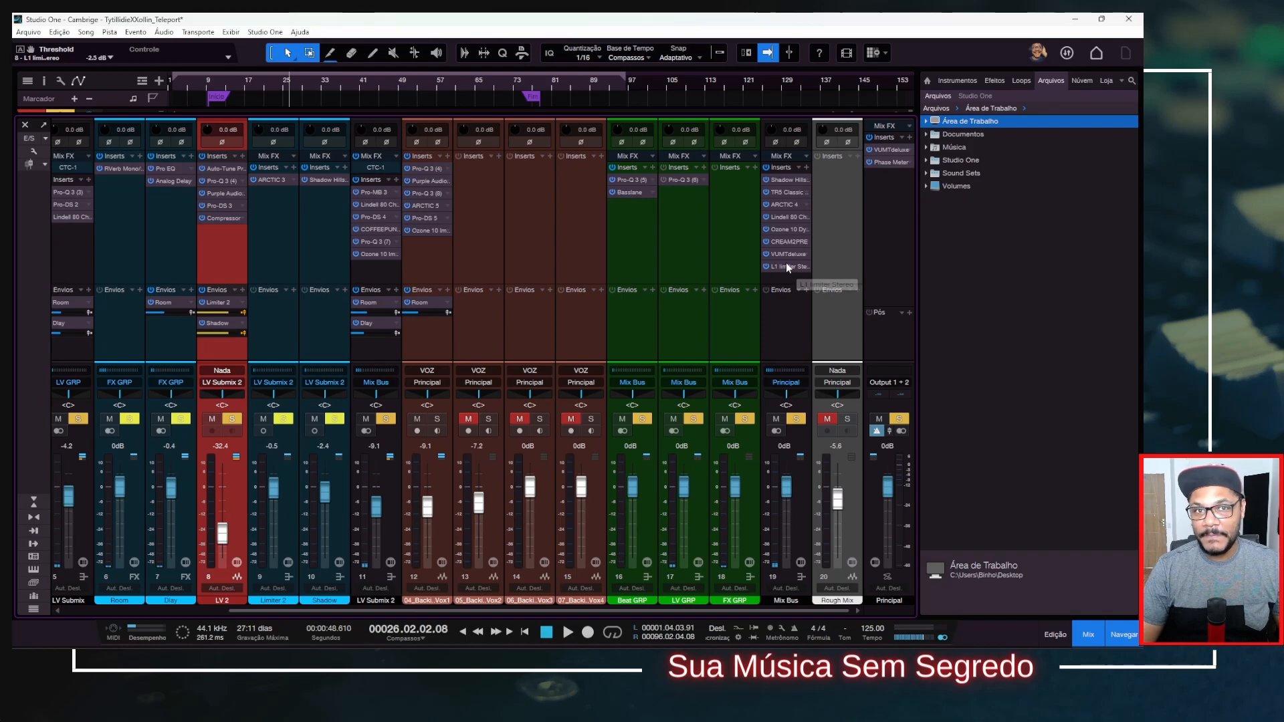
# Add a Level Meter after the L1 Limiter on the Mix Bus and set it to R128 with LUFS units.
pyautogui.click(806, 168)
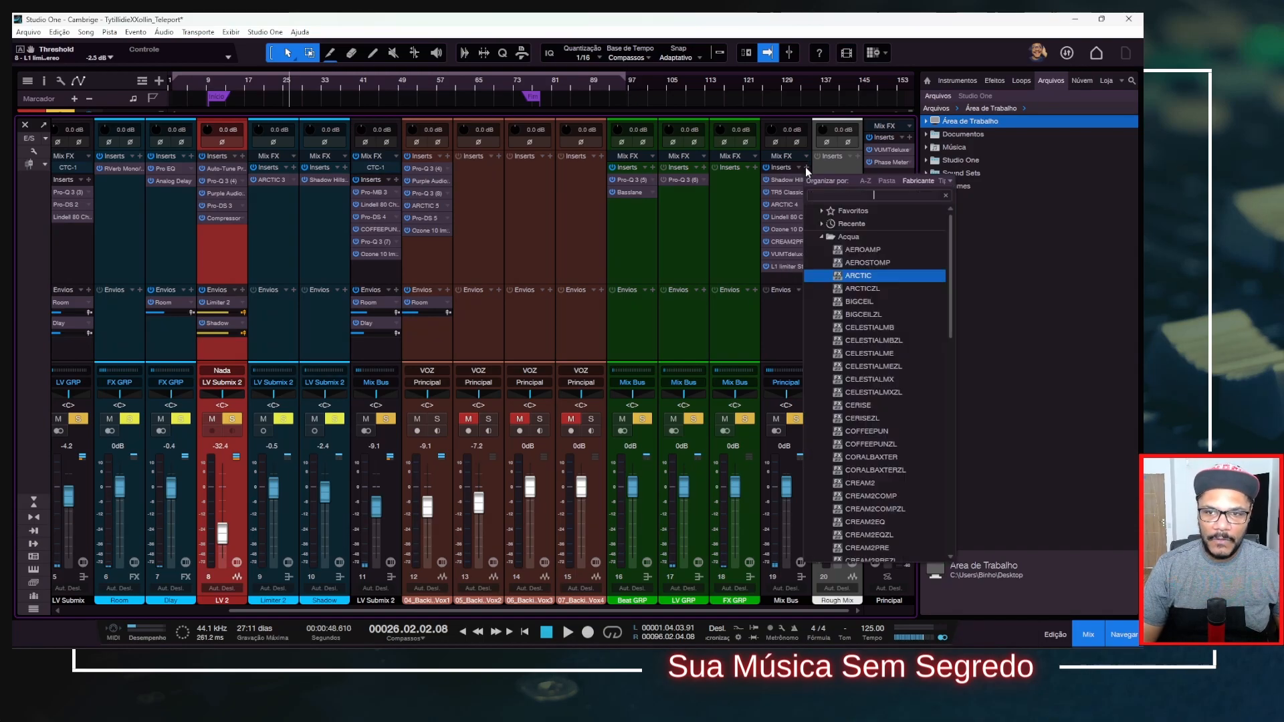
pyautogui.write('level')
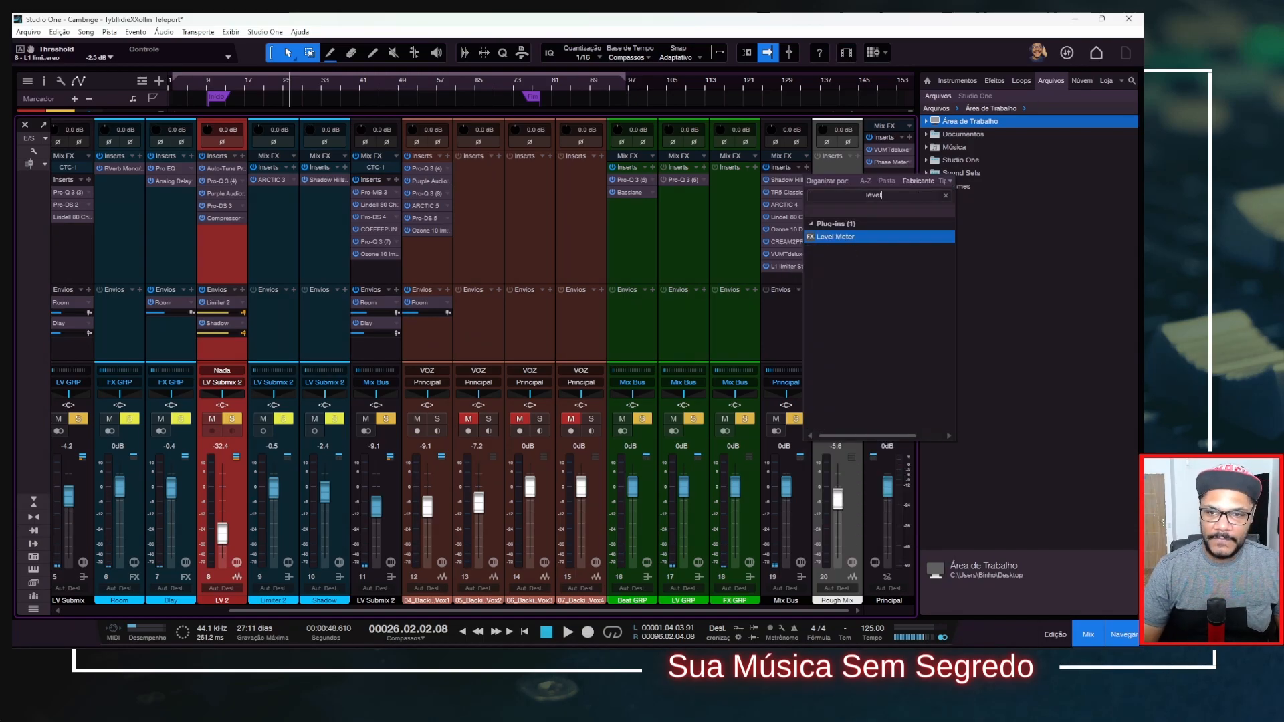
pyautogui.doubleClick(844, 237)
pyautogui.click(574, 219)
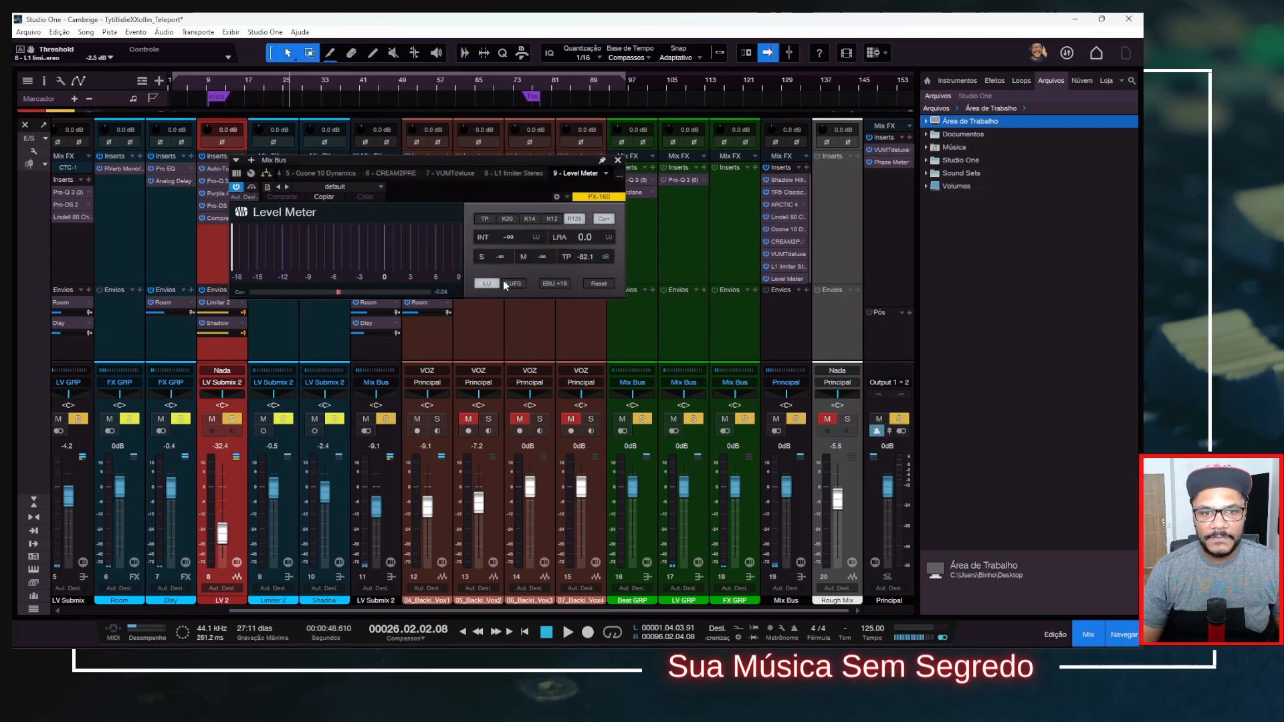
pyautogui.moveTo(543, 167); pyautogui.dragTo(527, 260)
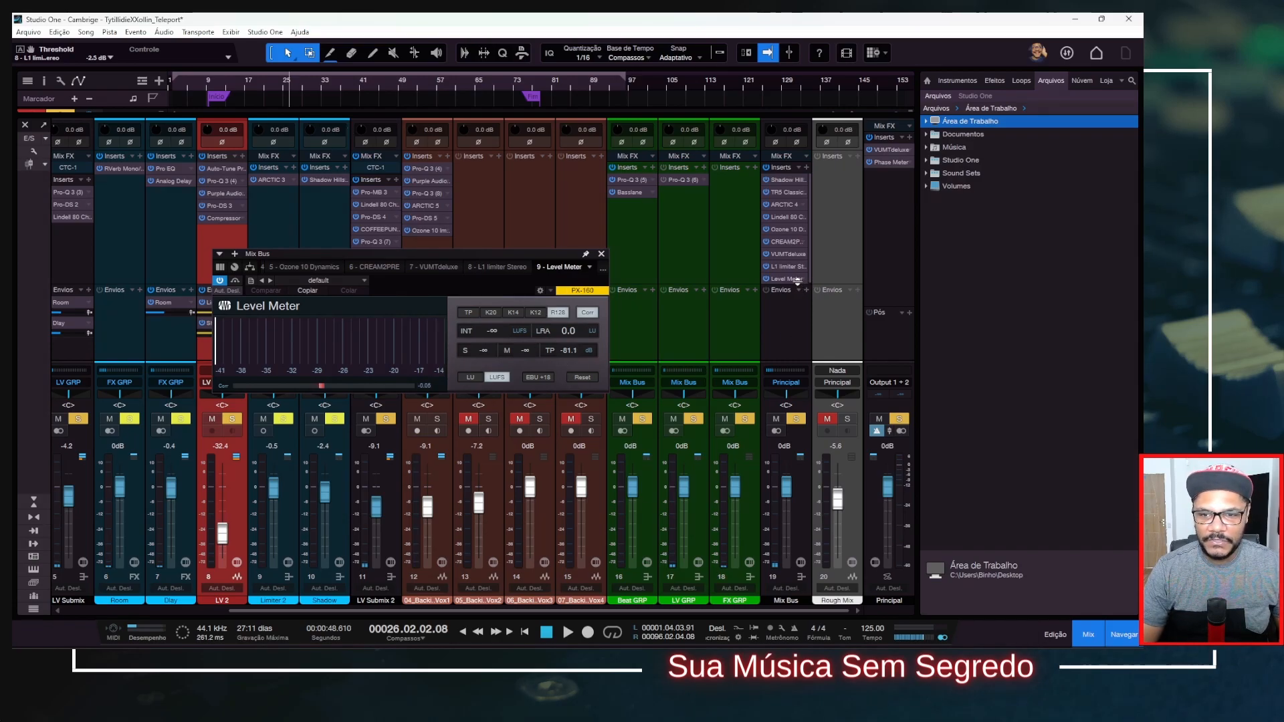
# Play a passage of the song to measure the Mix Bus loudness on the Level Meter, and stop playback.
pyautogui.moveTo(809, 250); pyautogui.dragTo(810, 258)
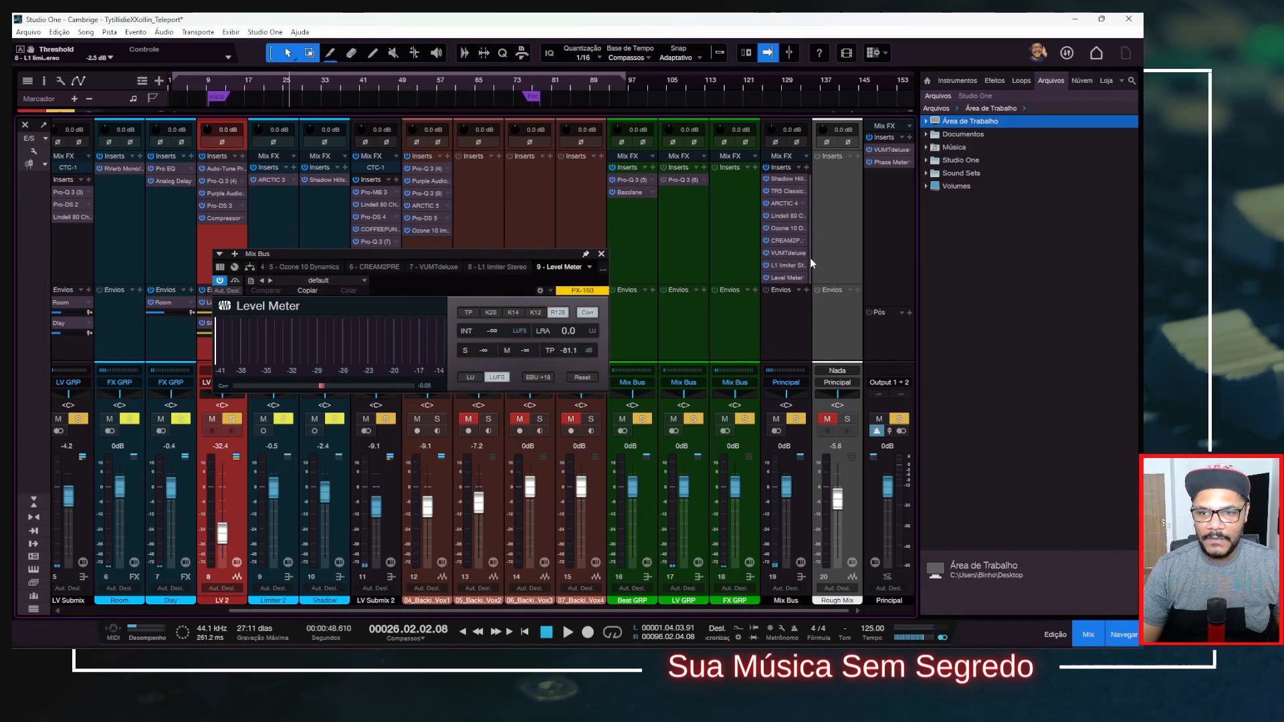
pyautogui.press('space')
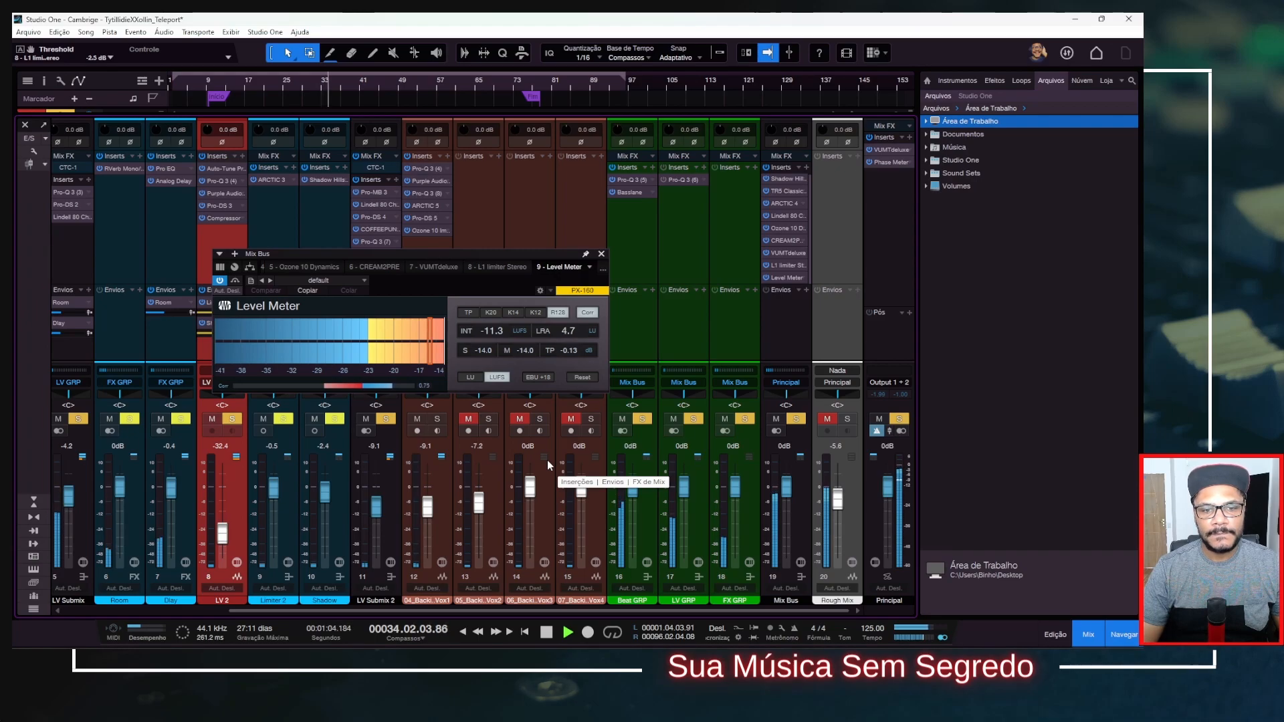
pyautogui.press('space')
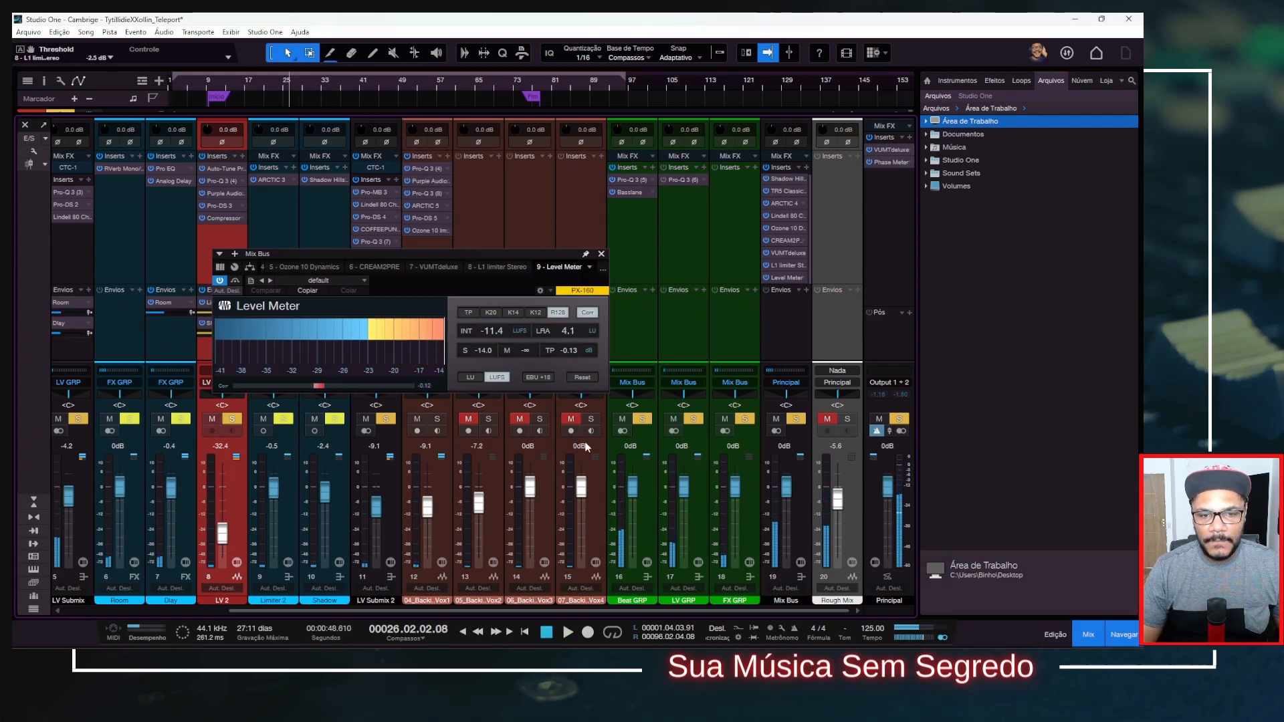